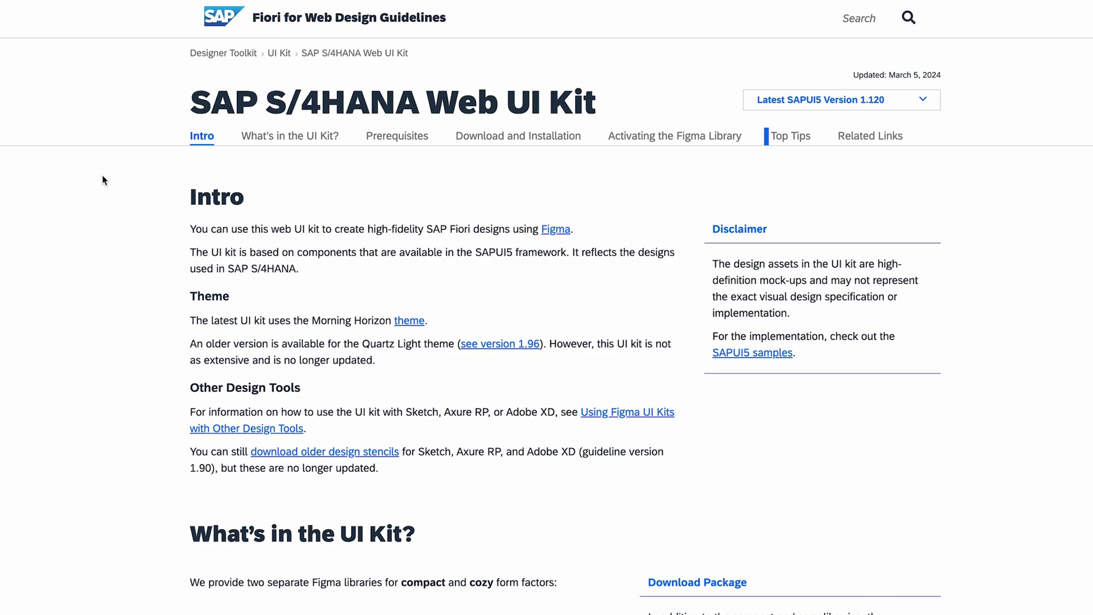
- Scroll down the S/4HANA Web UI Kit page and jump to its Prerequisites section
scroll(520, 317, "down", 1)
scroll(520, 317, "down", 3)
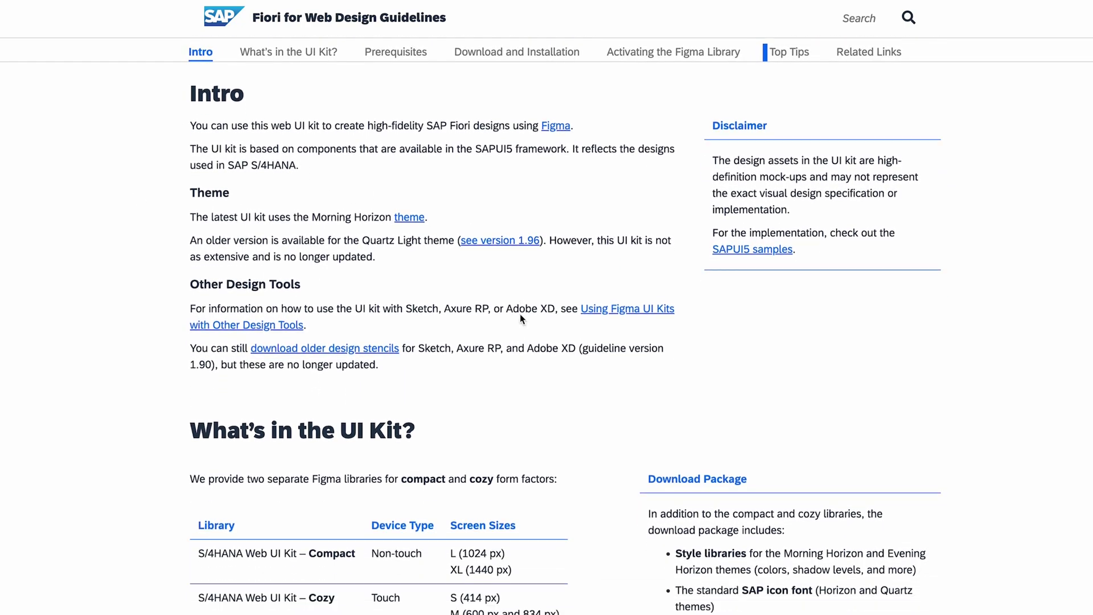
scroll(514, 320, "down", 1)
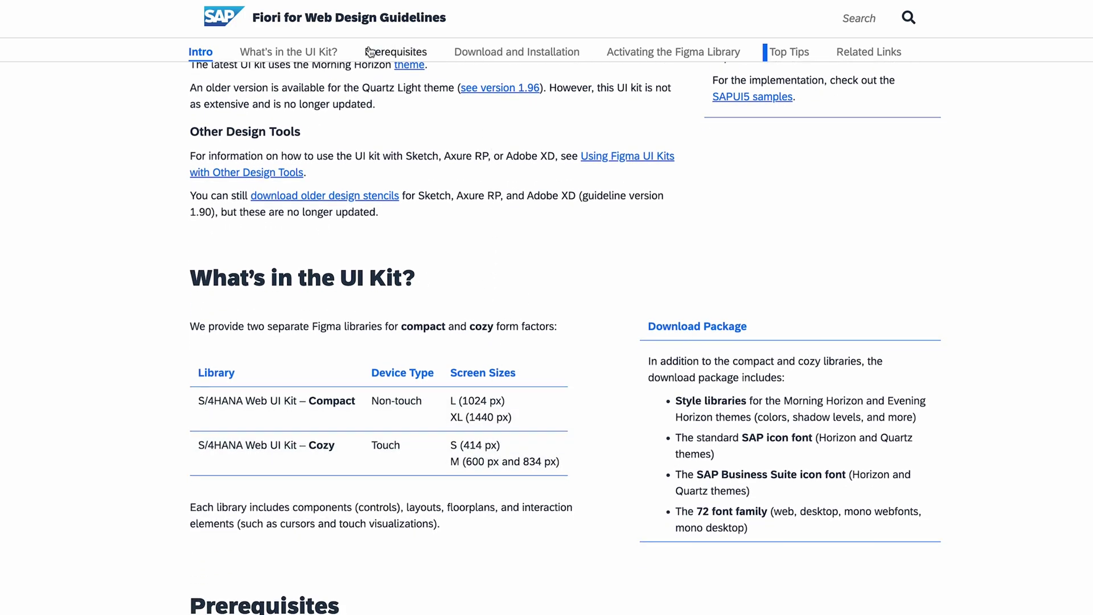
left_click(392, 53)
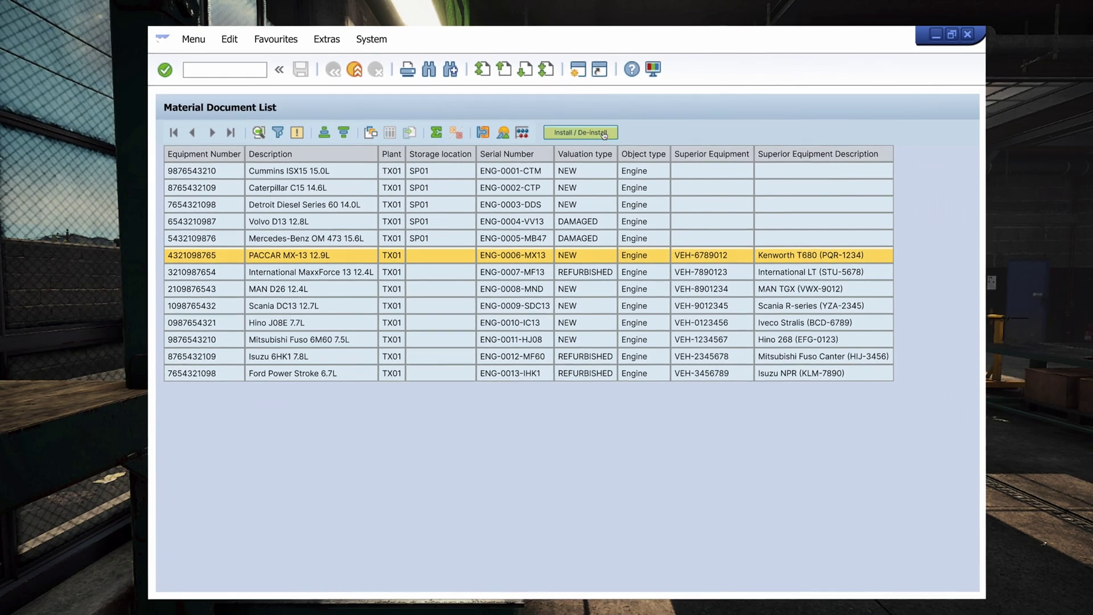
- Import the S/4HANA Web UI Kit – Compact (Non-touch Devices) .fig file into Figma
left_click(590, 129)
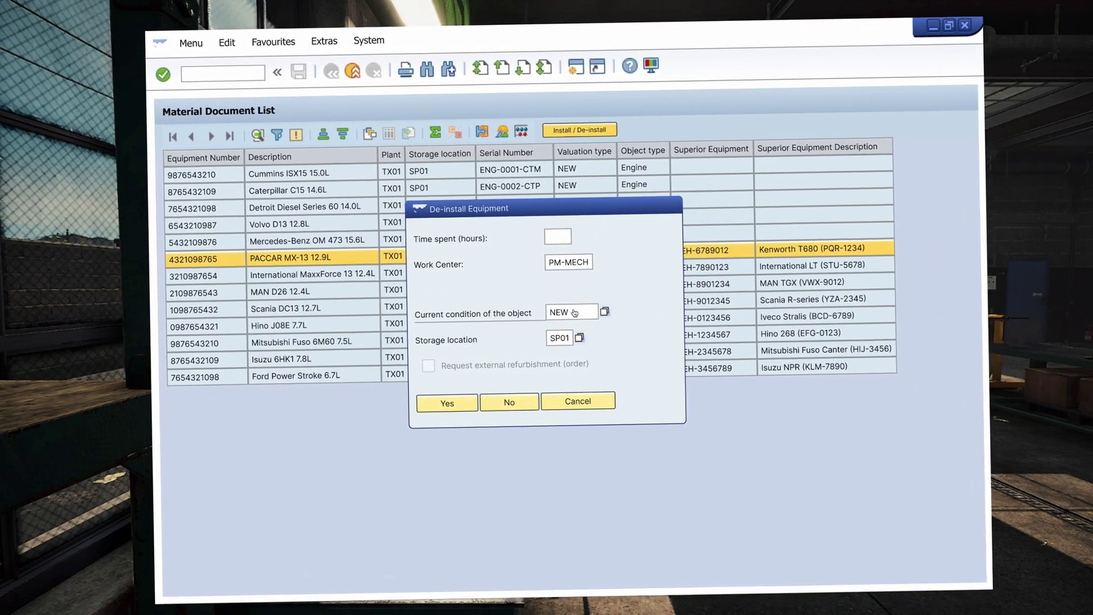
left_click(566, 310)
type("DAMAGED")
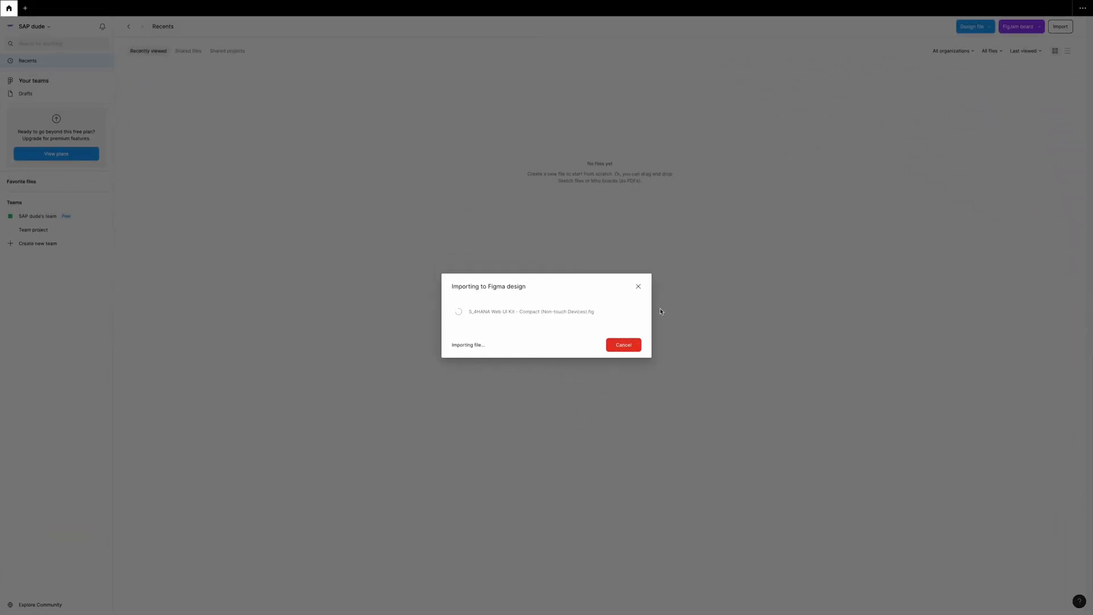
- Open the imported UI kit file and rename its Disclaimer page to 'Design'
left_click(171, 91)
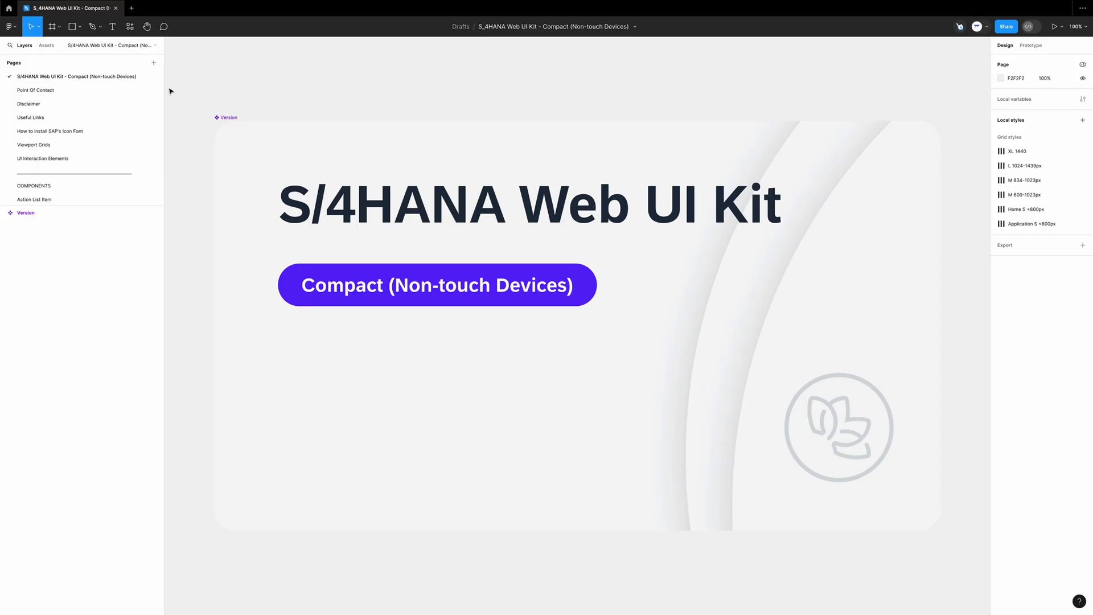
scroll(259, 146, "down", 5)
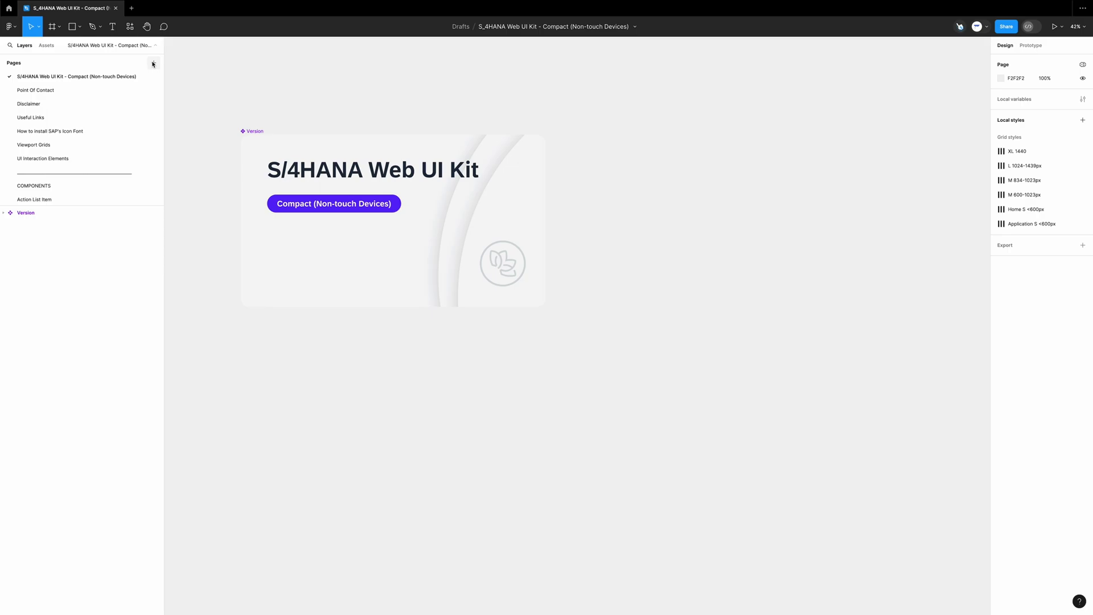
left_click(35, 105)
double_click(36, 105)
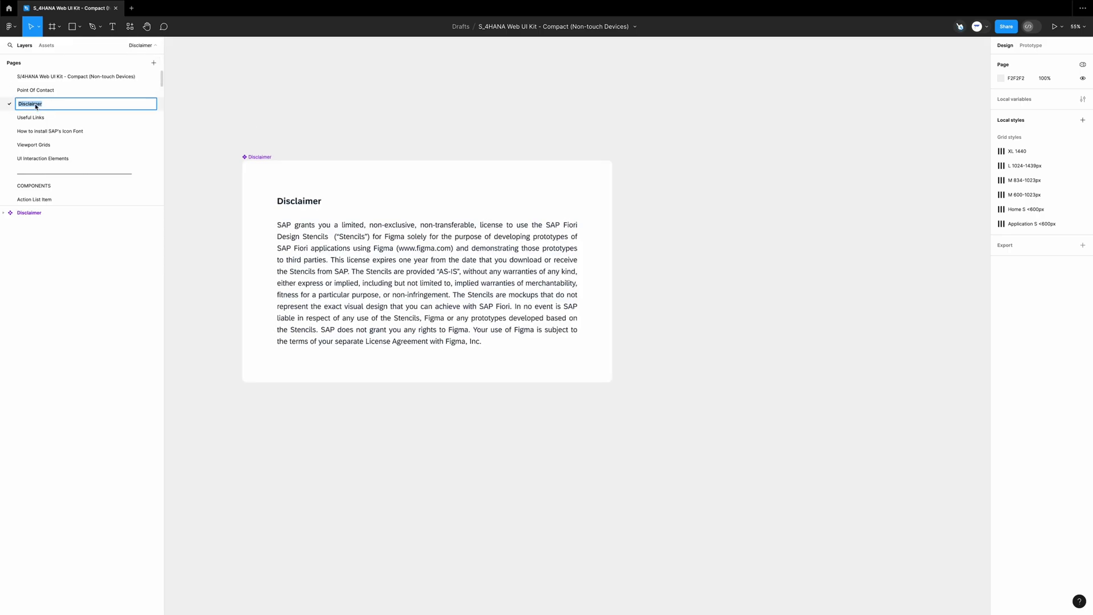
type("Design")
key("Return")
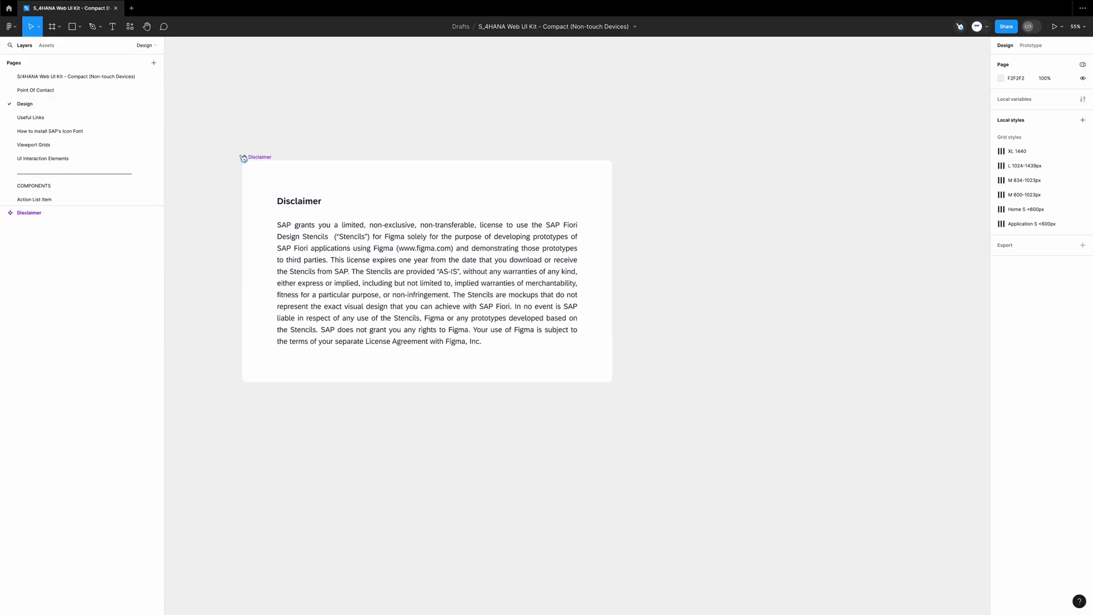
- Delete the Disclaimer frame from the page and show the kit's assets
left_click(251, 157)
key("Delete")
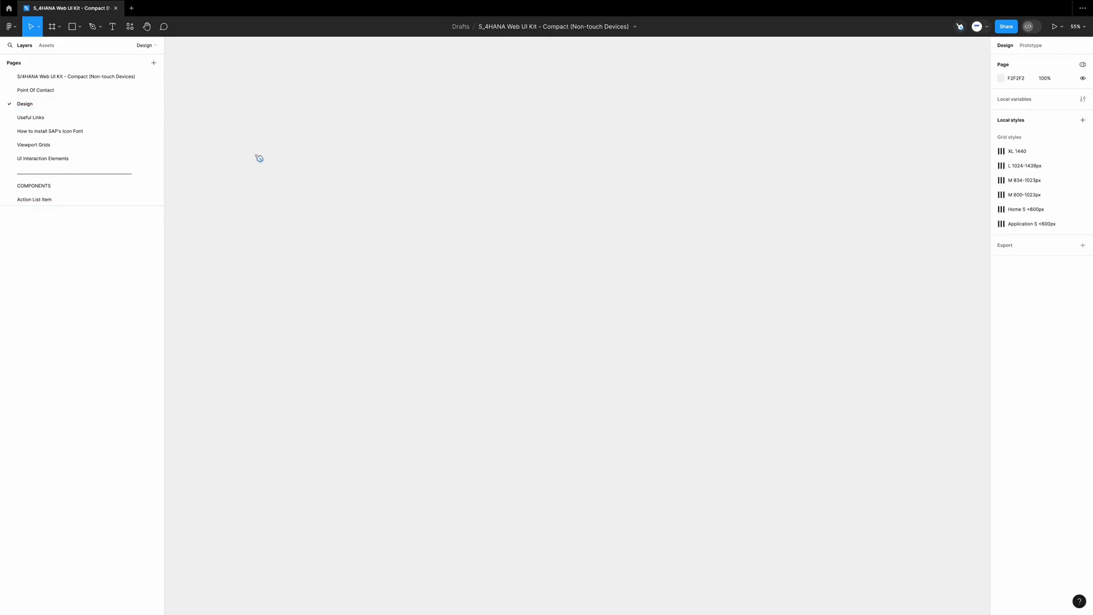
left_click(43, 45)
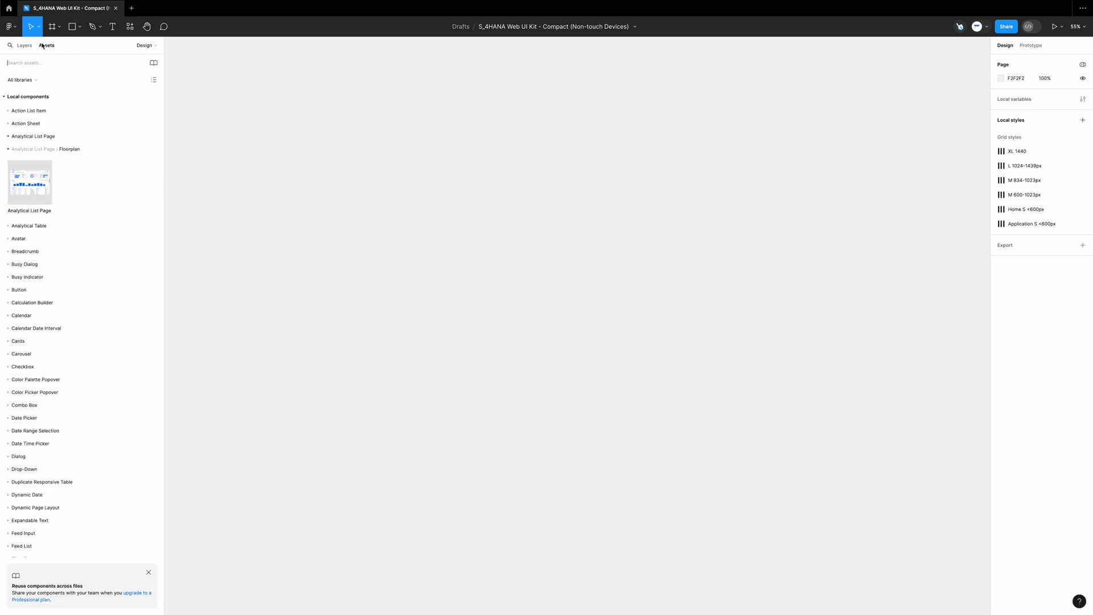
- Place a List Report Floorplan from Assets and retitle it 'Serialized Technical Objects'
type("report floorplan")
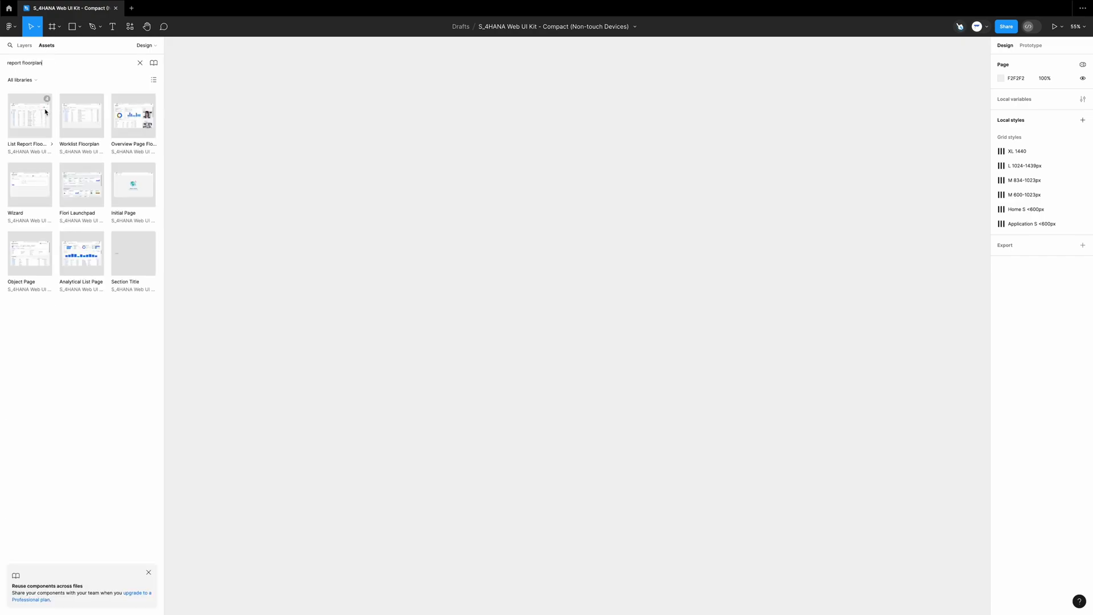
left_click_drag(46, 111, 427, 205)
scroll(419, 211, "up", 5)
scroll(308, 103, "up", 8)
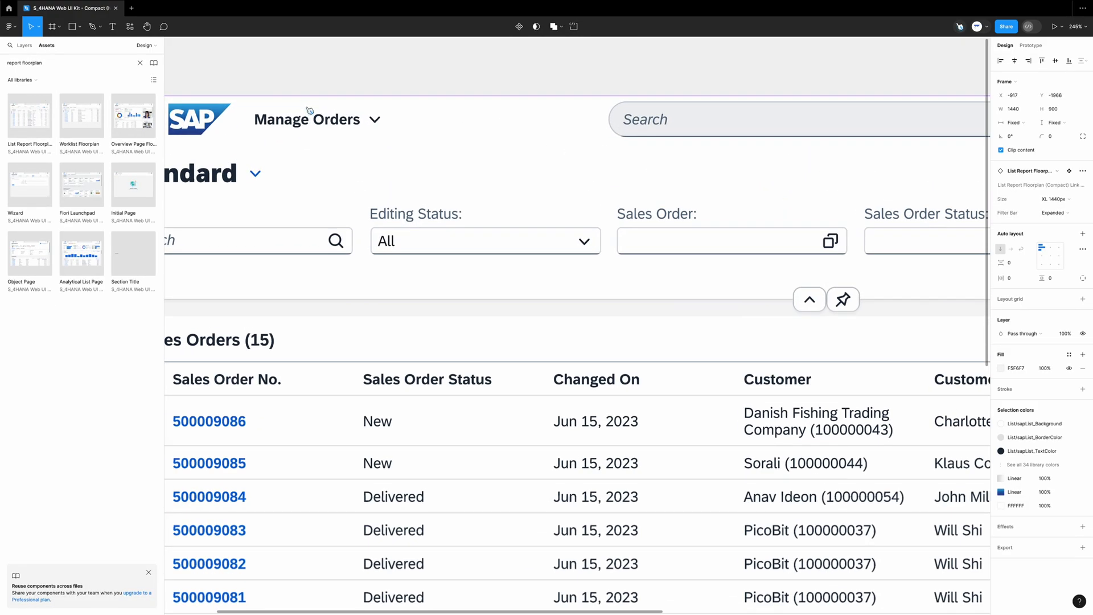
double_click(297, 115)
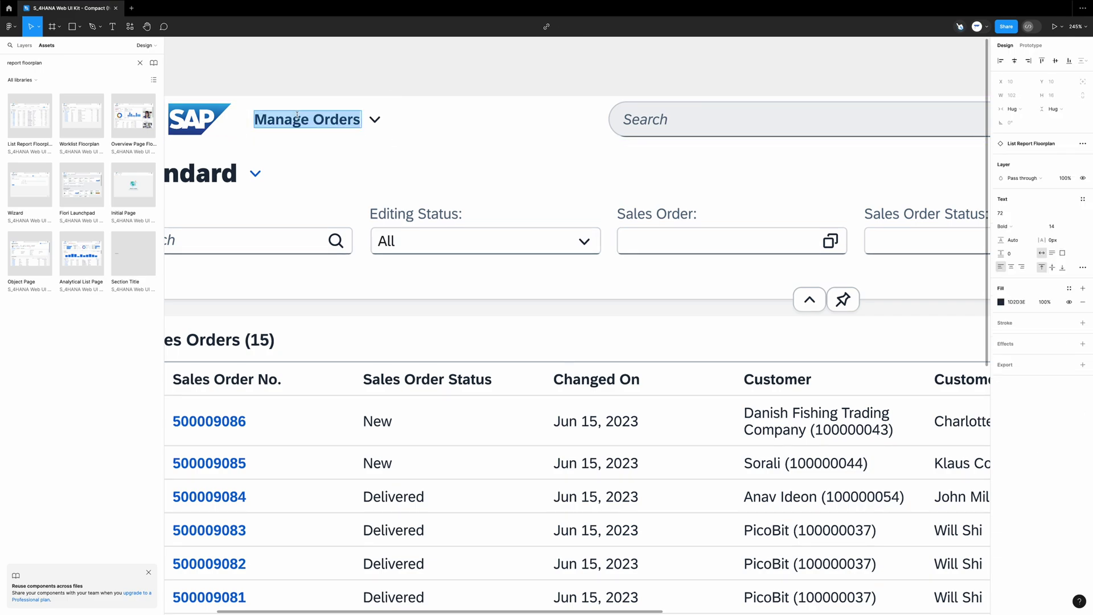
type("Serialized")
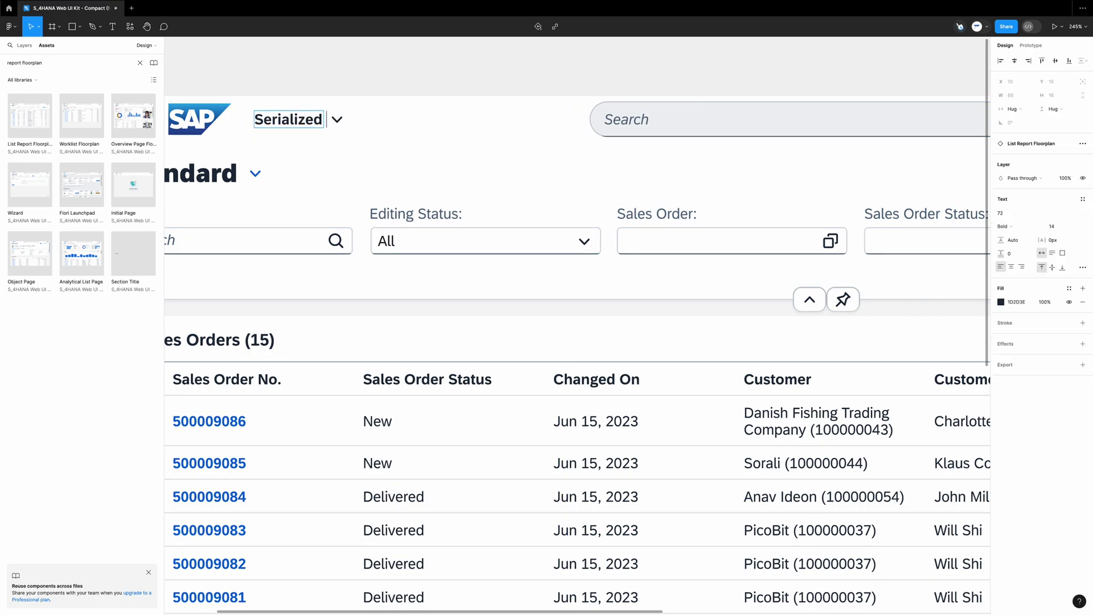
type(" Technical Objects")
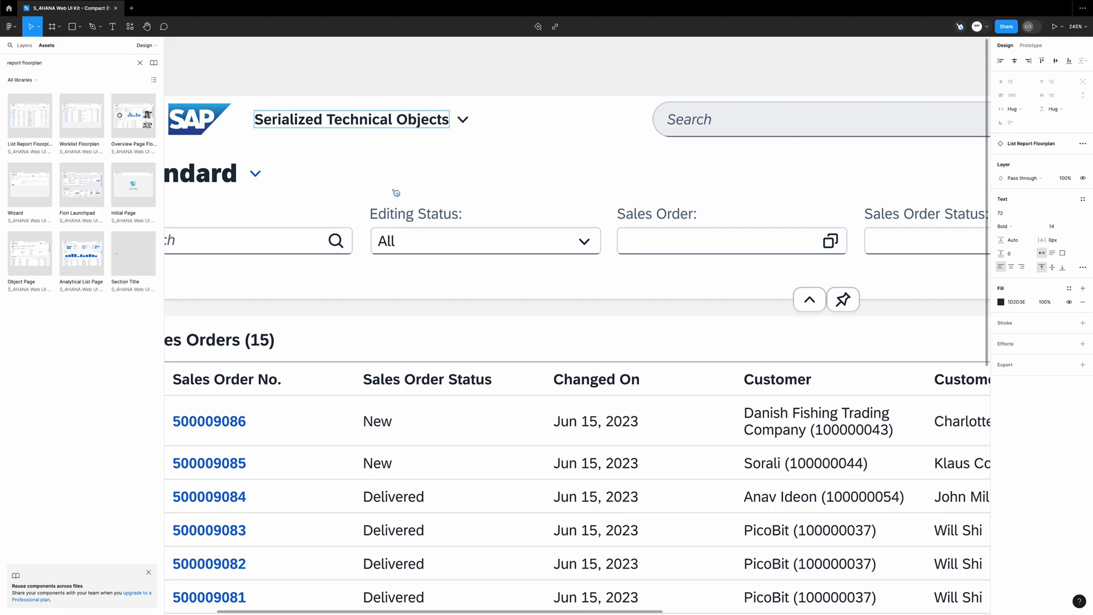
scroll(396, 192, "down", 4)
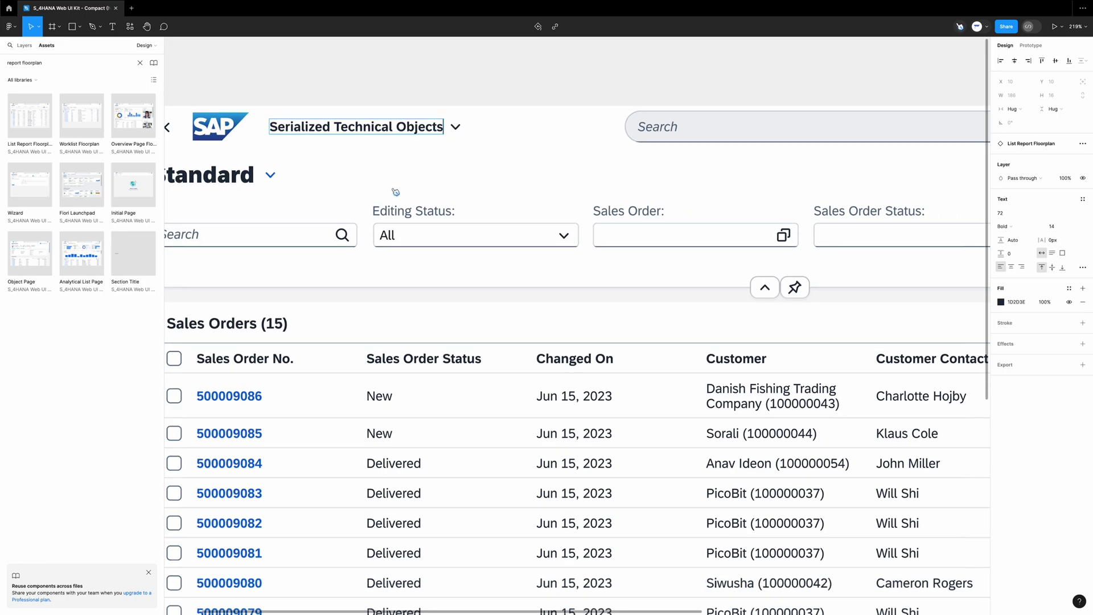
scroll(396, 192, "down", 1)
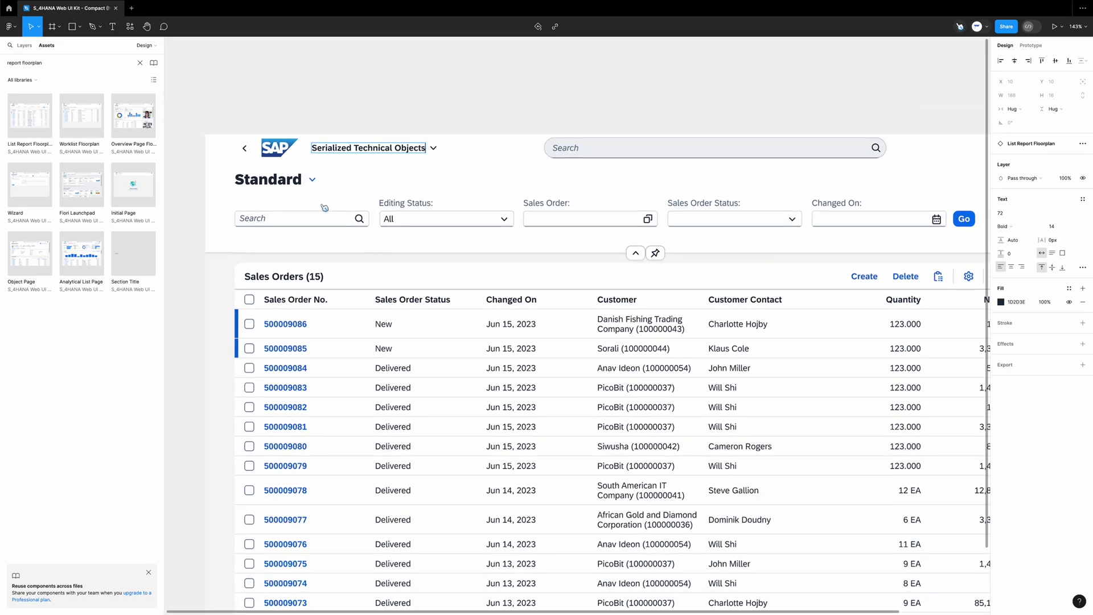
- Rename the Editing Status filter label to 'Installation location:'
double_click(337, 219)
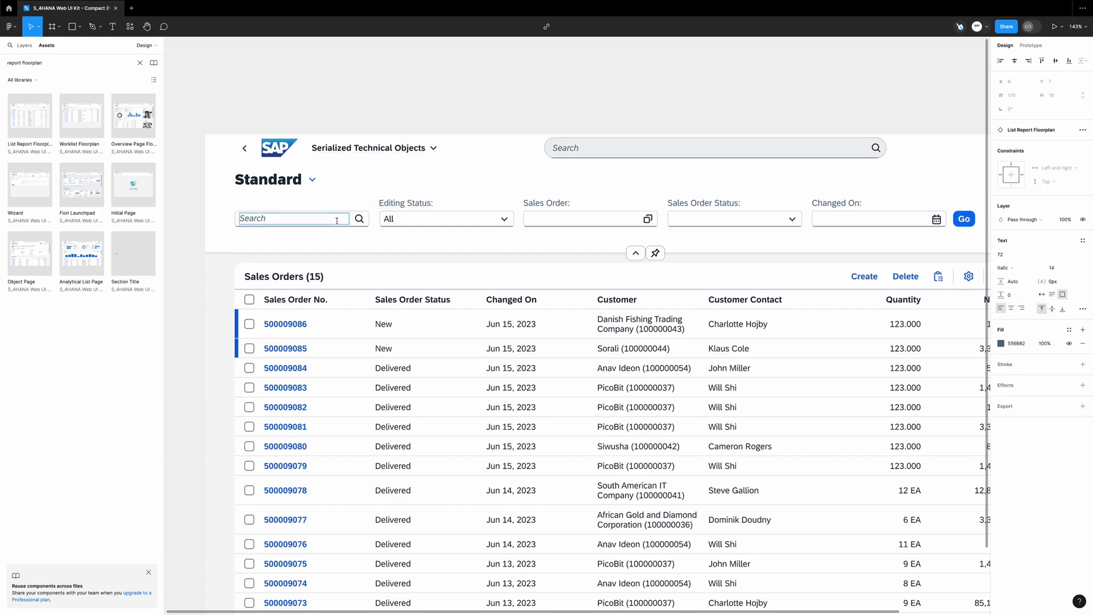
left_click(411, 202)
double_click(410, 202)
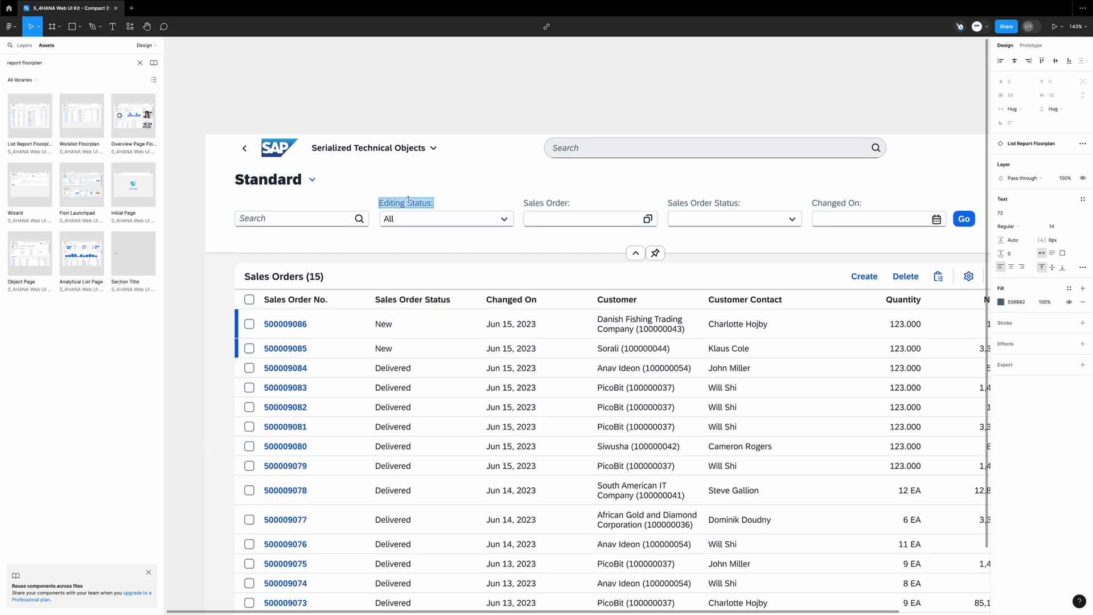
type("Ol")
key("BackSpace")
key("BackSpace")
type("Installation location:")
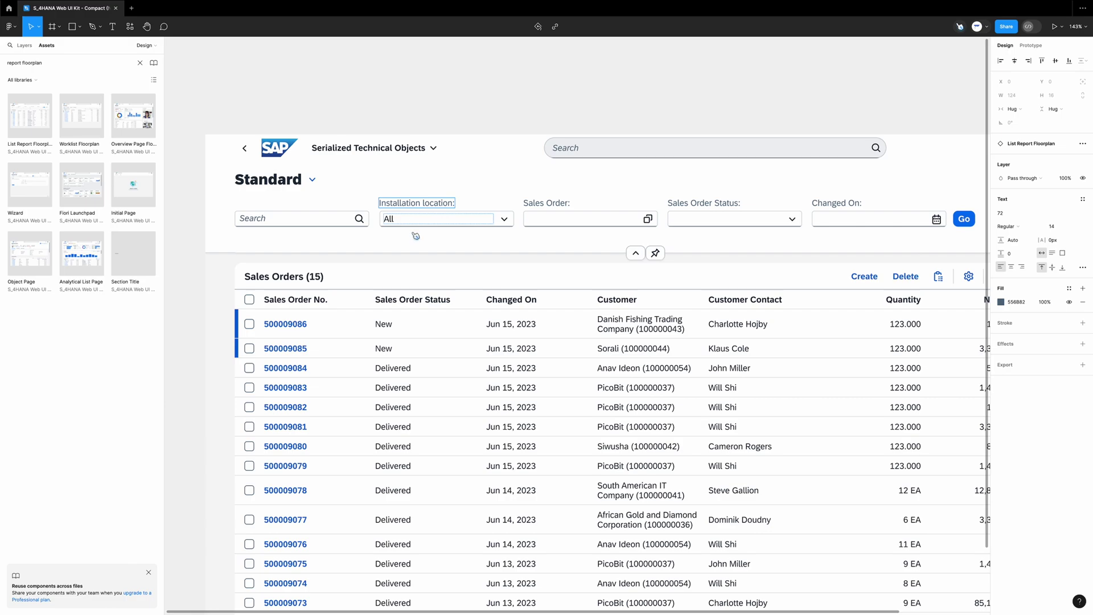
- Relabel the Sales Order filters 'Technical Object:' and 'Serial Number:'
double_click(530, 202)
type("Technica")
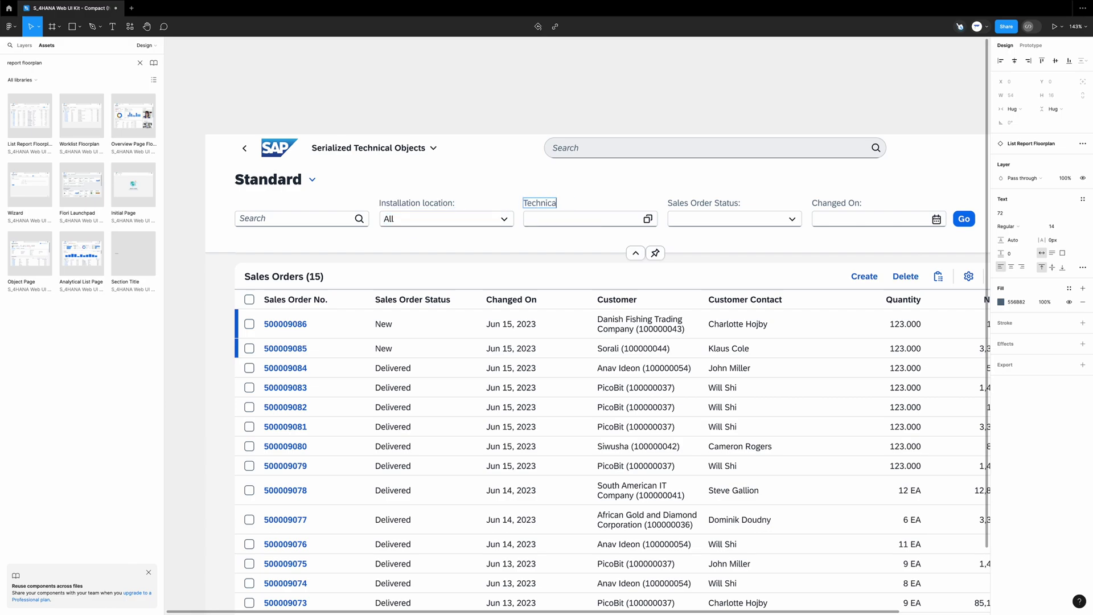
type("l Object:")
scroll(577, 375, "right", 3)
scroll(577, 374, "up", 1)
double_click(704, 203)
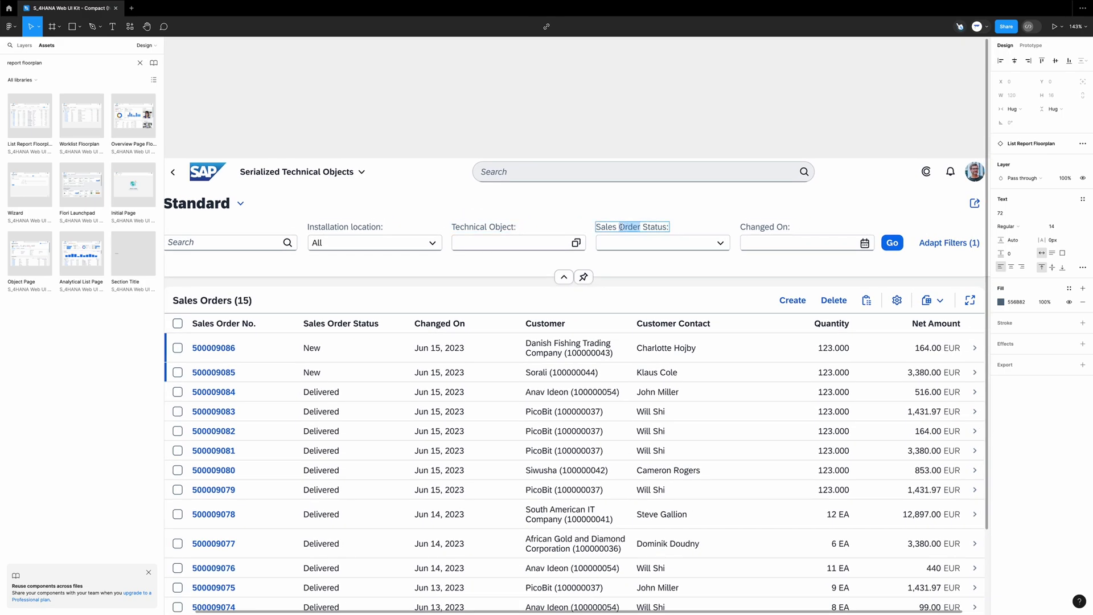
key("ctrl+a")
type("Serial Number:")
- Change the Changed On filter label to 'Valuation type'
scroll(513, 219, "down", 4)
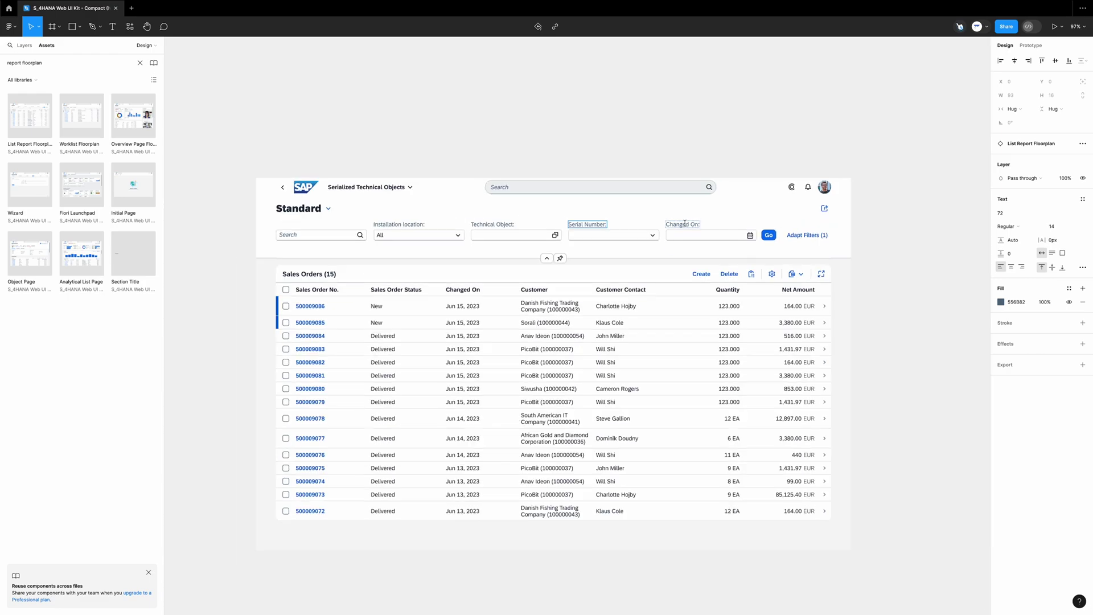
key("Escape")
key("Tab")
key("Return")
type("Valuation type:")
- Replace the Serial Number field's chevron with a pasted value-help icon
scroll(660, 215, "up", 5)
left_click(647, 248)
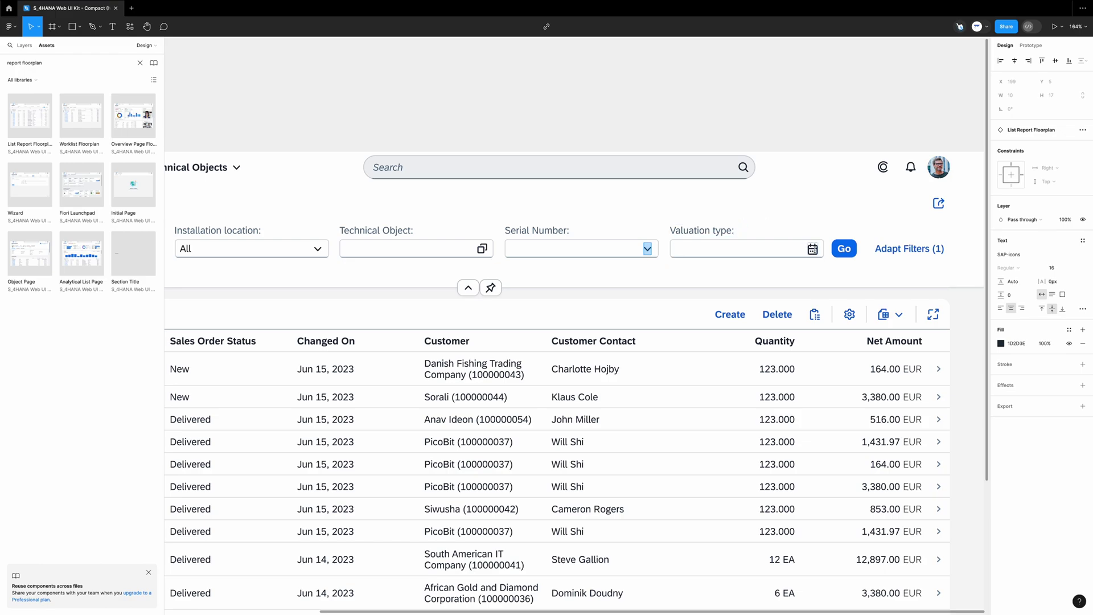
key("ctrl+v")
scroll(530, 254, "down", 5)
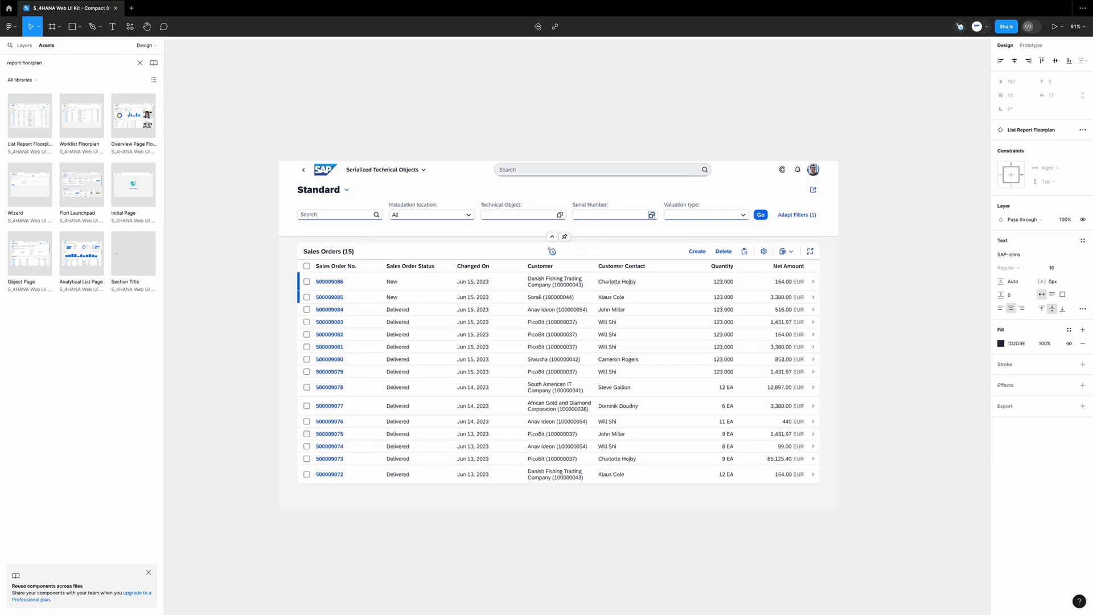
scroll(495, 256, "up", 3)
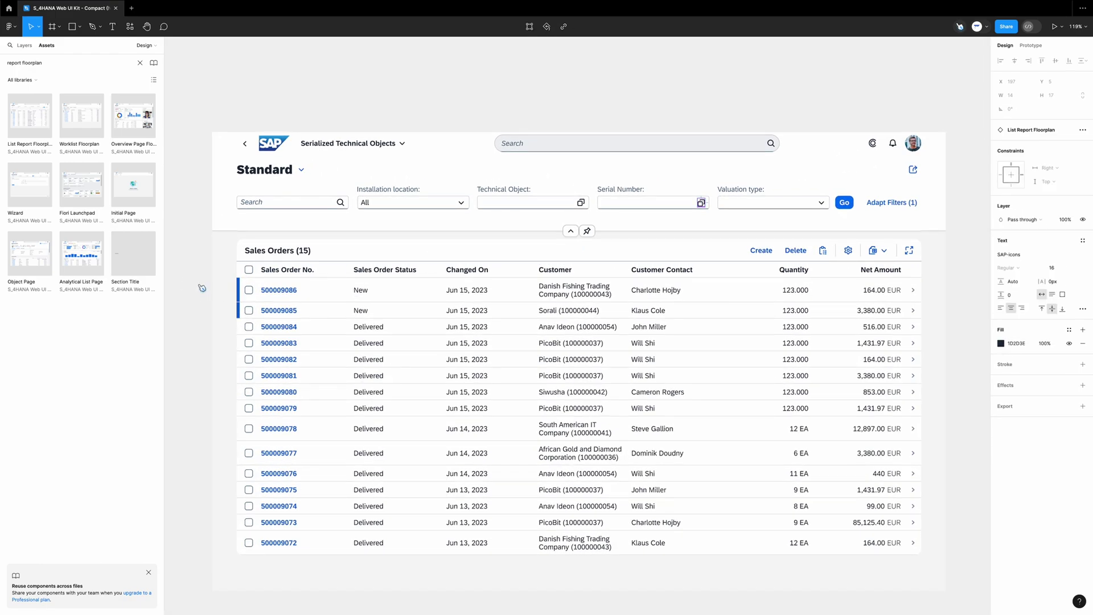
- Retitle the table 'Technical Objects (10)'
double_click(272, 251)
type("Technic")
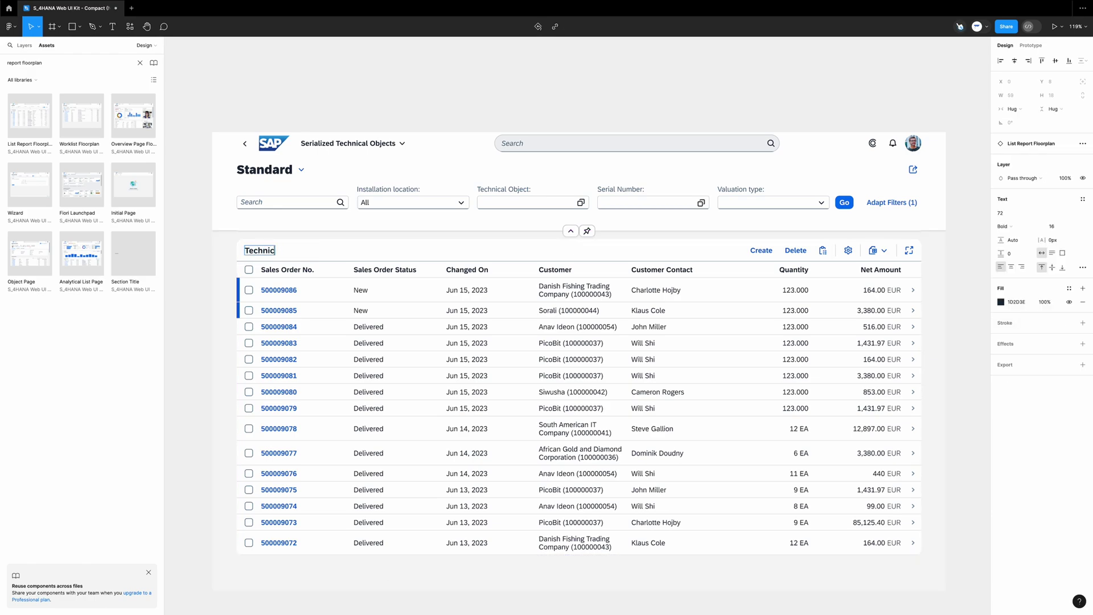
type("al Objects (10)")
scroll(538, 270, "right", 4)
scroll(538, 269, "up", 1)
scroll(538, 270, "right", 2)
scroll(537, 270, "down", 1)
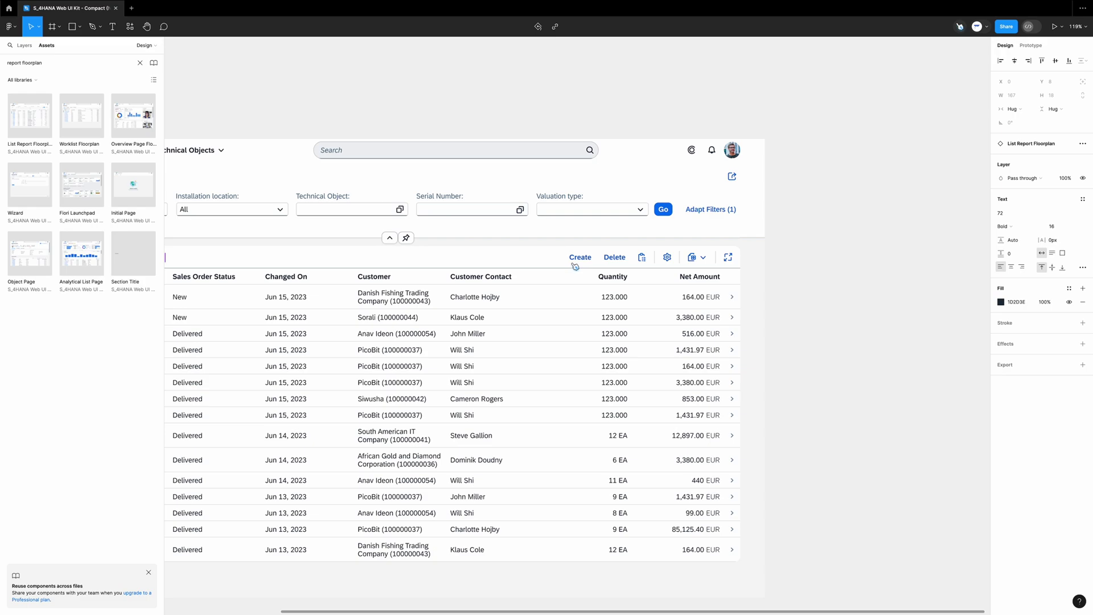
scroll(575, 265, "left", 3)
scroll(570, 256, "down", 3)
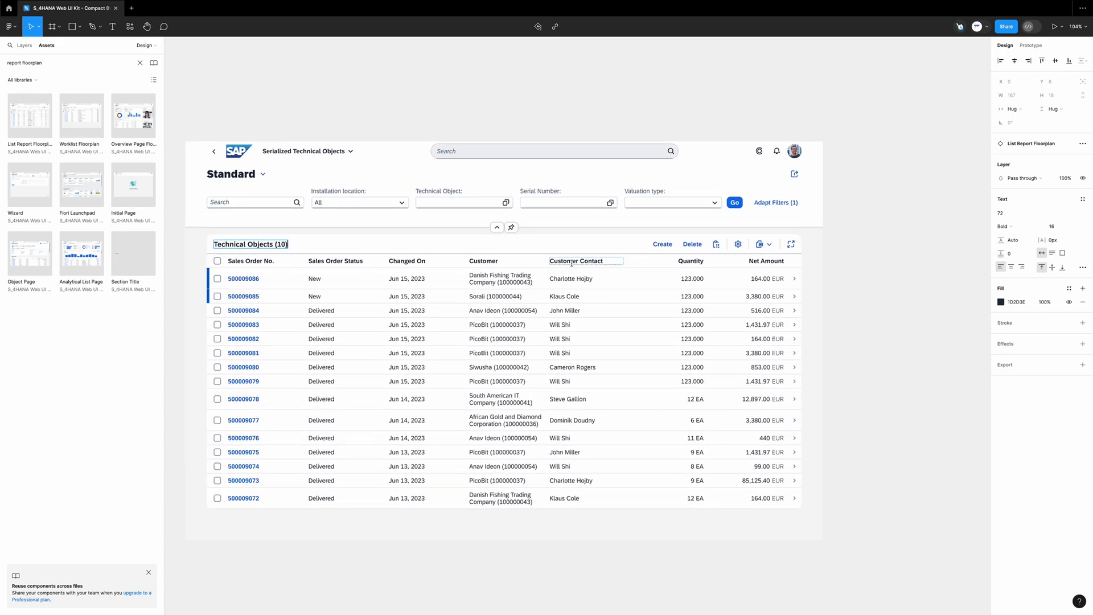
- Detach the table toolbar from its component instance
left_click(562, 244)
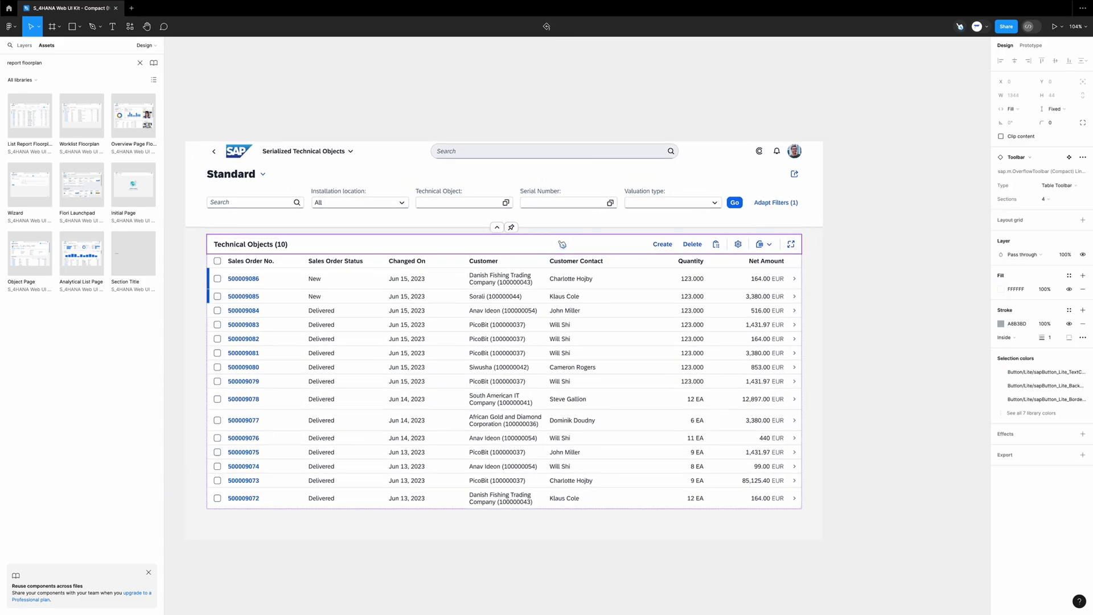
left_click(849, 254)
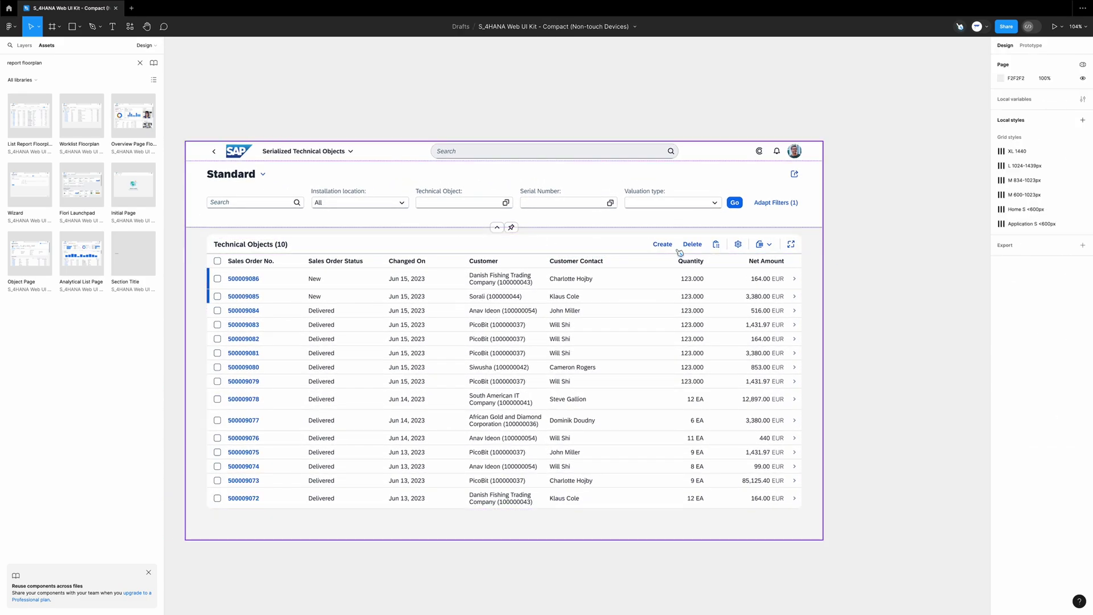
left_click(647, 253)
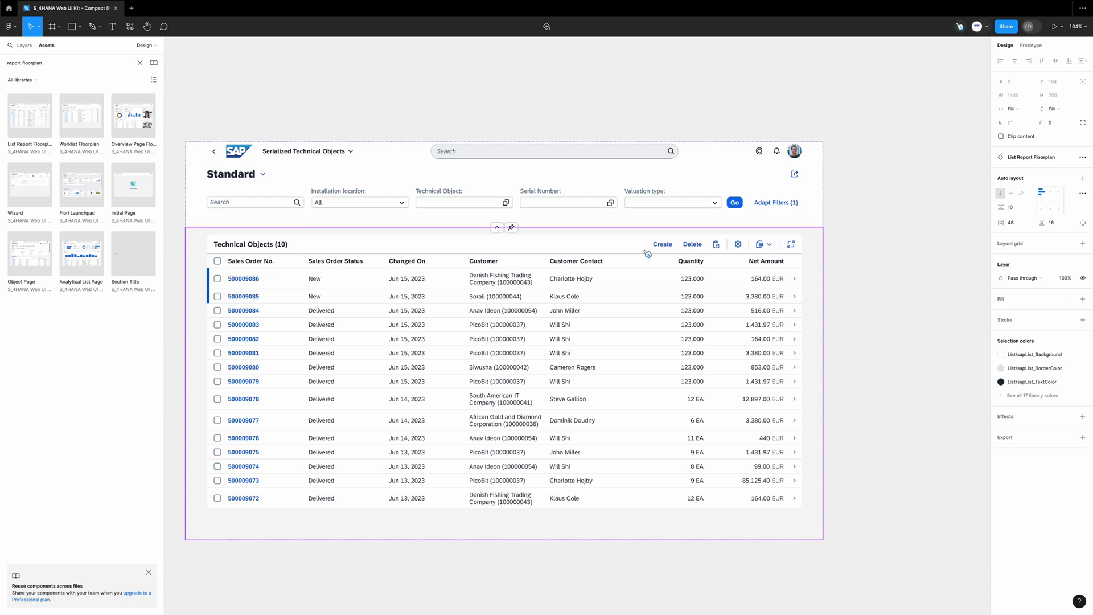
double_click(648, 253)
right_click(647, 252)
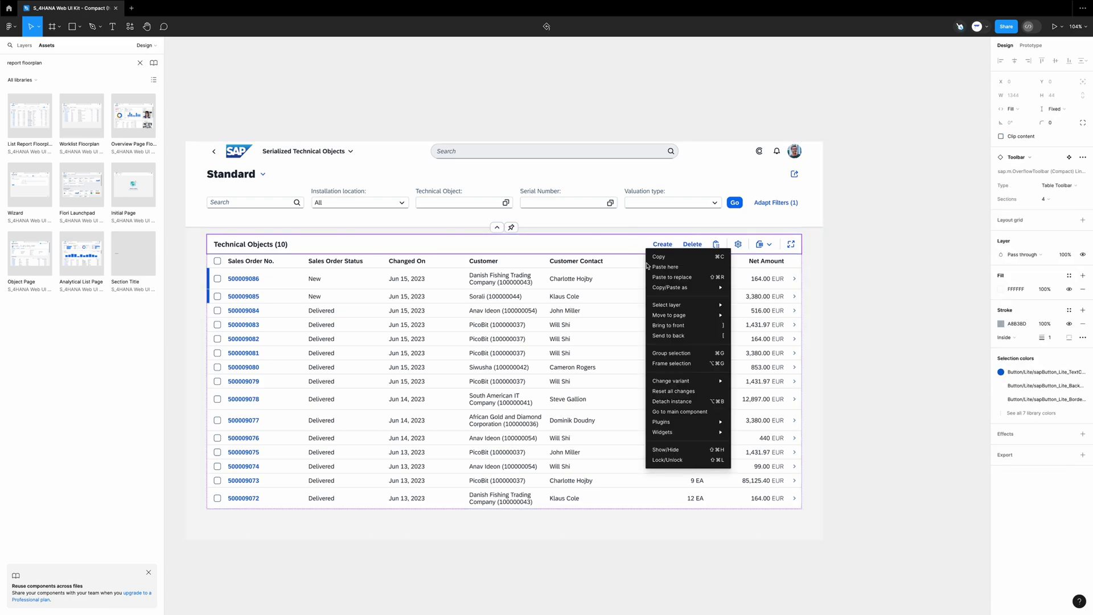
left_click(675, 401)
- Add a Menu Button to the toolbar and delete the Create and Delete actions
type("menu button")
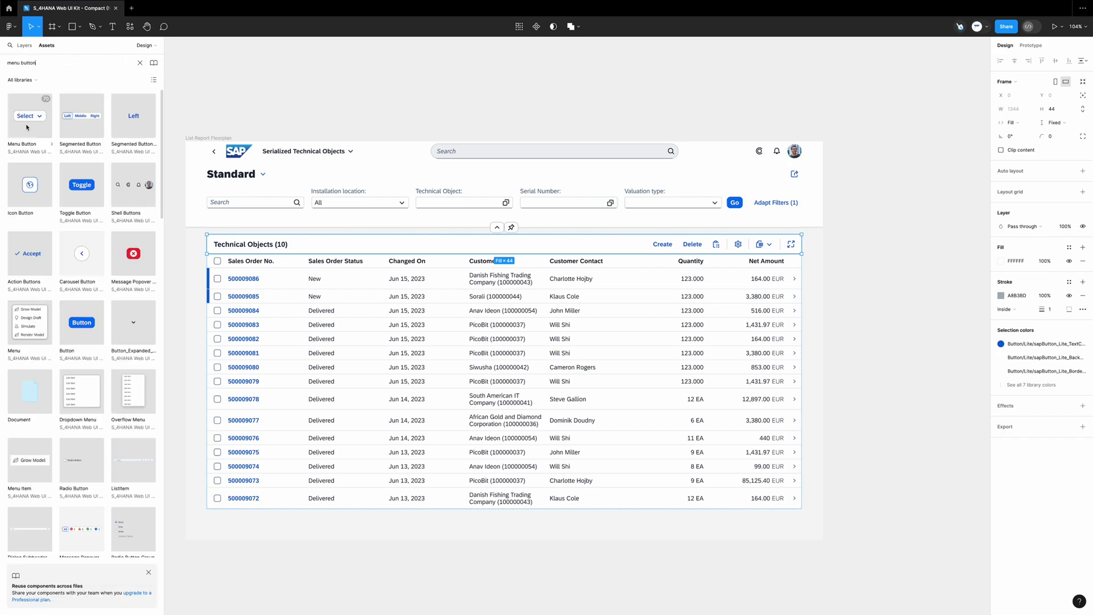
left_click_drag(29, 115, 689, 244)
left_click(692, 244)
key("Delete")
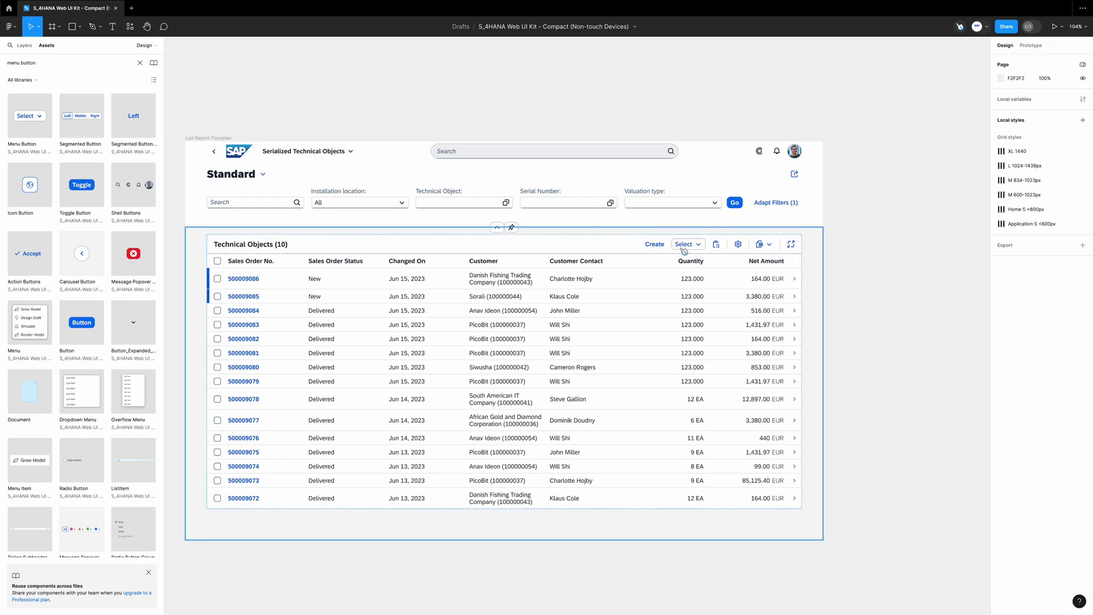
left_click(655, 244)
key("Delete")
left_click(834, 265)
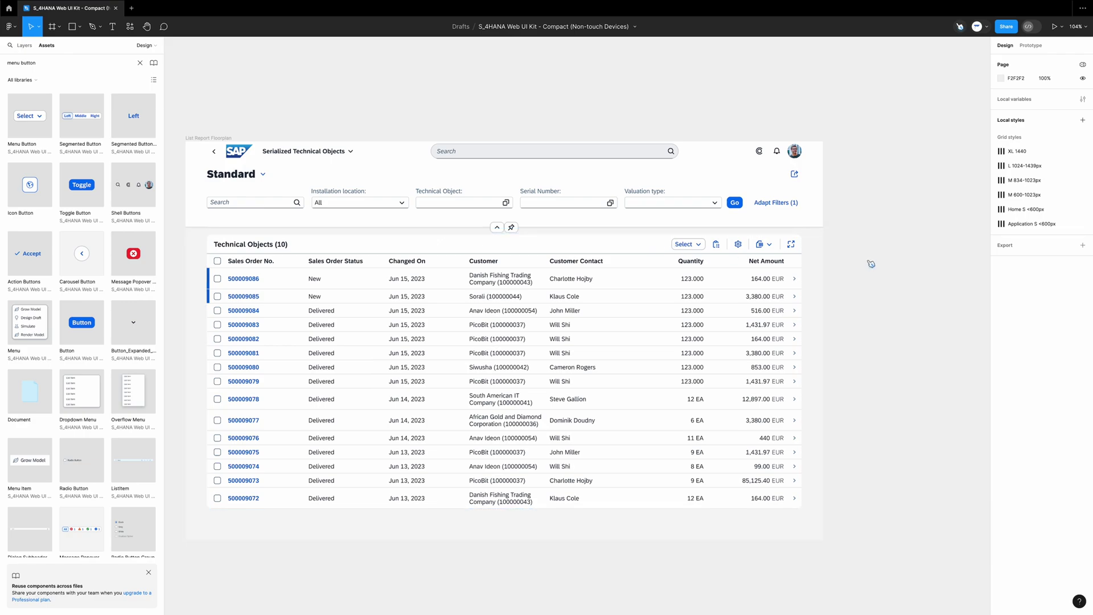
- Search Assets for 'dropdown' and place a Dropdown Menu right of the table
left_click(97, 62)
type("do")
key("BackSpace")
type("ropdown")
left_click_drag(32, 121, 877, 254)
scroll(940, 251, "up", 5)
- Rename the first menu items Install and De-install and delete the surplus items
double_click(712, 263)
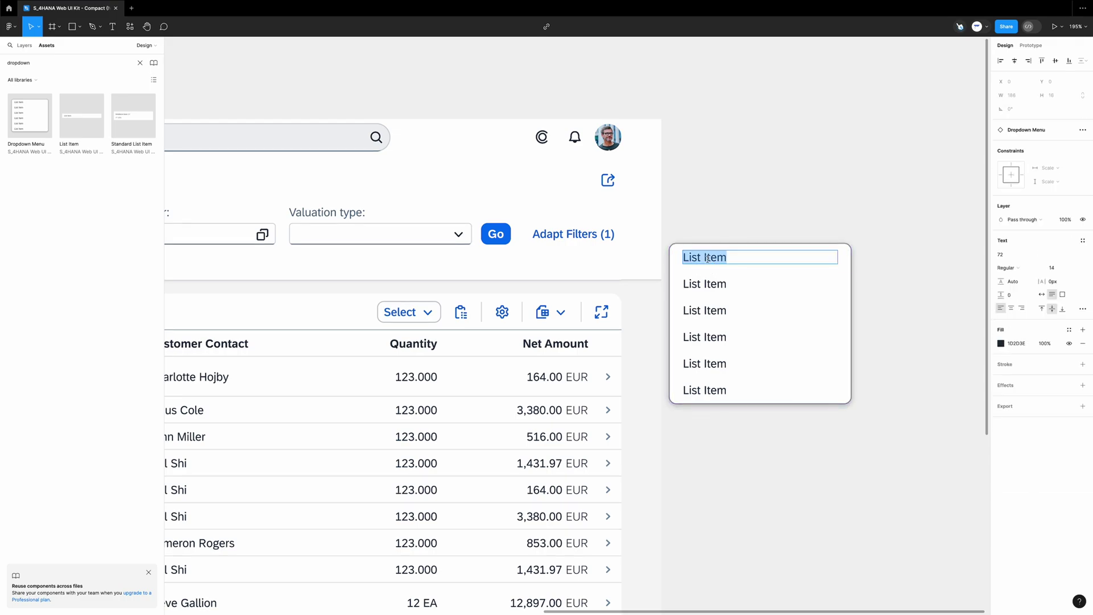
type("Install")
double_click(710, 283)
type("De-install")
key("Escape")
left_click(832, 312)
key("Delete")
key("Delete")
left_click(831, 313)
key("Delete")
left_click(832, 312)
key("Delete")
- Narrow the dropdown menu to fit its items and nudge it slightly right
left_click(797, 274)
left_click_drag(851, 265, 760, 265)
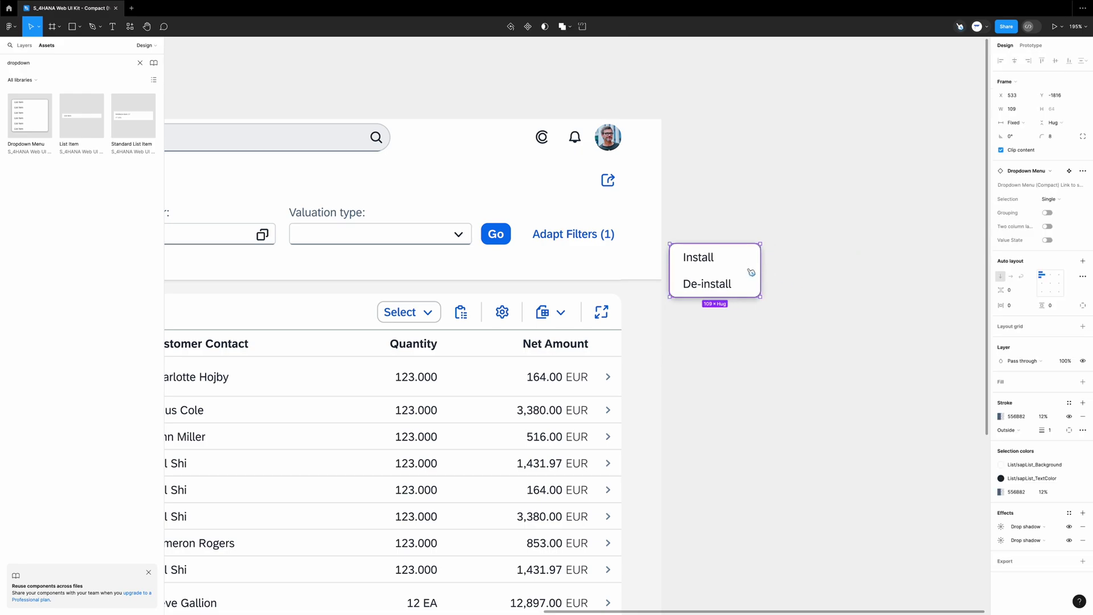
left_click(817, 286)
scroll(818, 287, "down", 3)
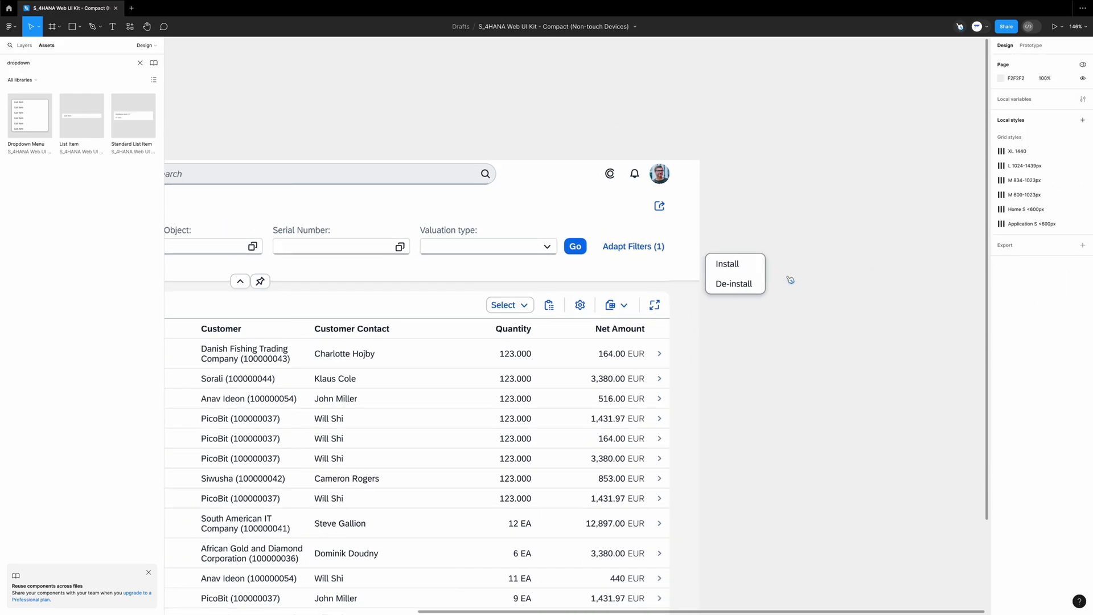
left_click_drag(761, 273, 780, 272)
left_click(831, 272)
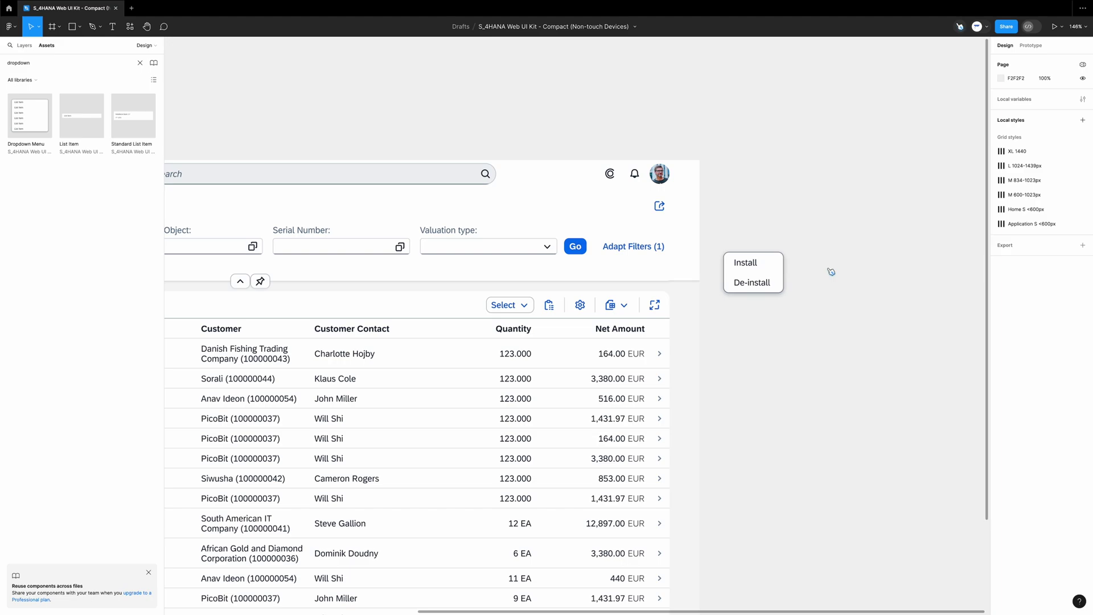
scroll(831, 272, "down", 5)
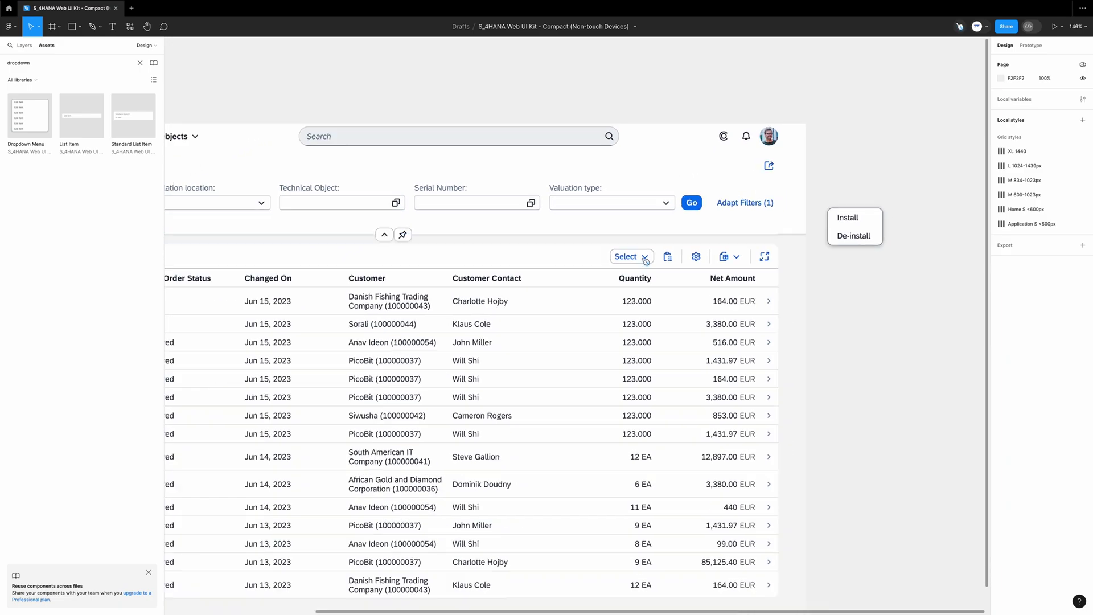
- Rename the first column headers Technical Object, Plant and Storage location
scroll(646, 260, "left", 3)
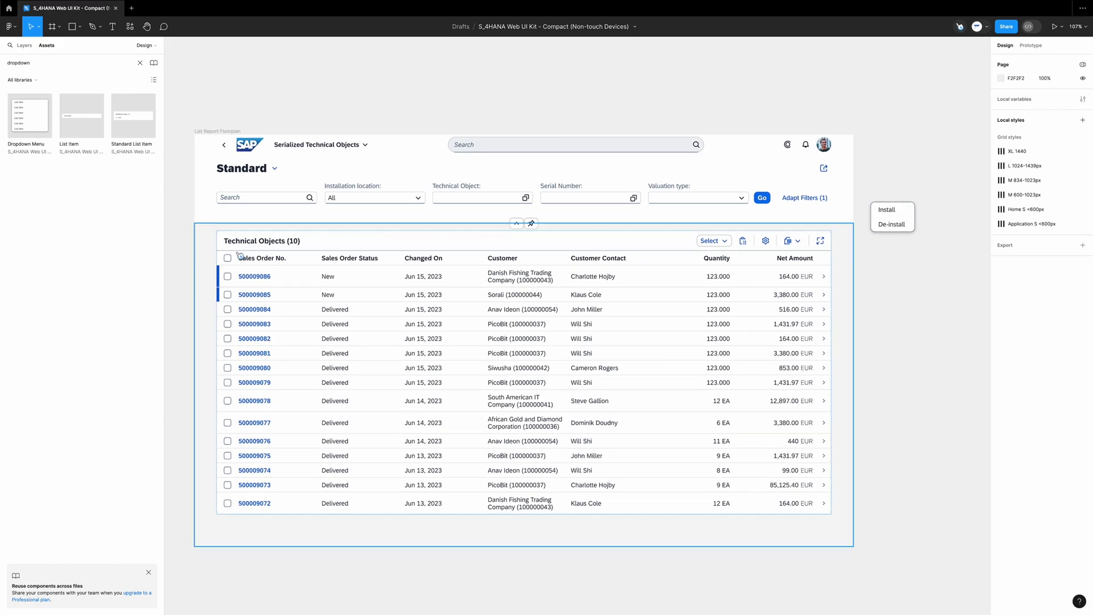
left_click(254, 261)
double_click(253, 260)
double_click(251, 258)
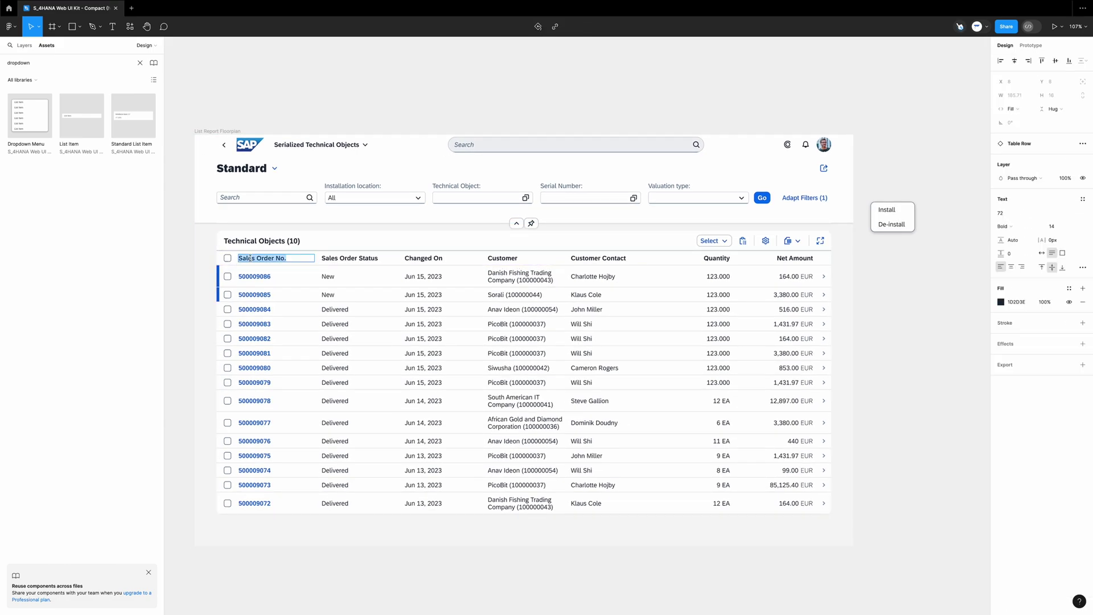
type("Technical Object")
key("Tab")
type("Plant")
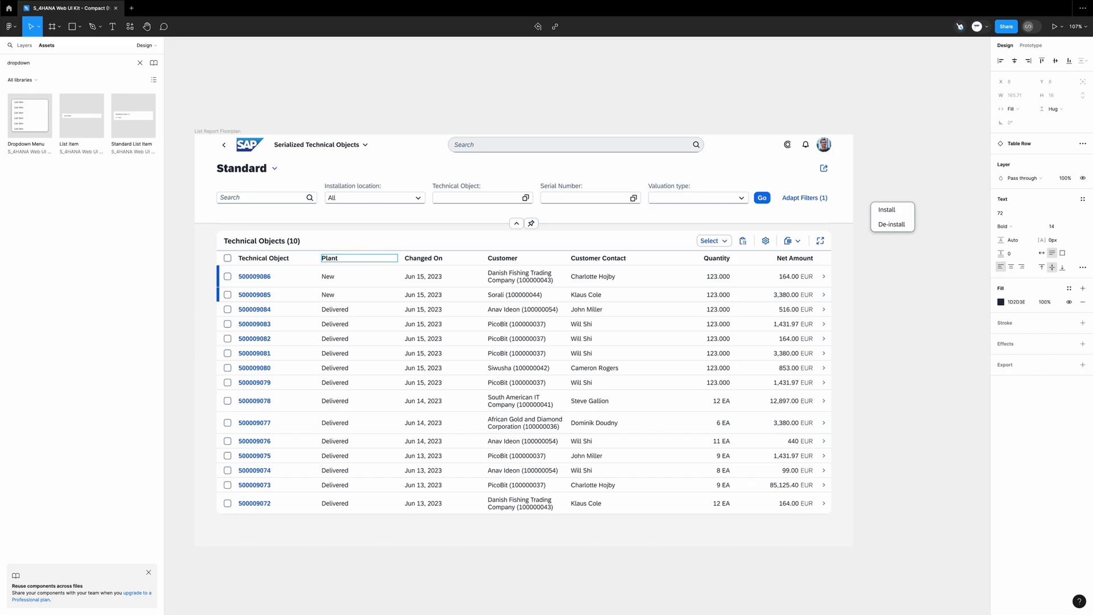
key("Tab")
type("Storage location")
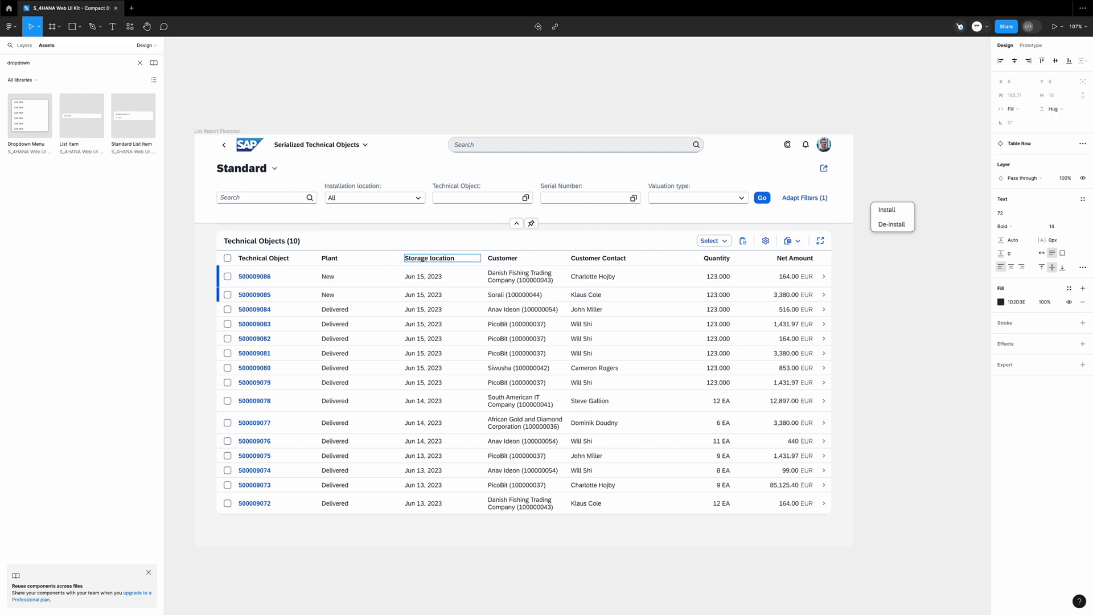
- Rename the next headers Serial Number, Installation location and Valuation Type
key("Tab")
type("Serial Number")
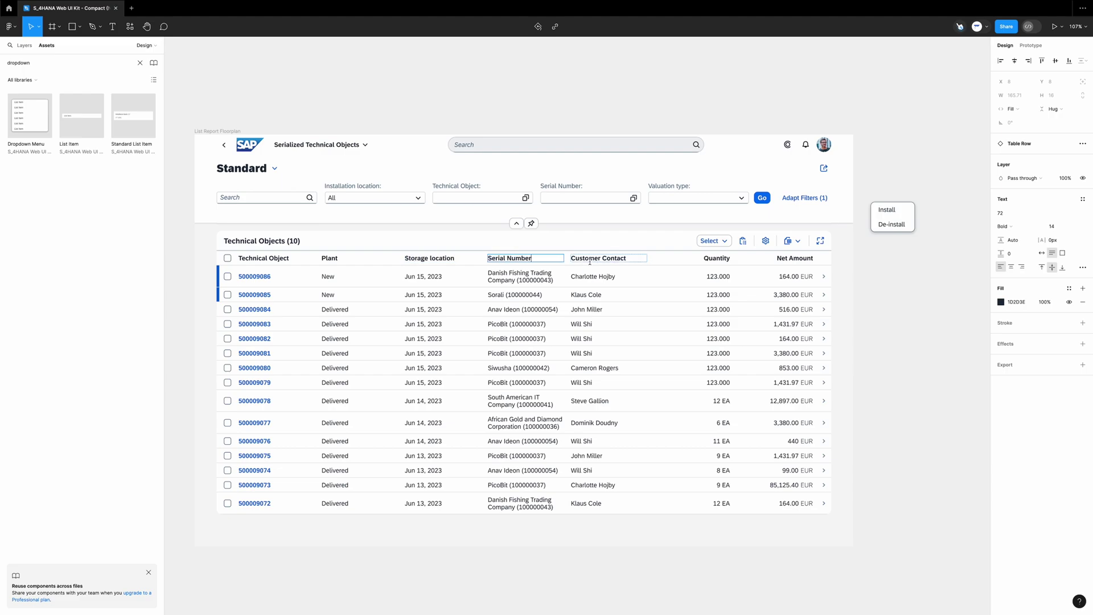
key("Tab")
type("Installation location")
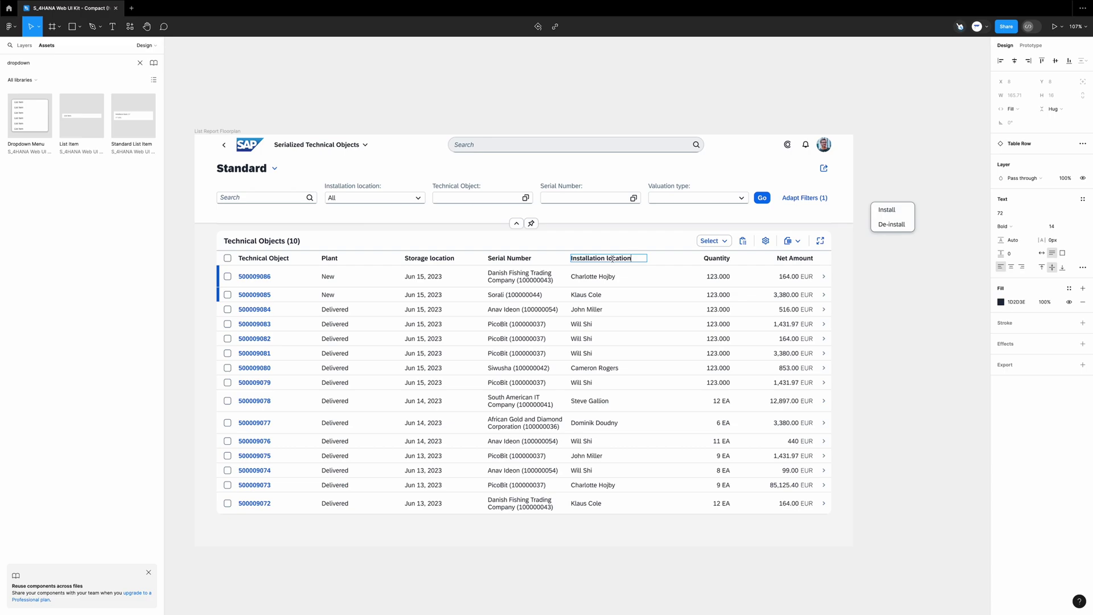
double_click(706, 258)
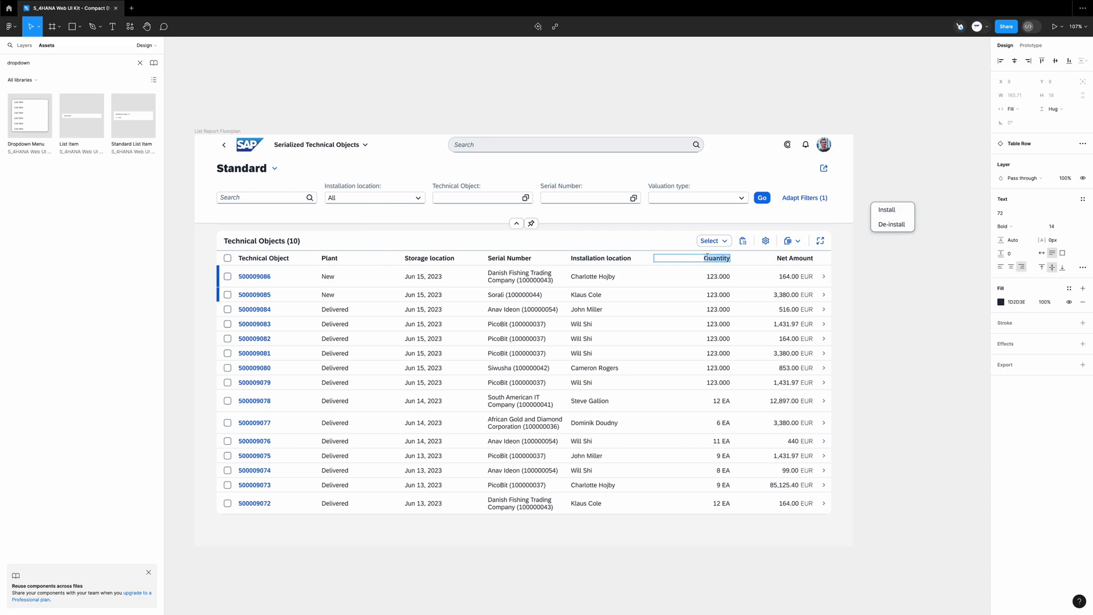
type("Valuation Type")
key("Escape")
- Detach the header row and delete its Net Amount header cell
left_click(797, 262)
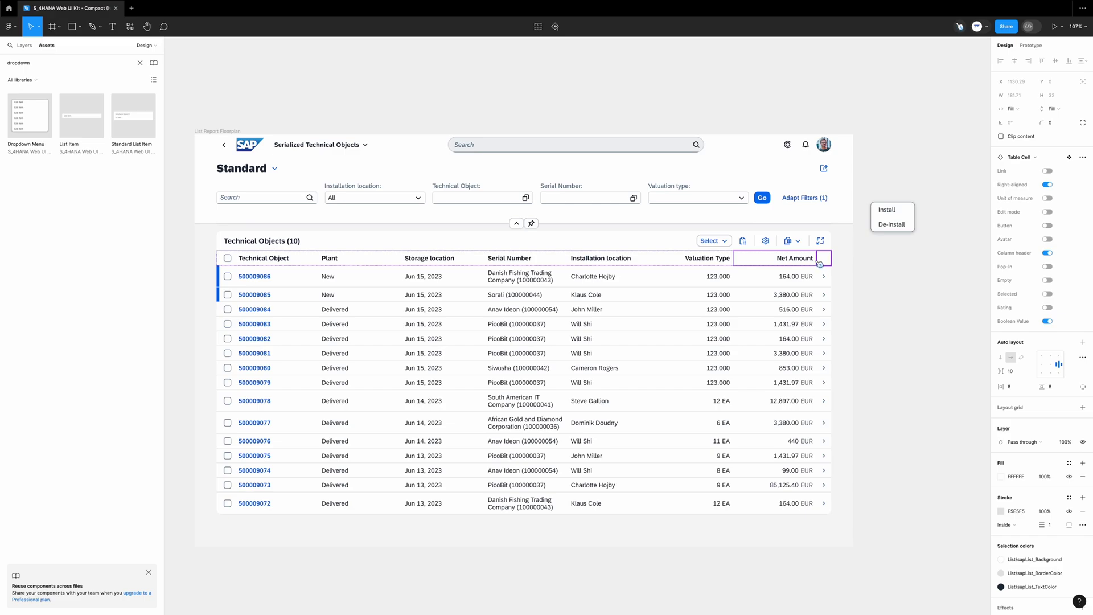
right_click(821, 263)
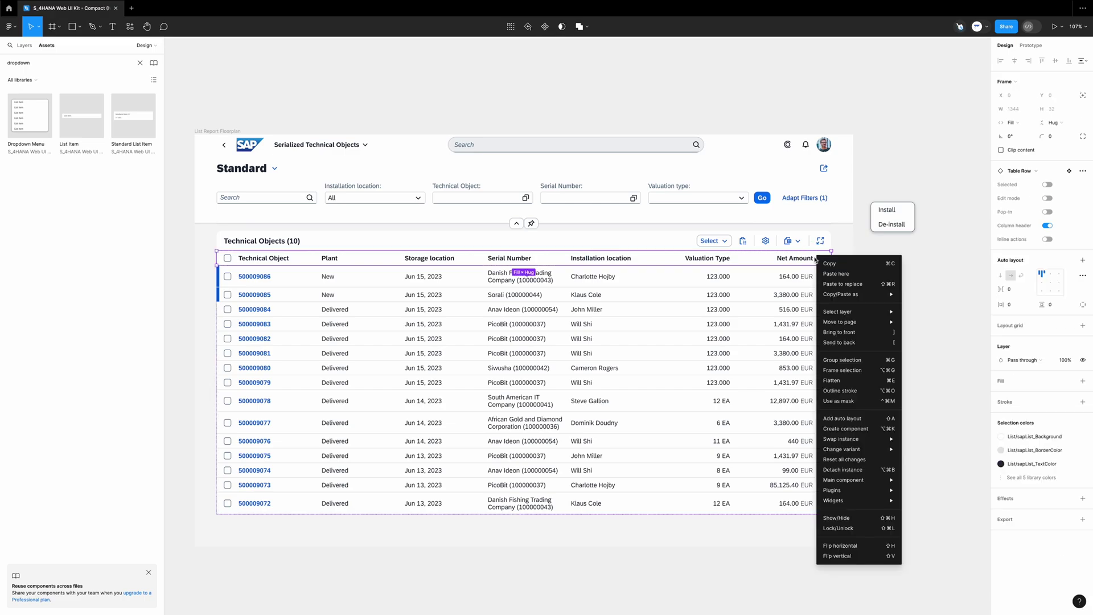
left_click(842, 469)
left_click(795, 261)
key("Delete")
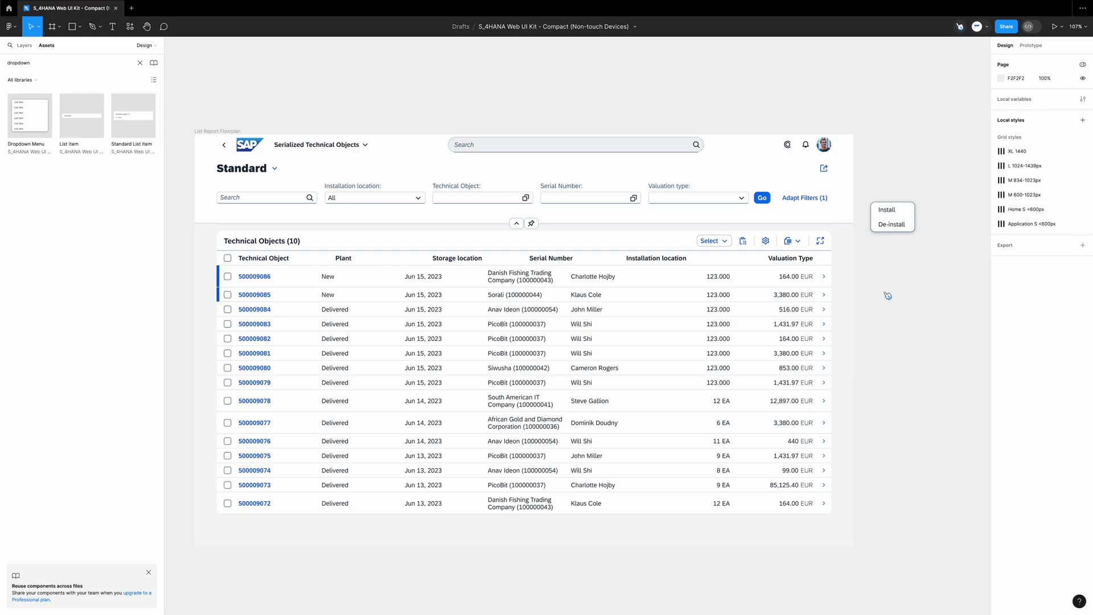
- Select the first row's Technical Object cell and turn on its Pop-In details
left_click(289, 270)
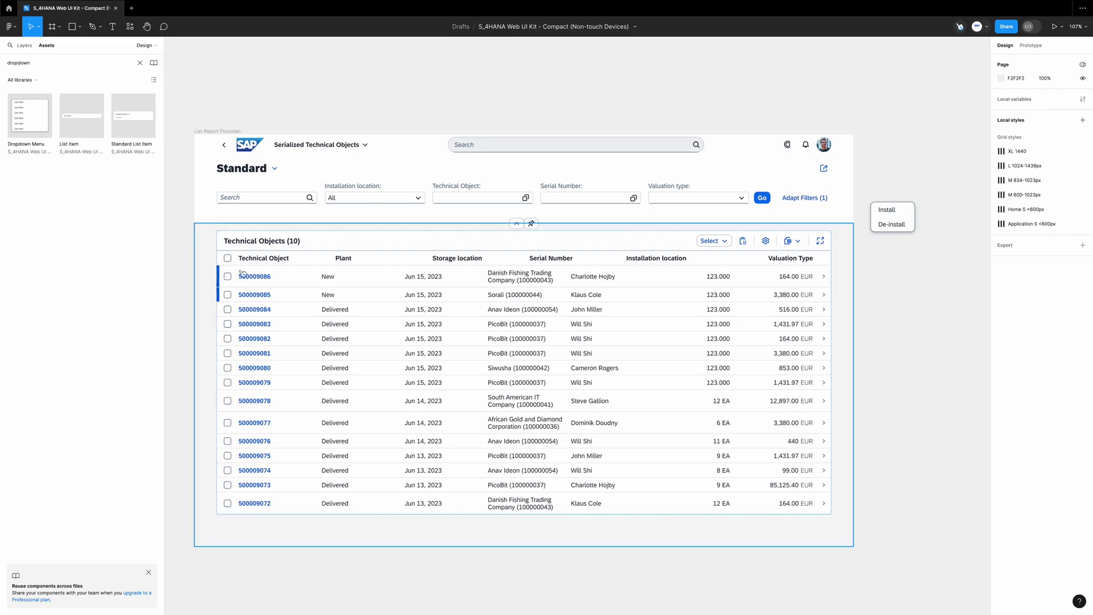
scroll(240, 271, "up", 5)
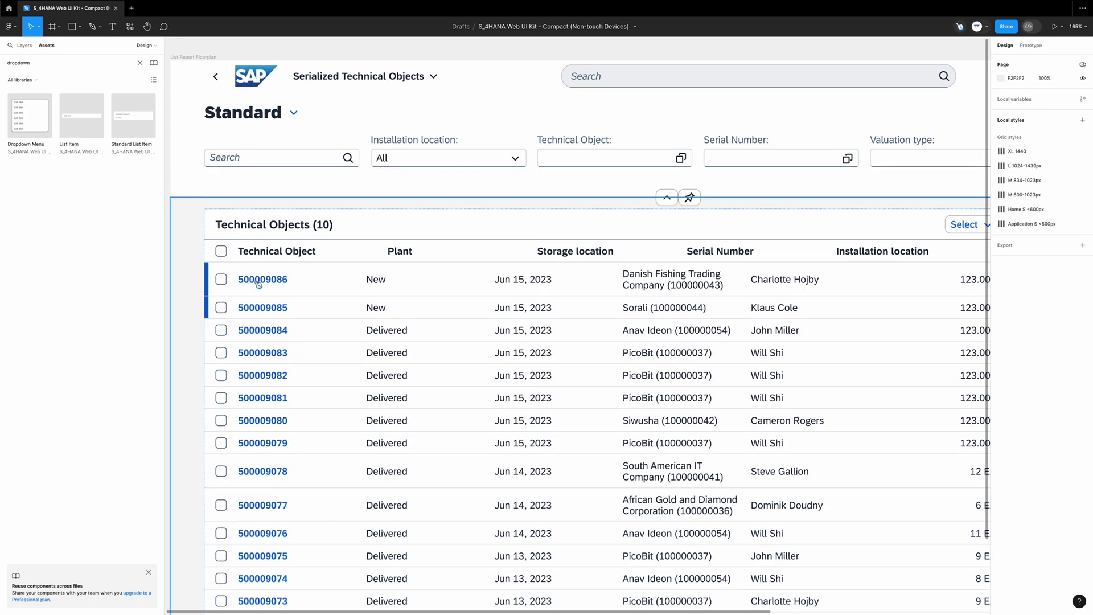
double_click(259, 285)
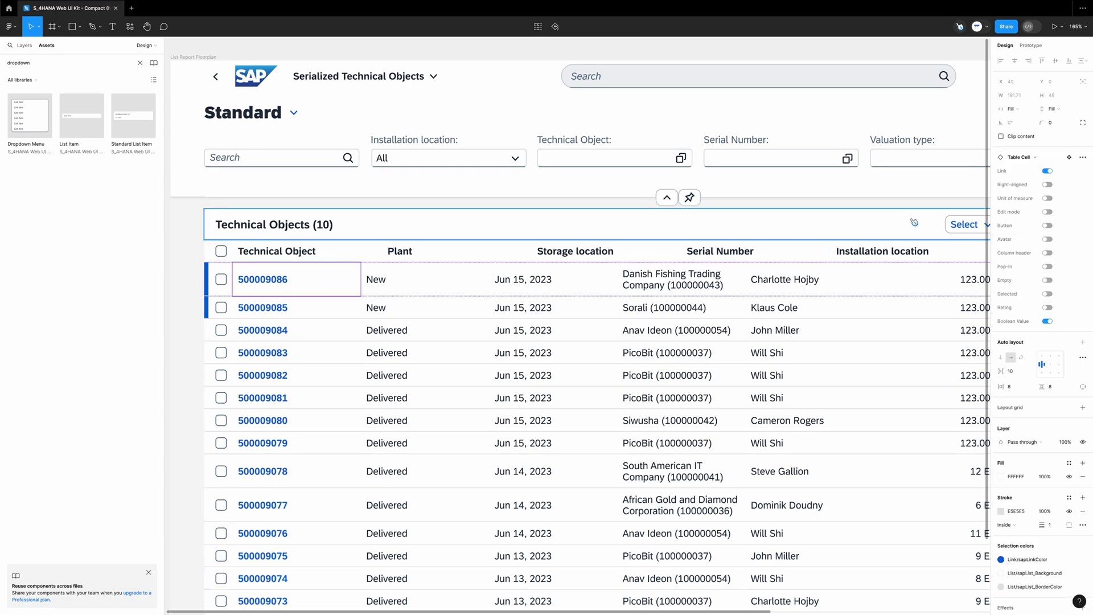
left_click(1048, 266)
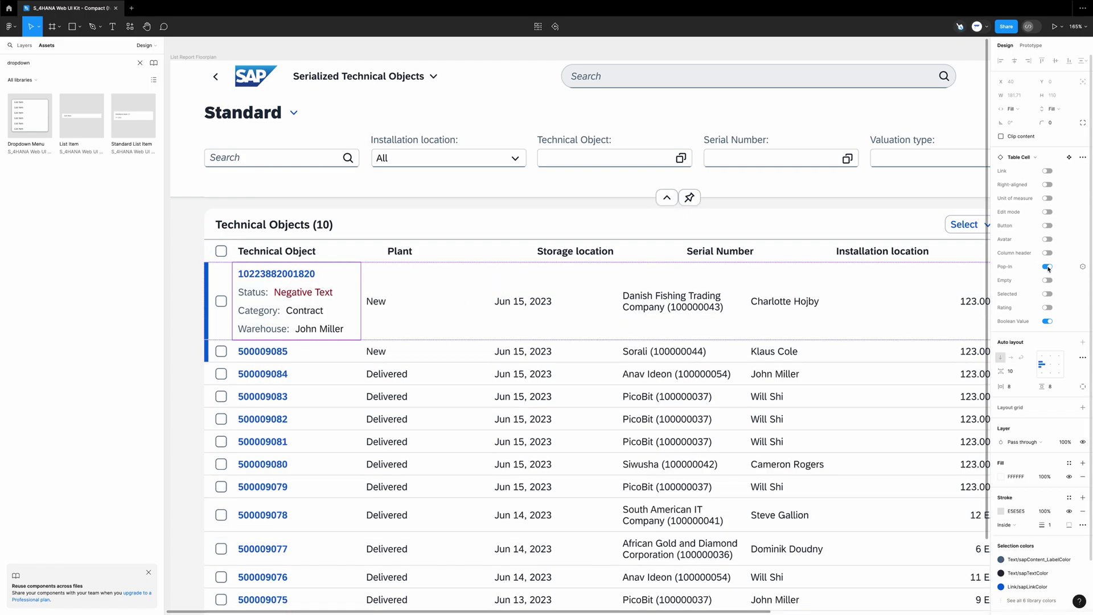
scroll(383, 304, "down", 3)
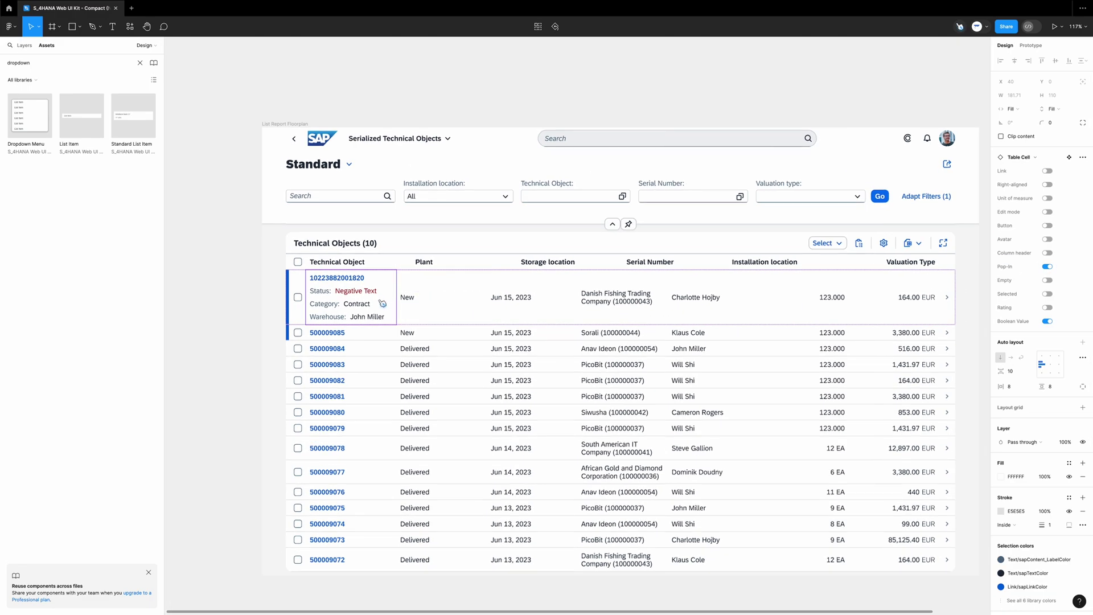
- Detach the first row and delete its Status, Category and leftover label pairs
right_click(311, 286)
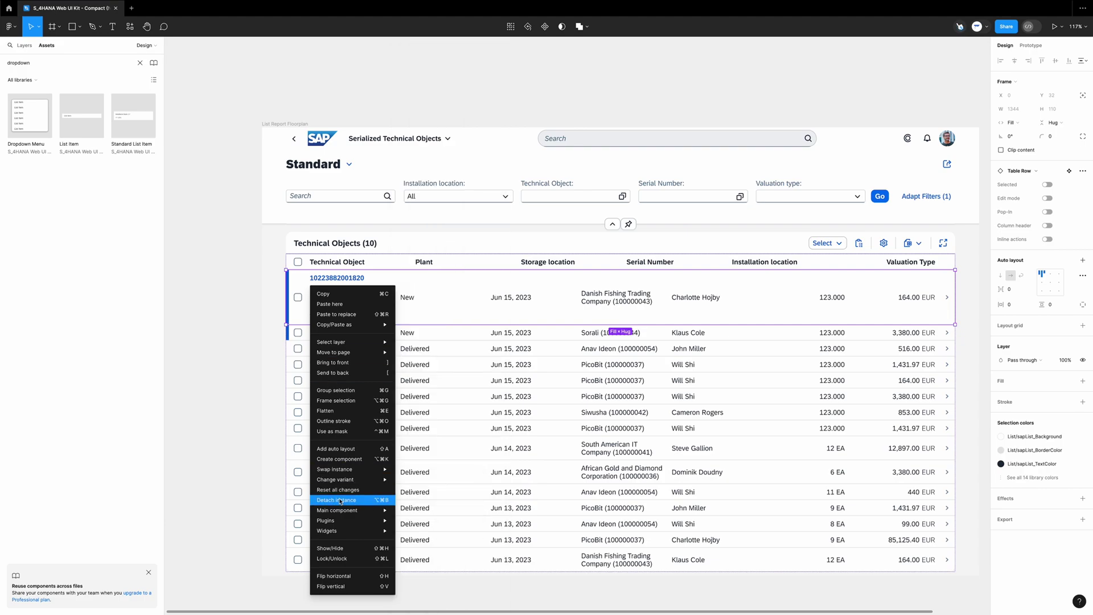
left_click(341, 500)
left_click(336, 291)
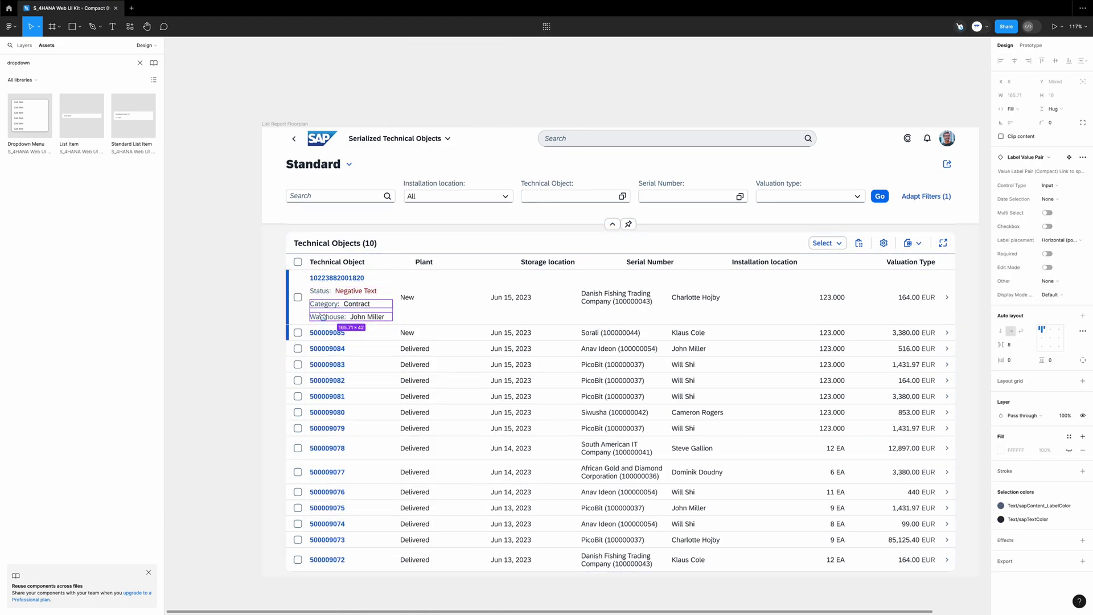
double_click(319, 309)
key("Delete")
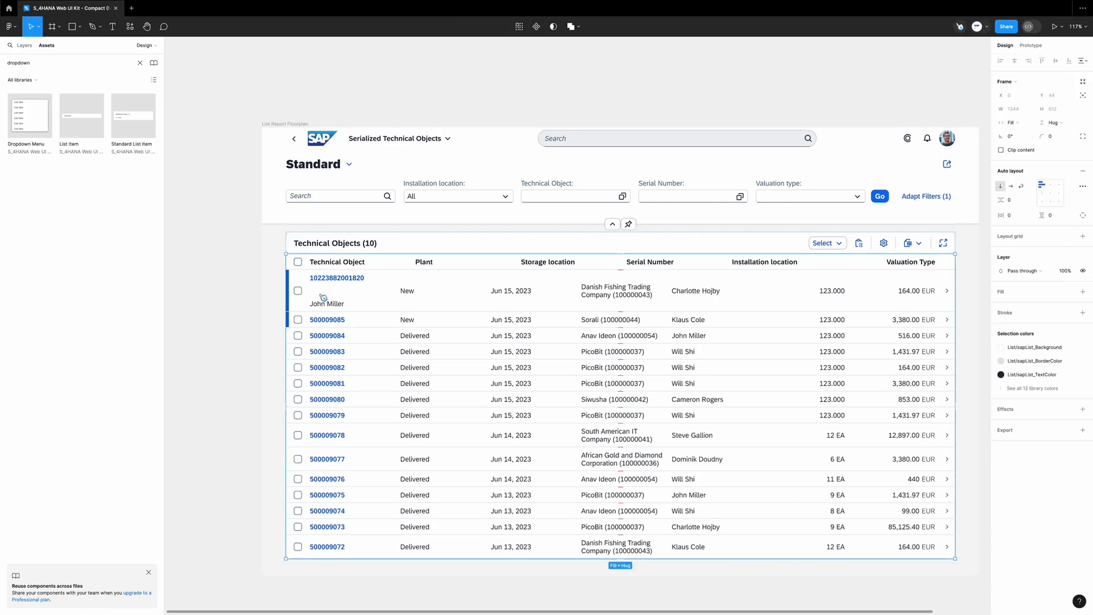
left_click(323, 293)
key("Delete")
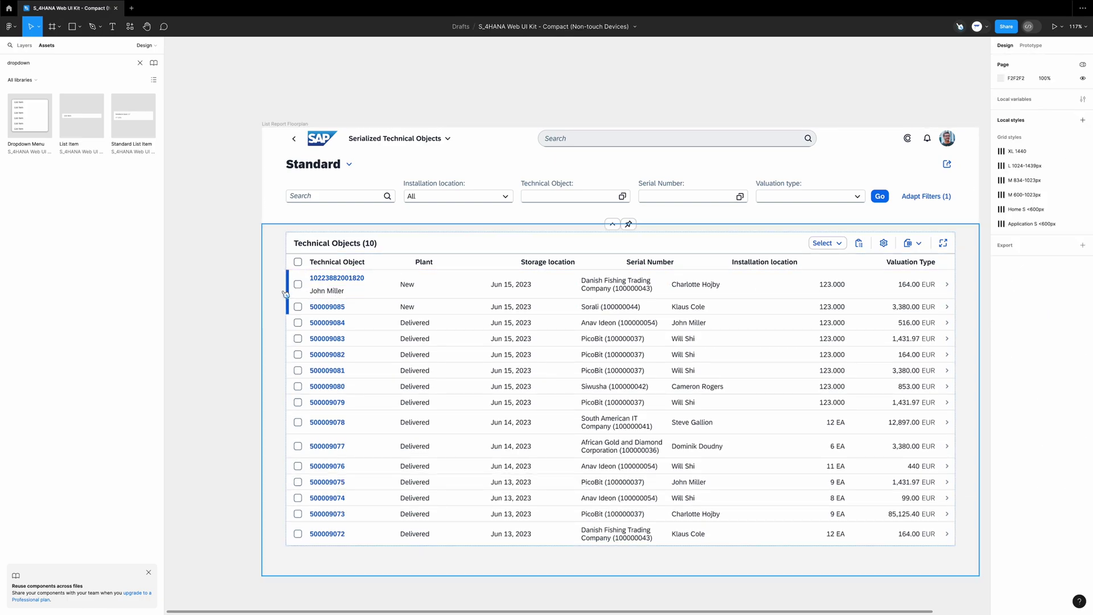
- Fill row 1's Plant, Storage location and Serial Number with Texas Workshop (TX01), Spare Parts (SP01), Serial Number XYZ
double_click(412, 286)
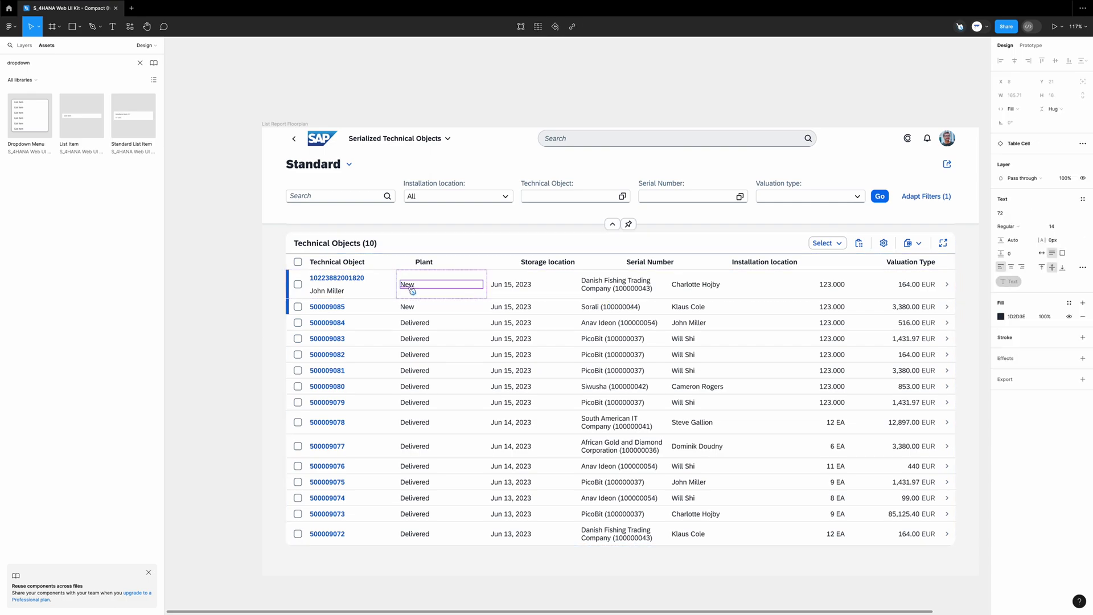
double_click(412, 286)
type("Texas")
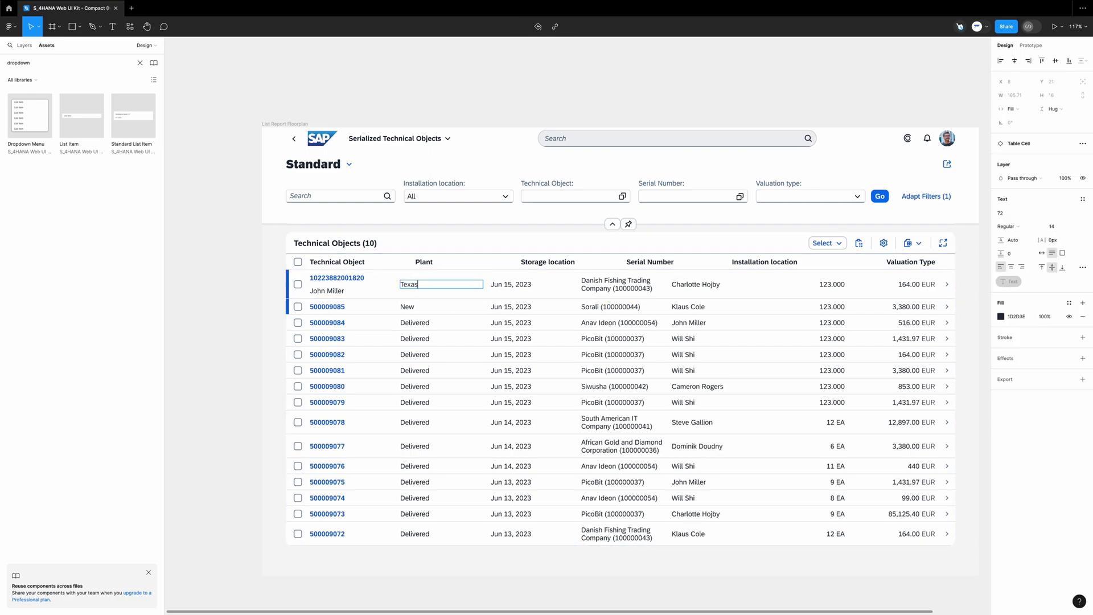
type(" Workshop (TX01")
key("Escape")
key("Tab")
key("Return")
type("Spare Parts (")
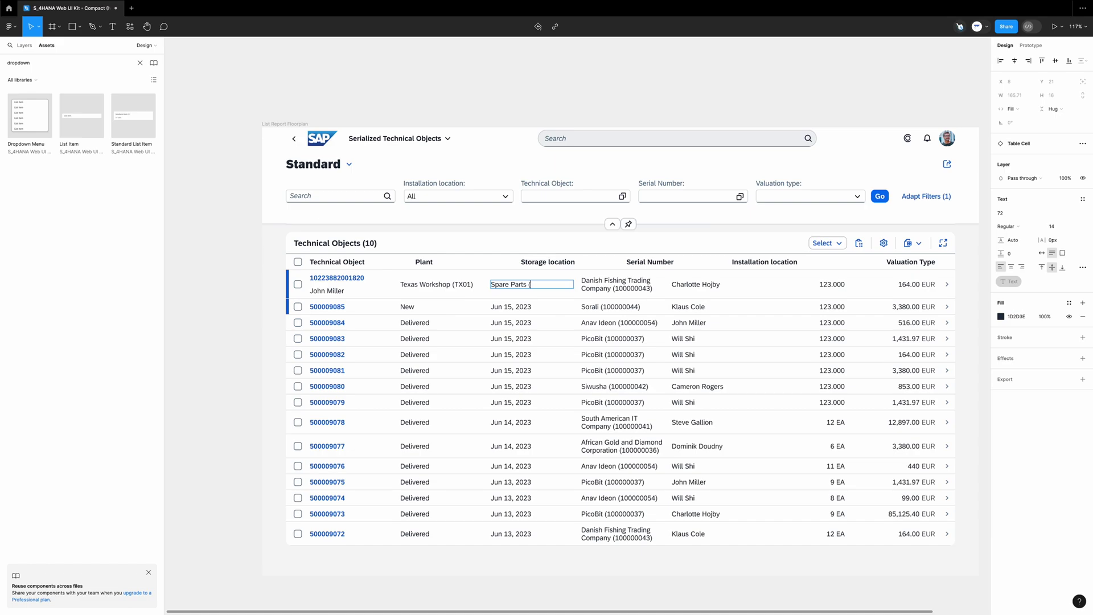
type("SP01)")
double_click(603, 286)
type("S")
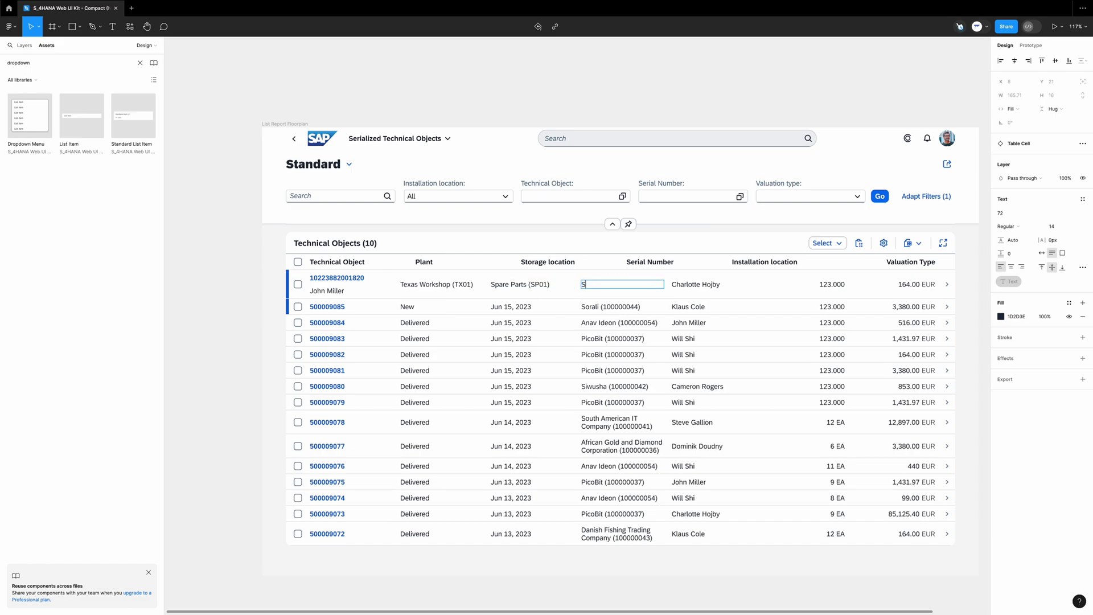
type("erial Number XYZ")
key("Escape")
scroll(718, 274, "right", 1)
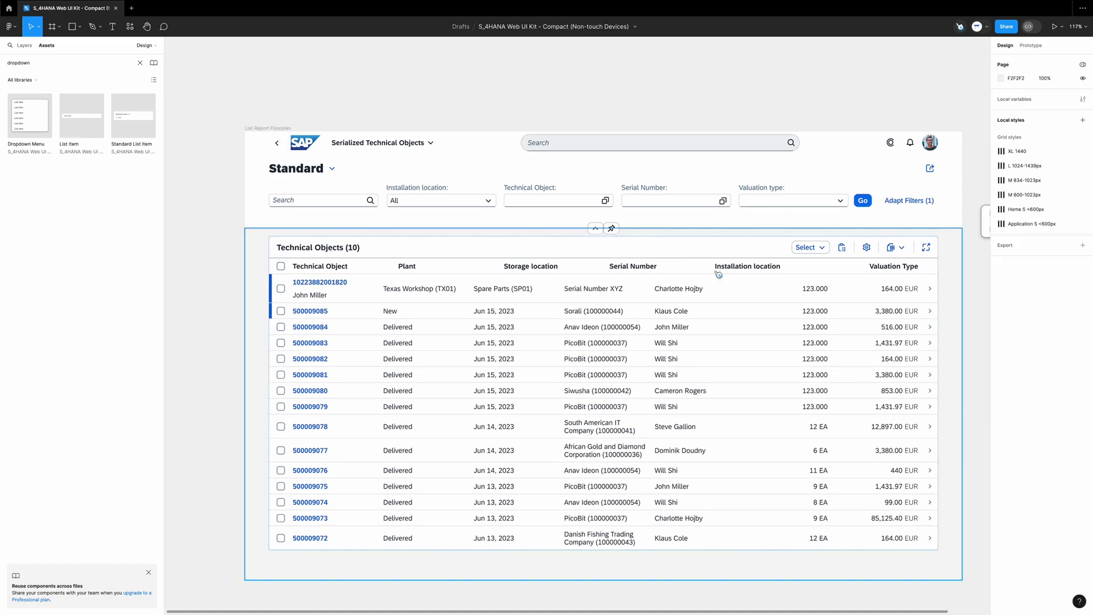
double_click(363, 293)
double_click(363, 292)
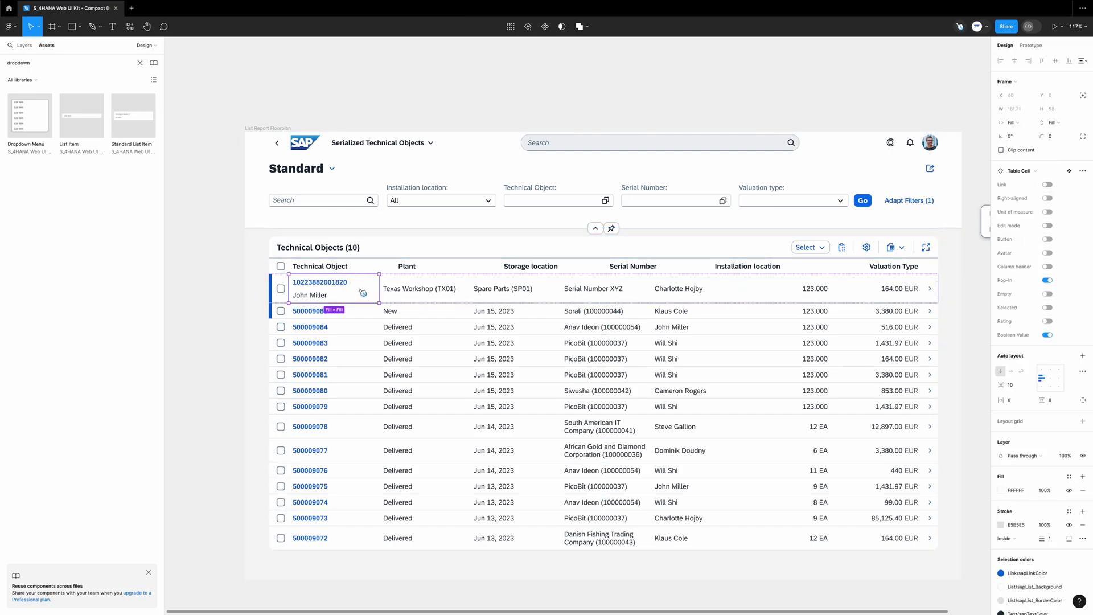
left_click_drag(362, 293, 695, 291)
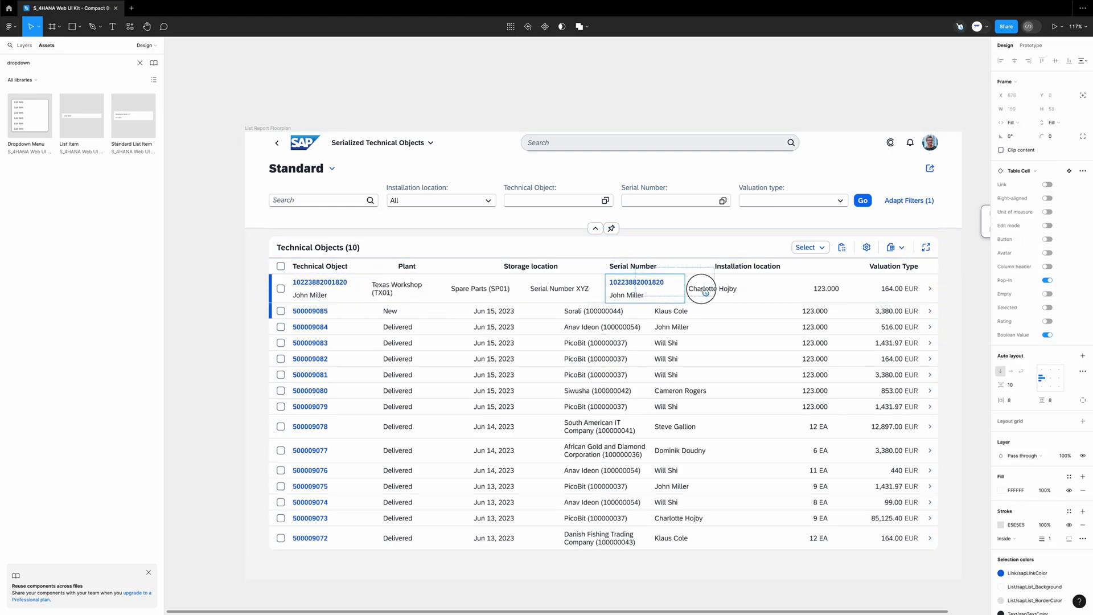
left_click(758, 284)
key("Delete")
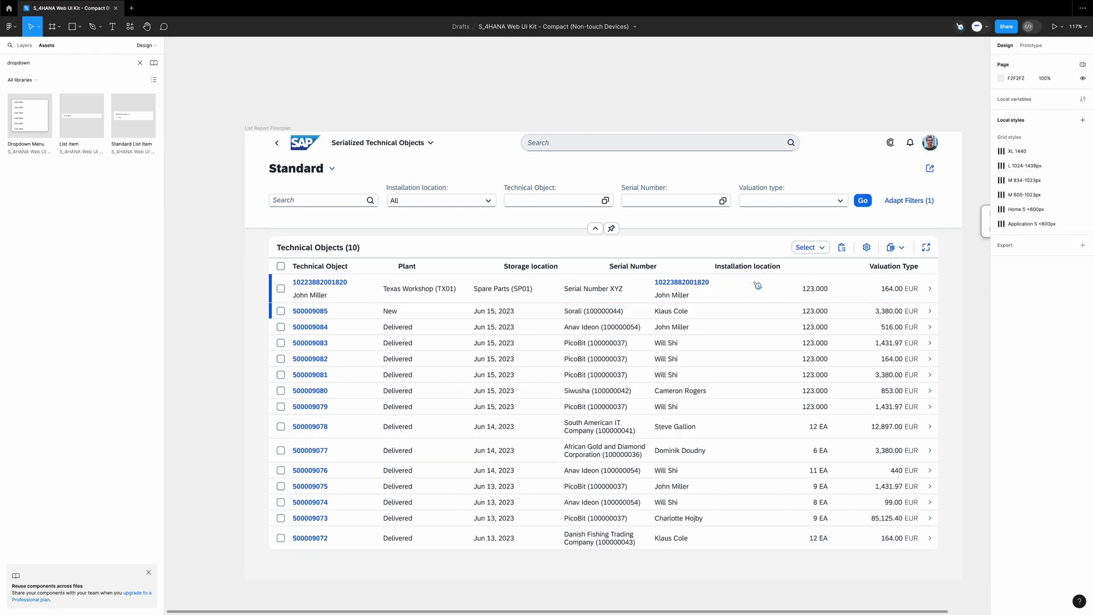
double_click(816, 289)
double_click(817, 289)
double_click(817, 289)
key("Delete")
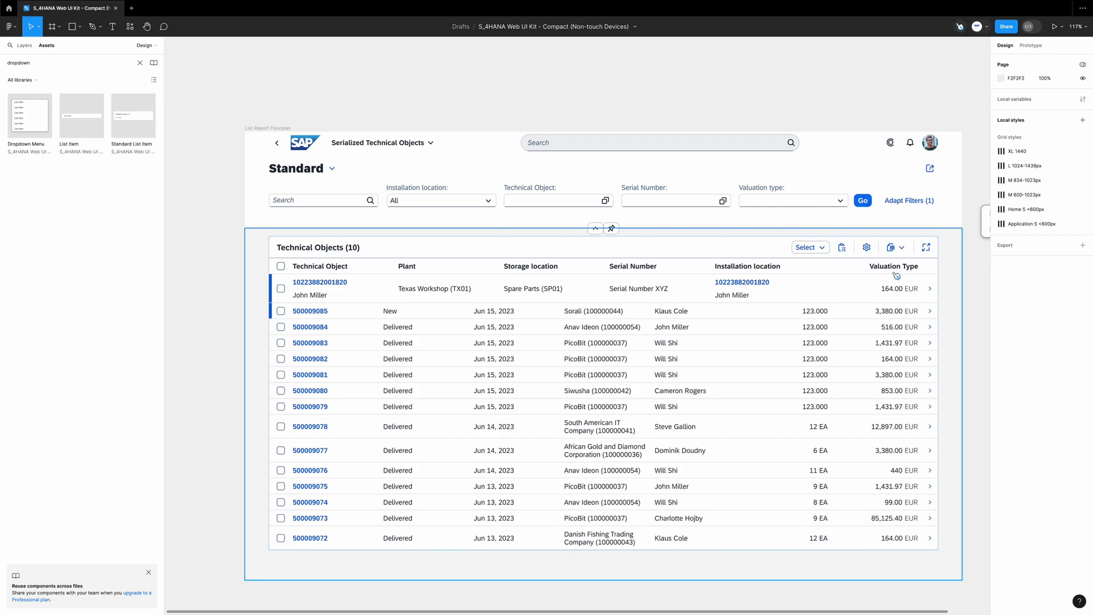
- Make row 1's Valuation Type read NEW, with no unit of measure and no navigation chevron
left_click(906, 287)
double_click(906, 287)
double_click(905, 287)
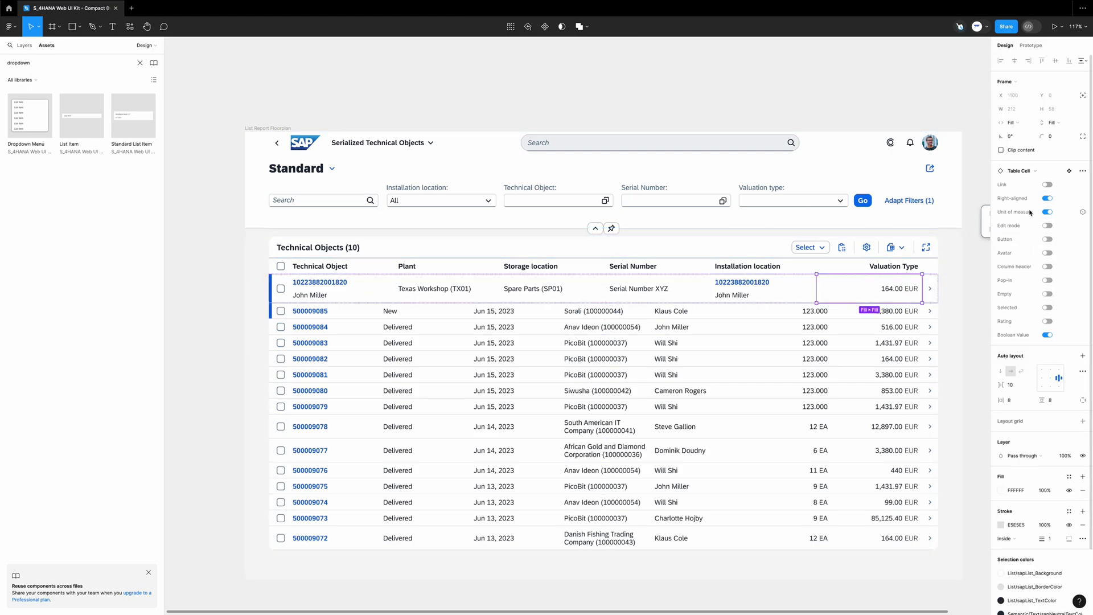
left_click(1048, 211)
double_click(904, 289)
double_click(904, 289)
type("NEW")
left_click(930, 289)
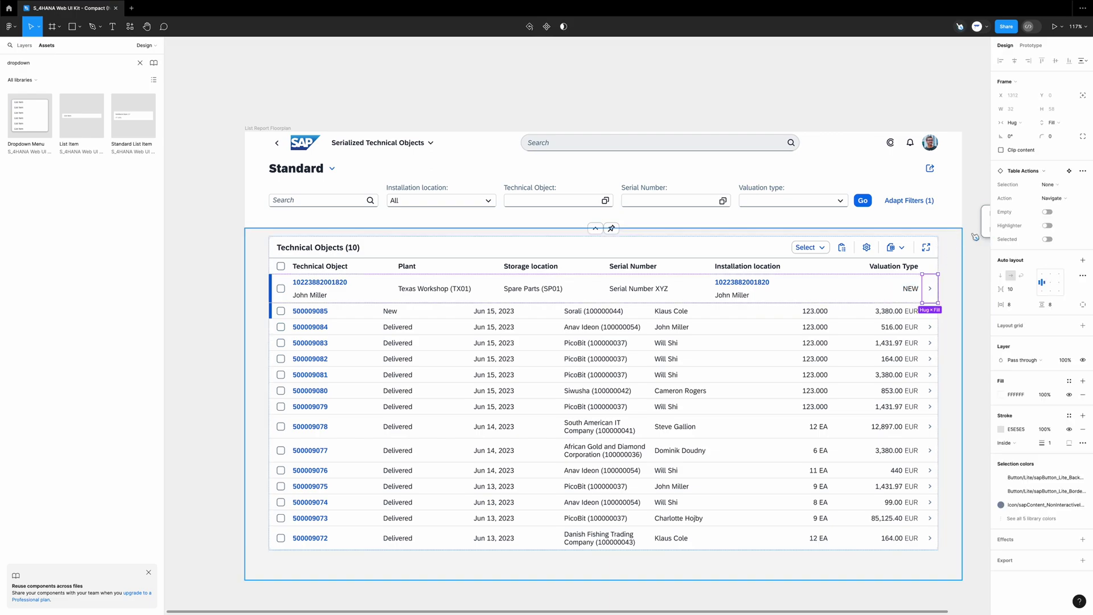
left_click(1048, 212)
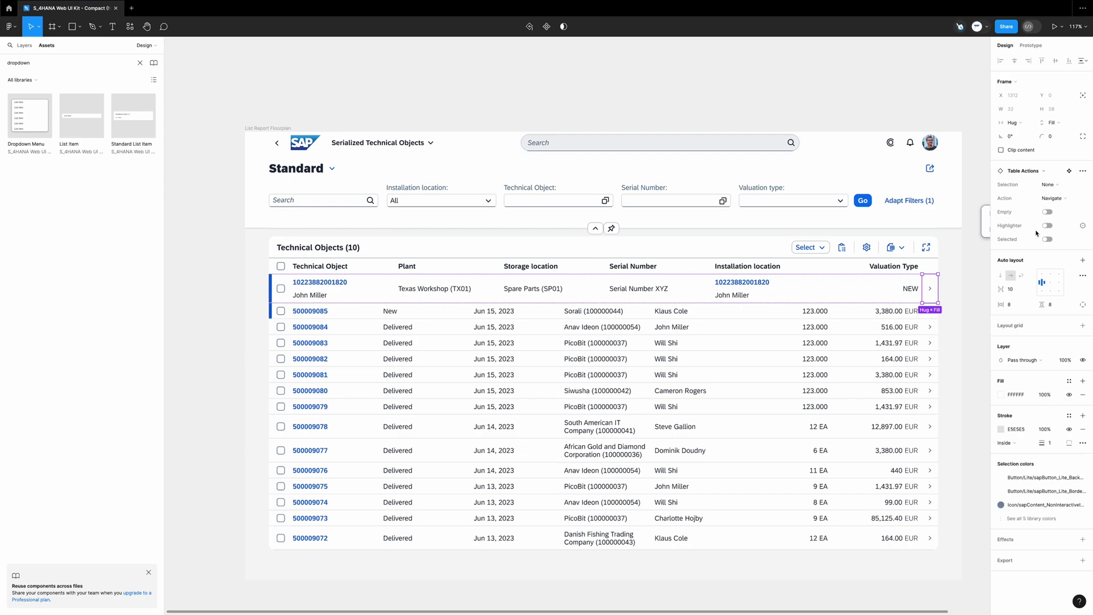
- Turn off right alignment on the Valuation Type header cell so it is left-aligned
left_click(953, 275)
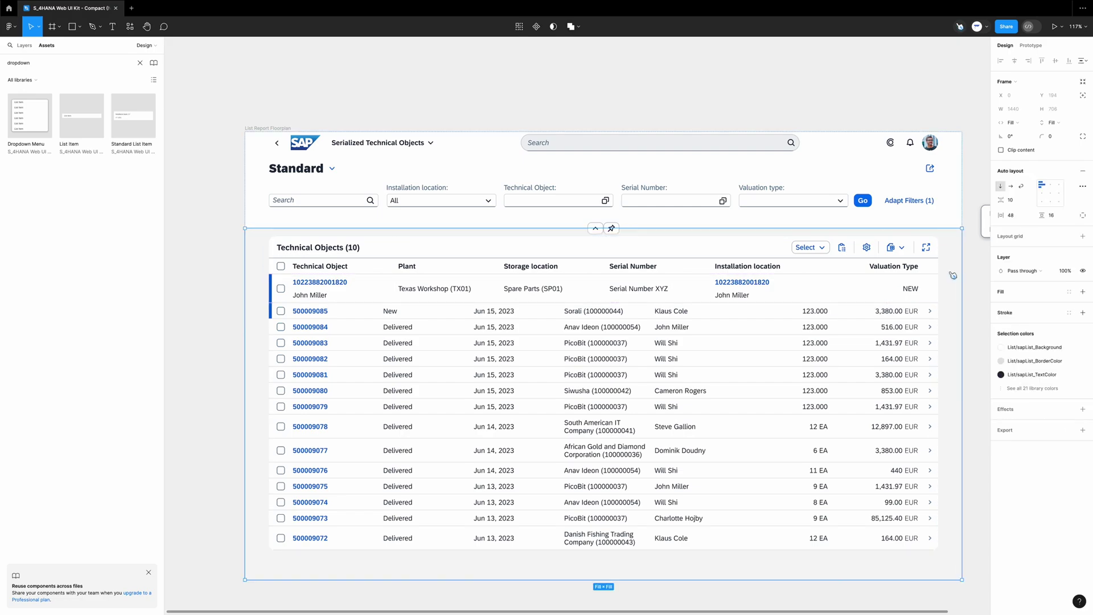
left_click(894, 269)
left_click(893, 269)
left_click(894, 268)
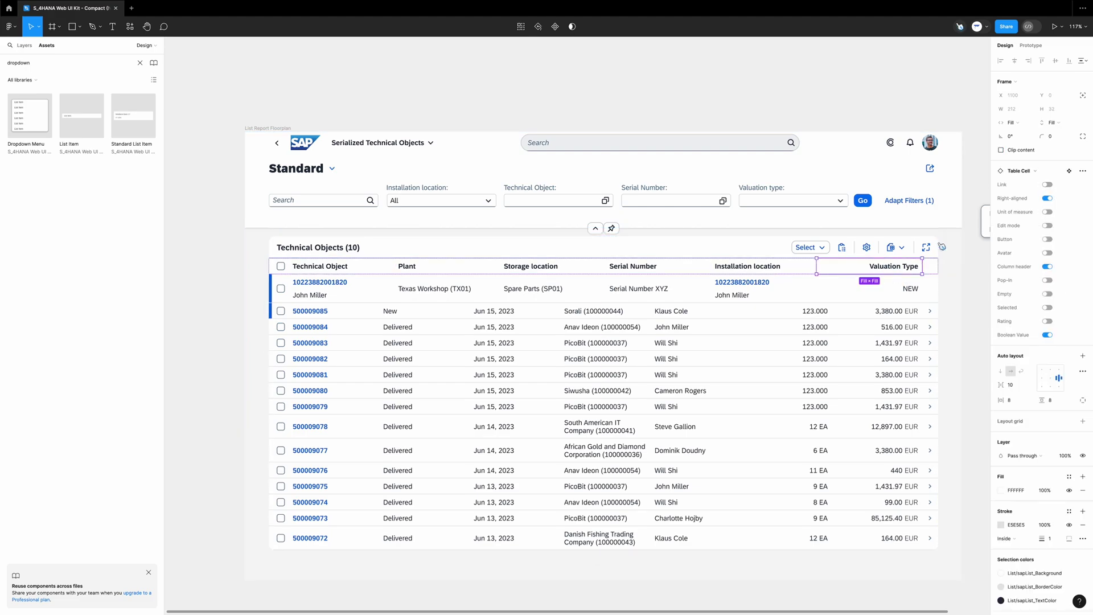
left_click(1047, 198)
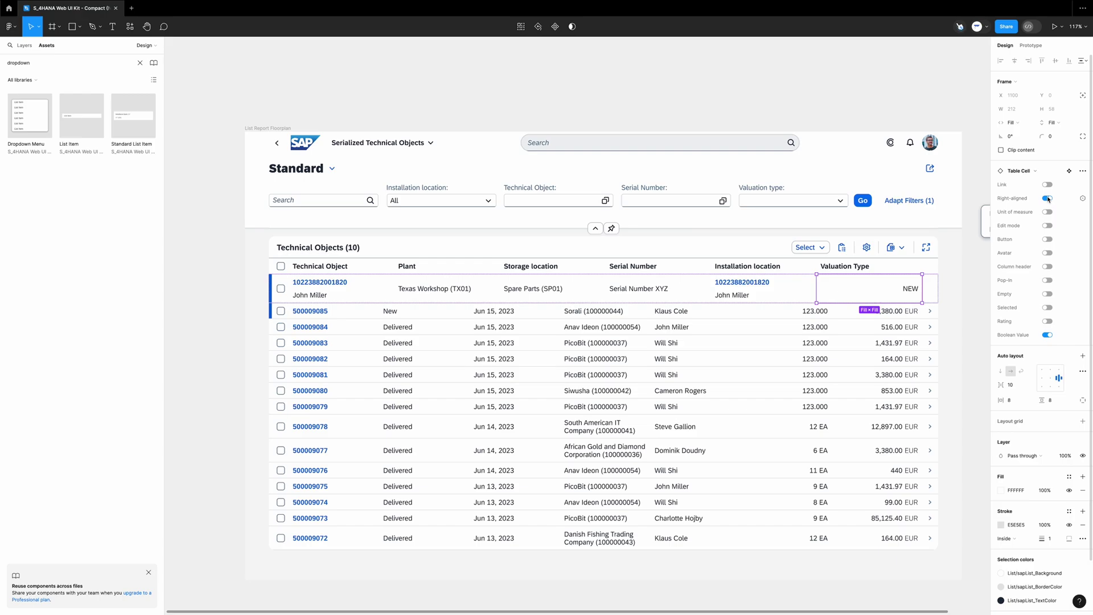
- Remove the blue highlight bar from the first table row
key("Escape")
scroll(262, 282, "up", 10)
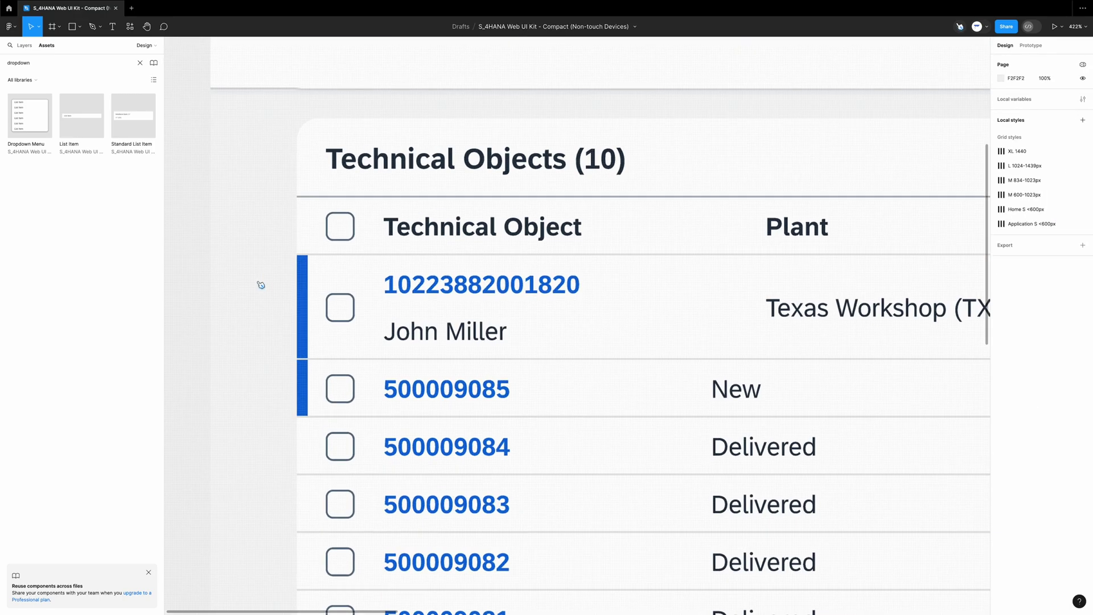
left_click(296, 291)
left_click(298, 307)
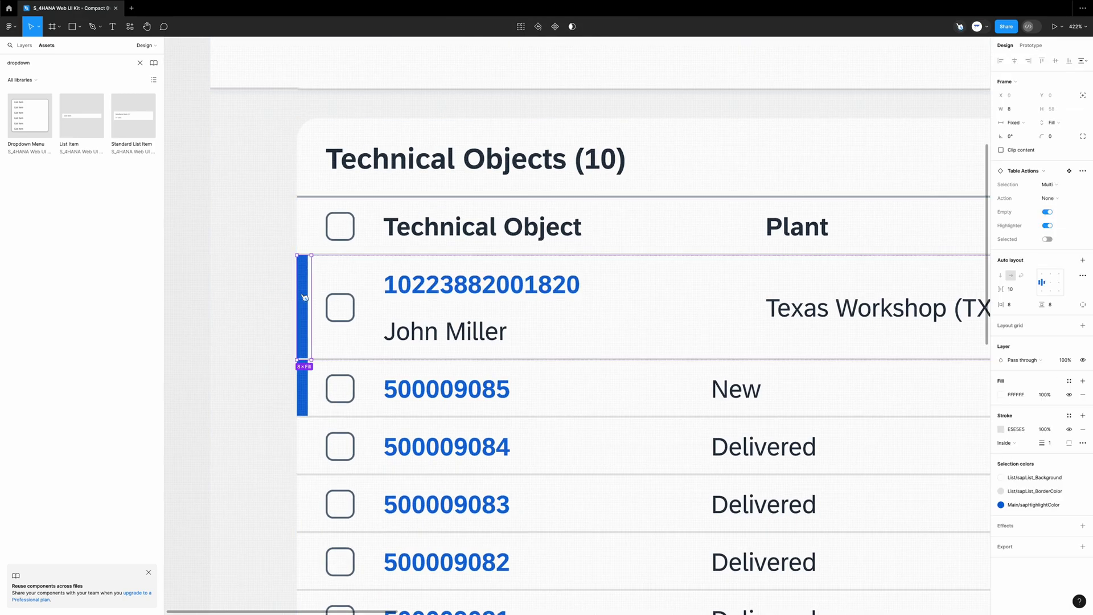
left_click(1048, 226)
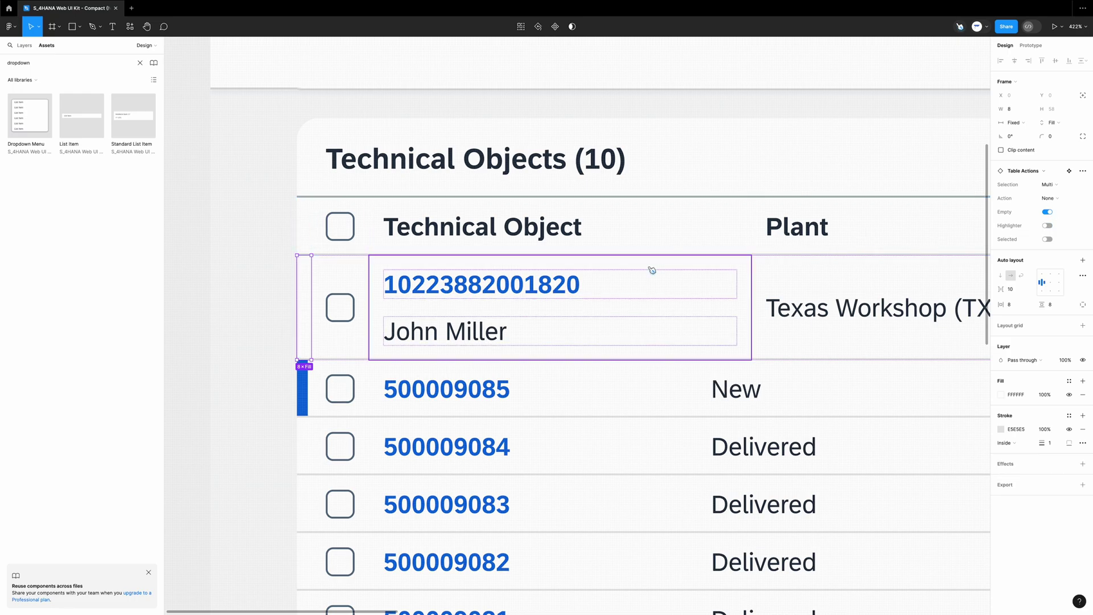
- Marquee-select the old sample rows from 500009085 onward
scroll(652, 271, "down", 5)
scroll(652, 271, "right", 5)
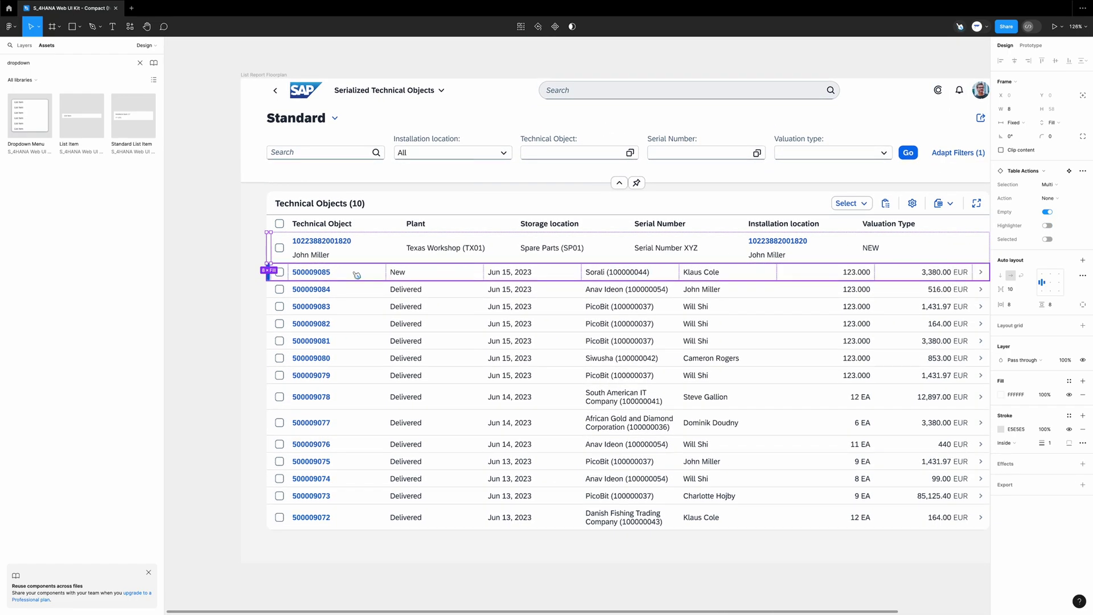
left_click_drag(652, 272, 350, 484)
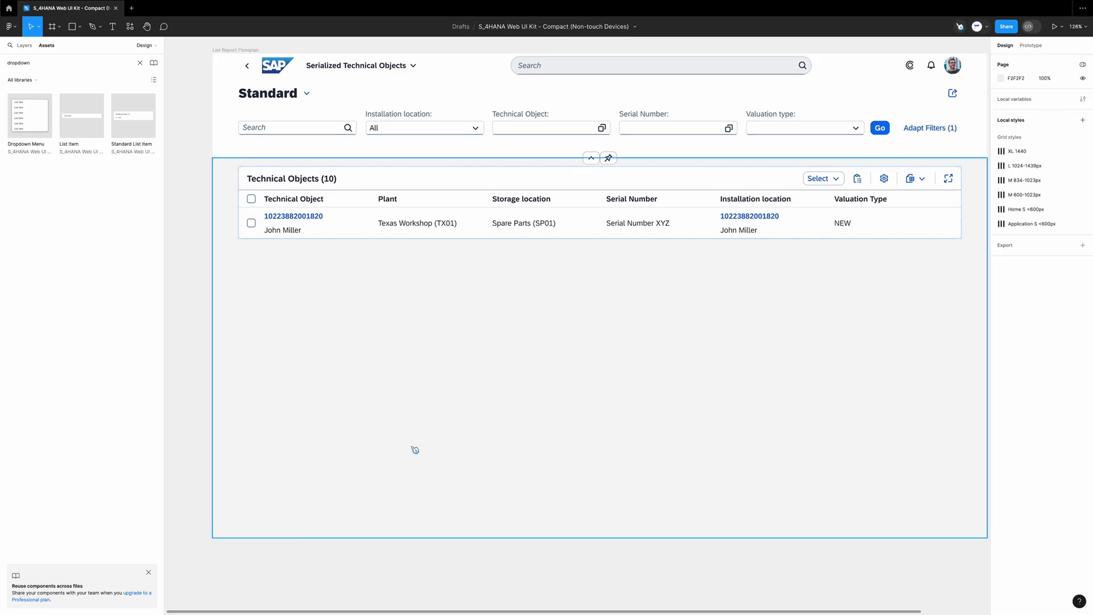
scroll(336, 353, "down", 5)
- Duplicate the remaining data row with Ctrl+D until the table holds ten rows
left_click(253, 256)
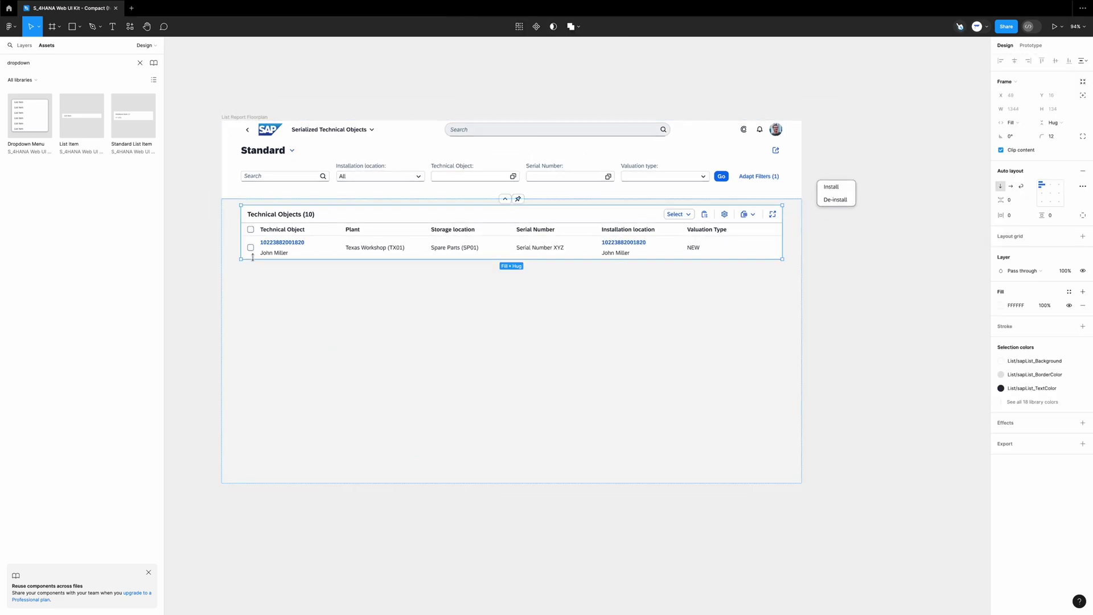
double_click(254, 250)
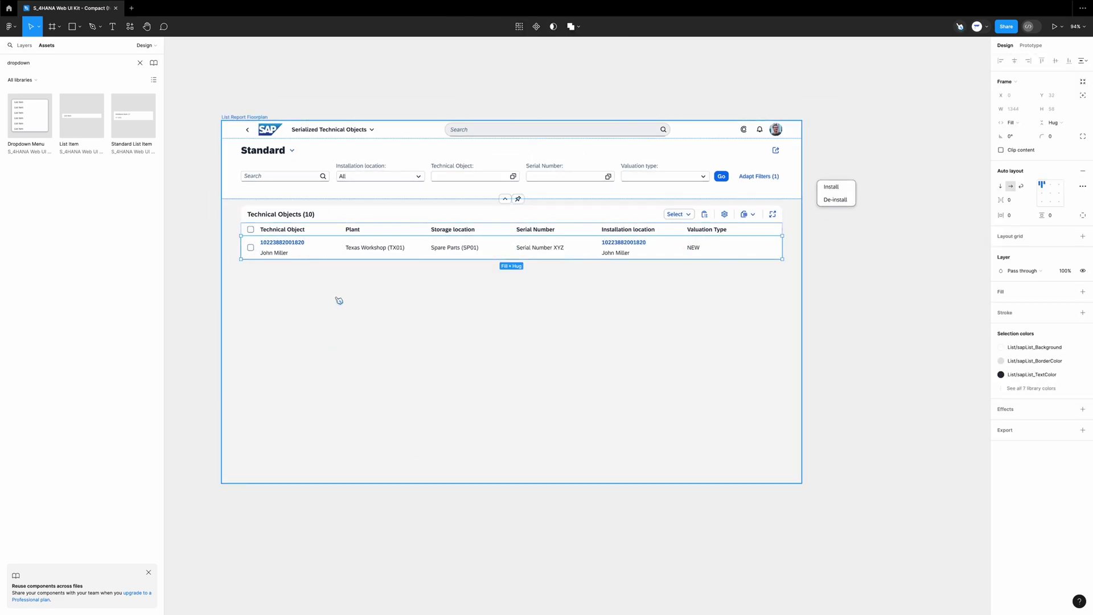
key("ctrl+d")
key("ctrl+d")
key("ctrl+d")
key("ctrl+d")
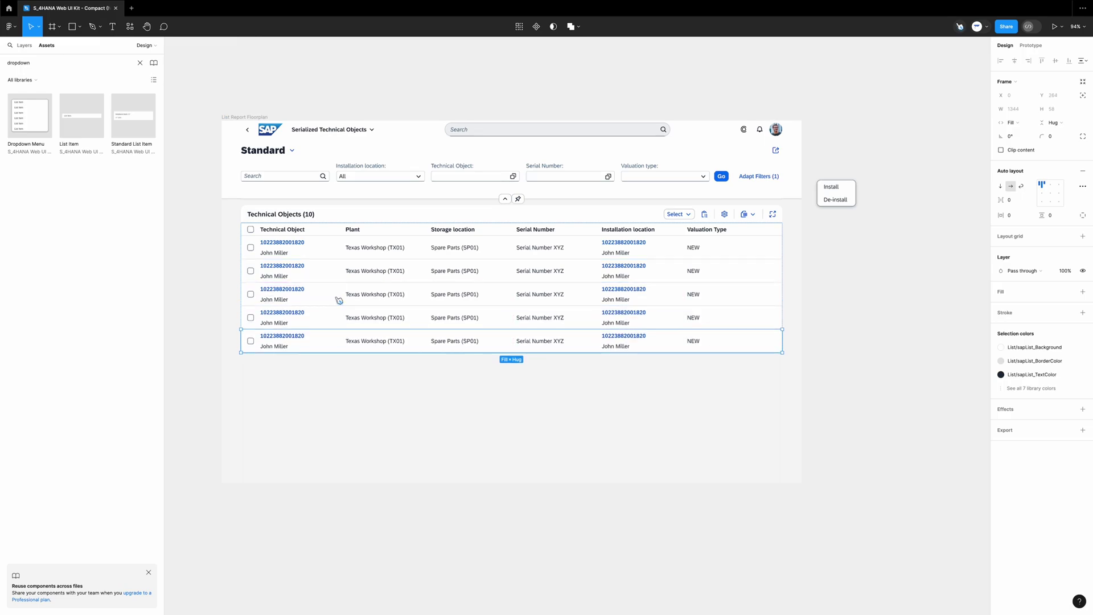
key("ctrl+d")
key("ctrl+d")
key("ctrl+d")
key("ctrl+d")
key("ctrl+d")
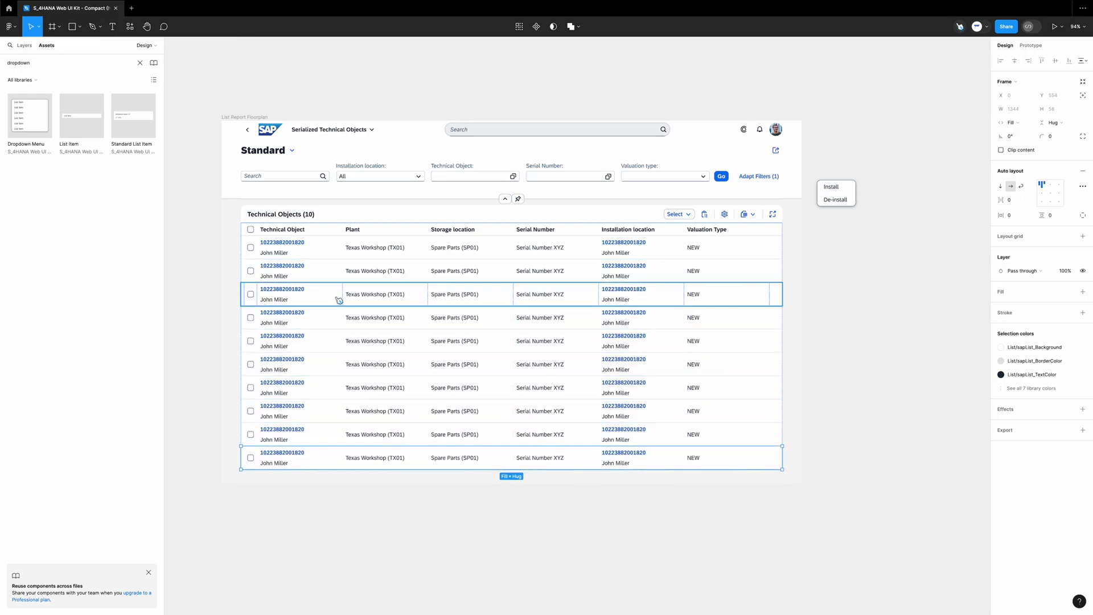
left_click(825, 297)
scroll(444, 273, "up", 3)
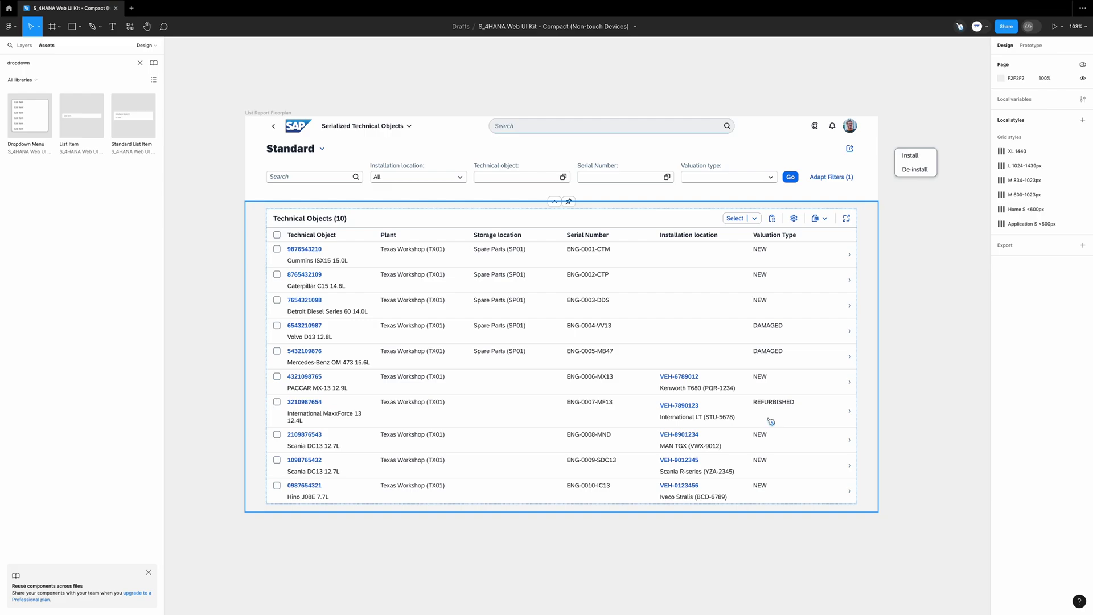
scroll(770, 420, "right", 3)
scroll(769, 420, "up", 1)
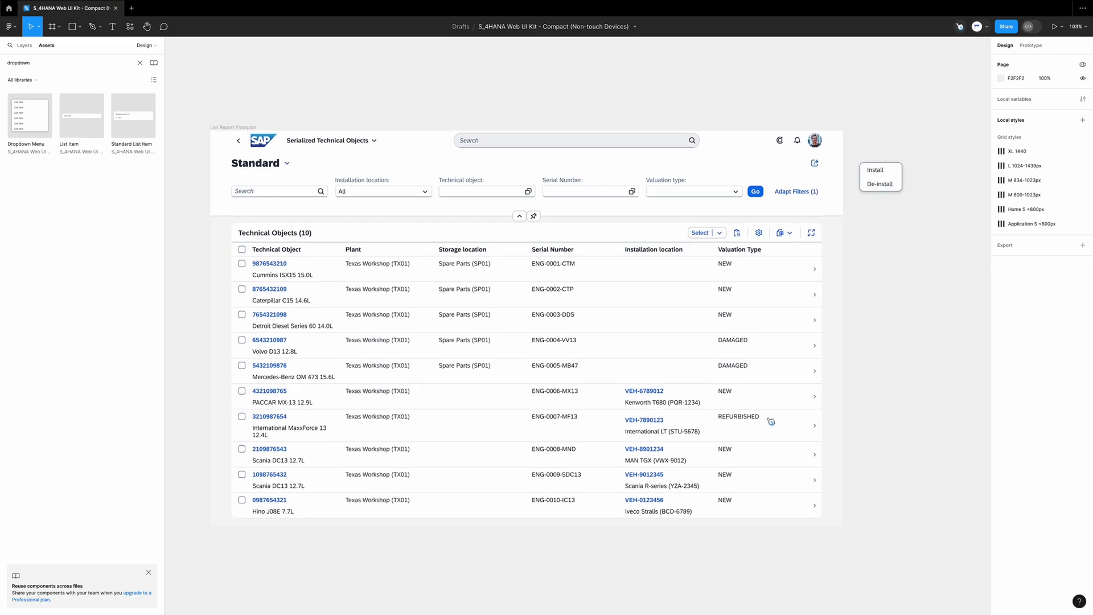
left_click(88, 62)
- Place a Dialog component on the canvas and detach it from its component
type("dialog")
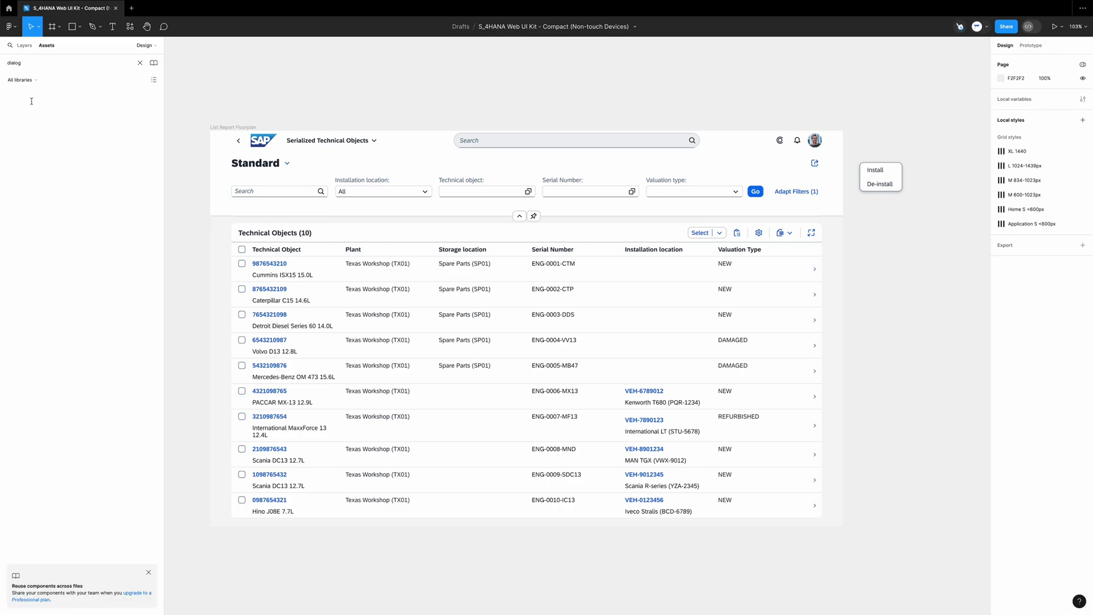
left_click_drag(29, 116, 917, 276)
scroll(916, 277, "right", 10)
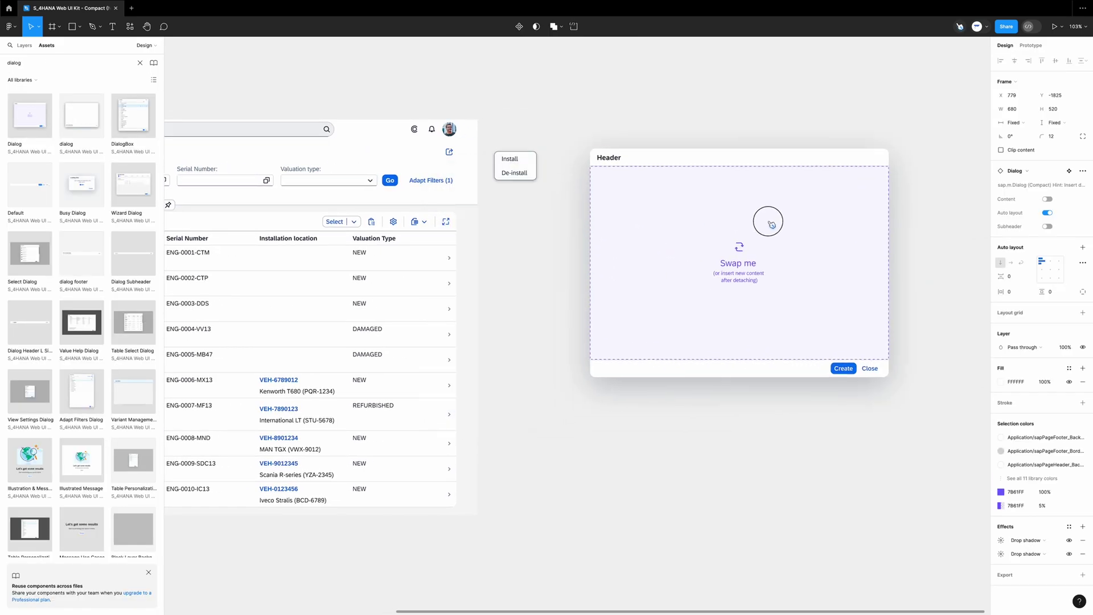
right_click(557, 184)
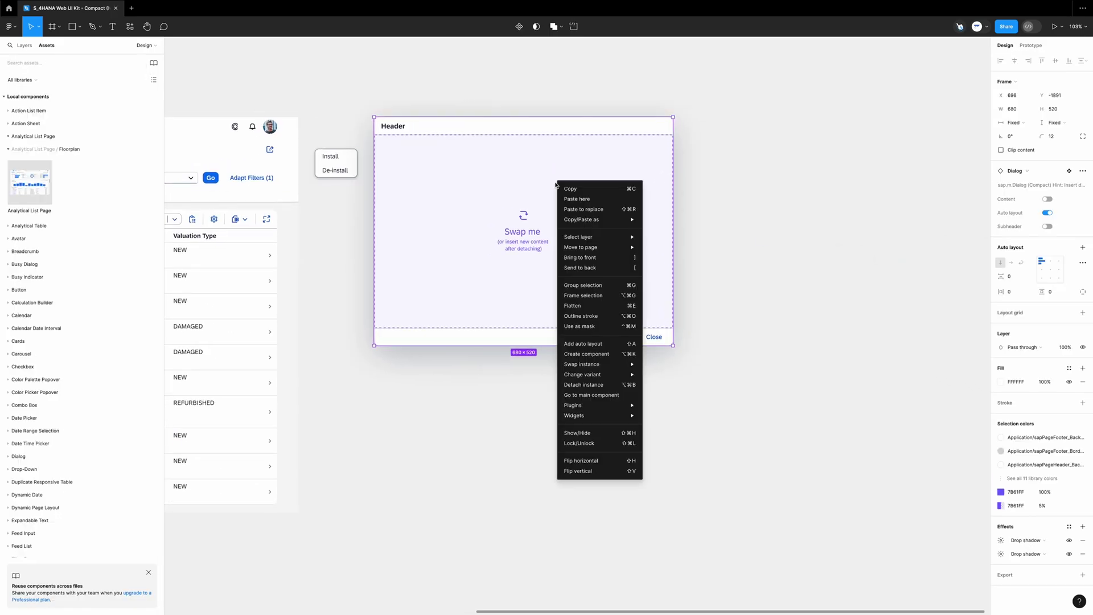
left_click(587, 385)
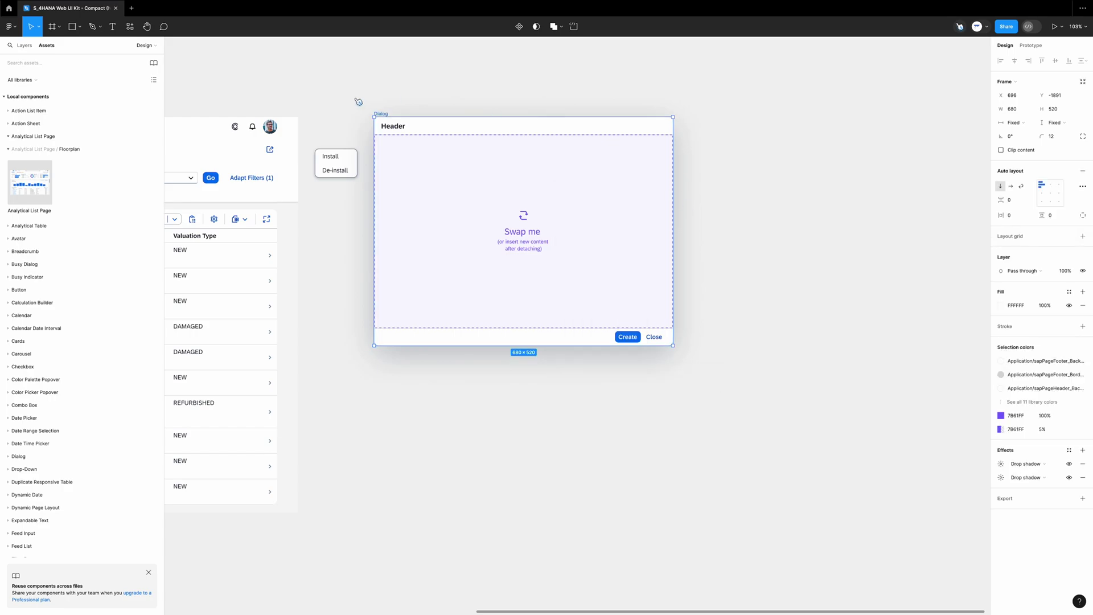
- Detach the dialog's Placeholder Content layer into an editable frame
left_click(24, 46)
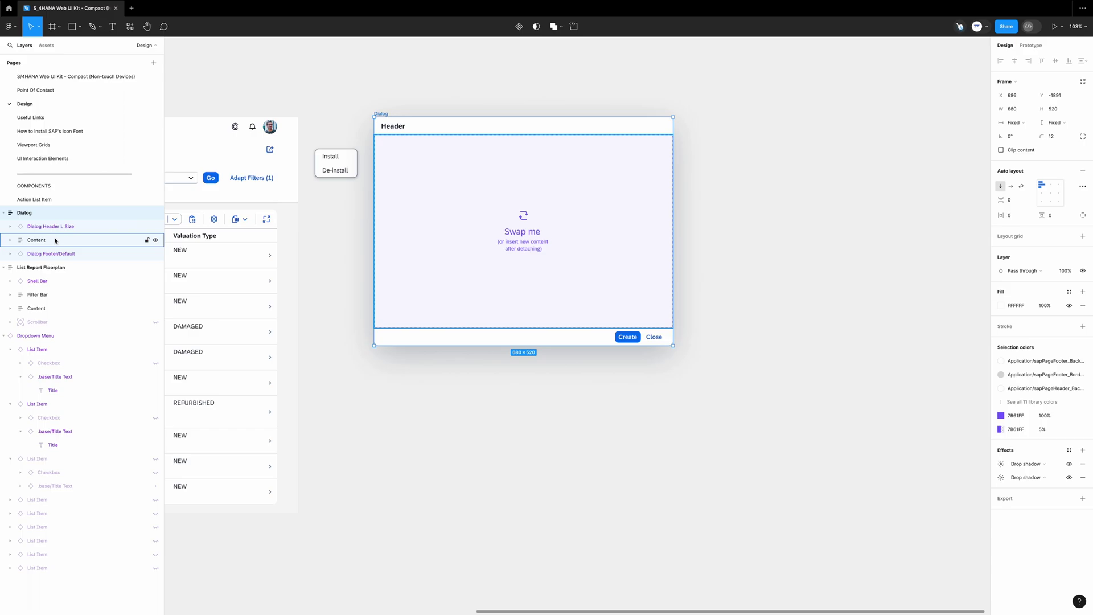
left_click(11, 239)
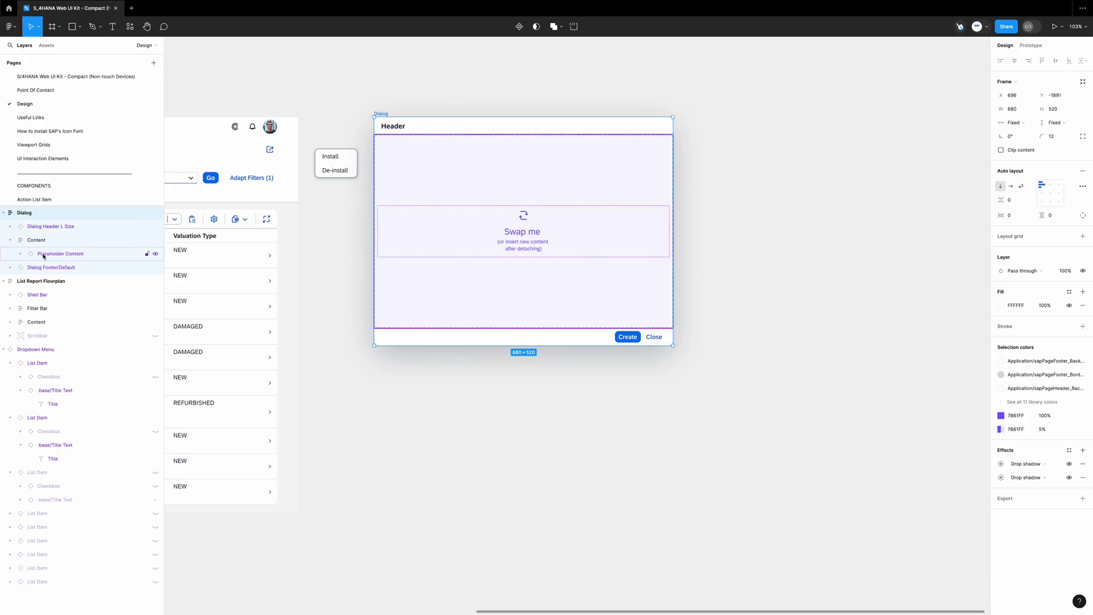
left_click(43, 254)
right_click(43, 254)
left_click(86, 437)
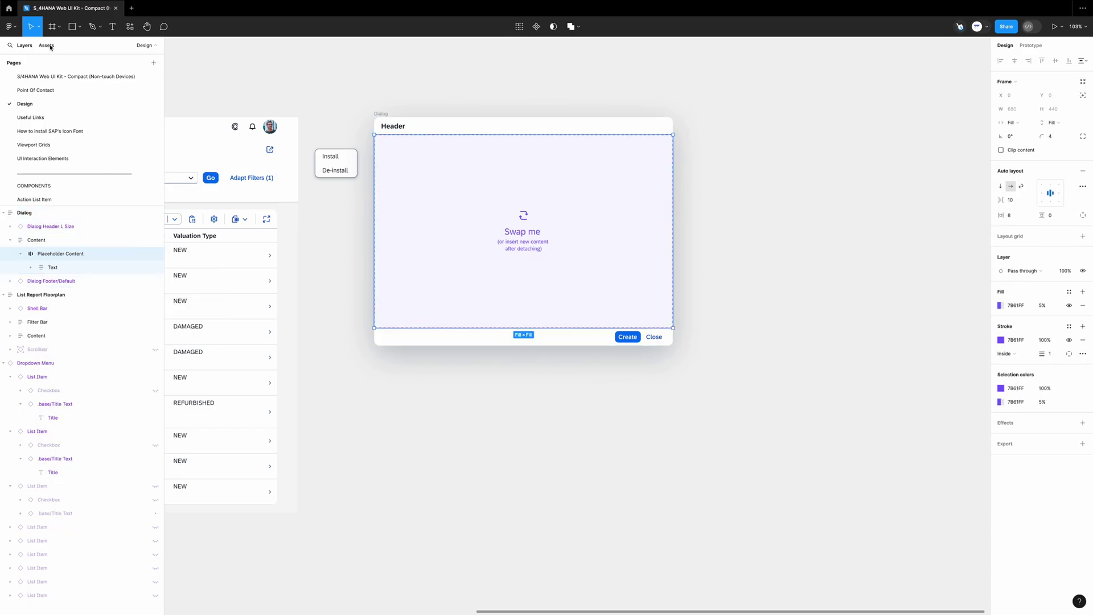
- Search the assets for 'input field' and drag an Input Field into the dialog content
left_click(47, 45)
type("inp")
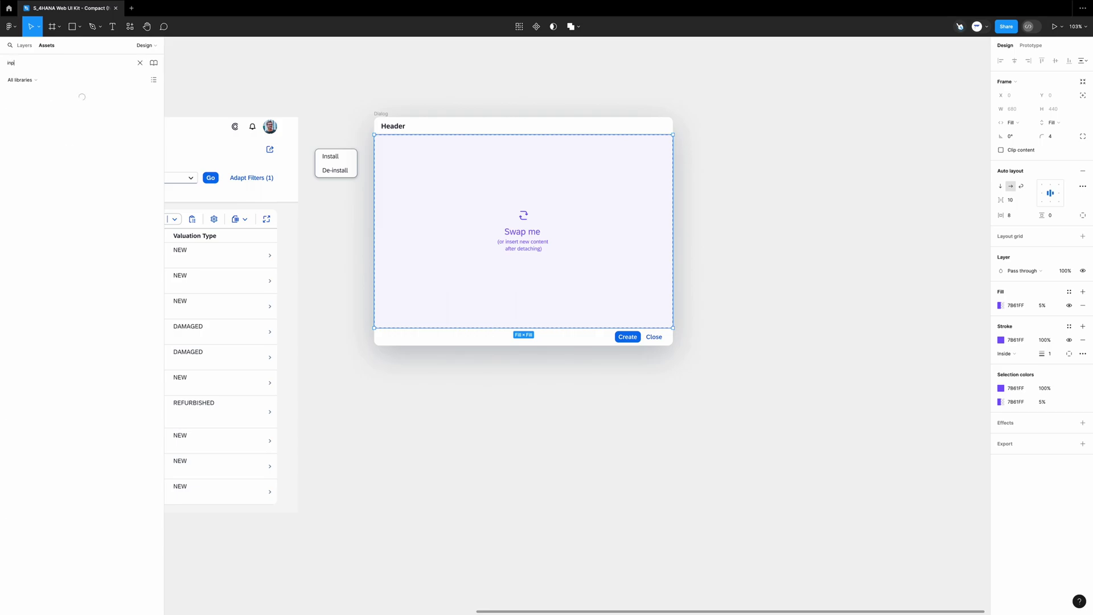
type("ut field")
left_click_drag(26, 112, 477, 219)
- Align the placeholder content top-left and delete the Swap me icon and text
left_click(61, 255)
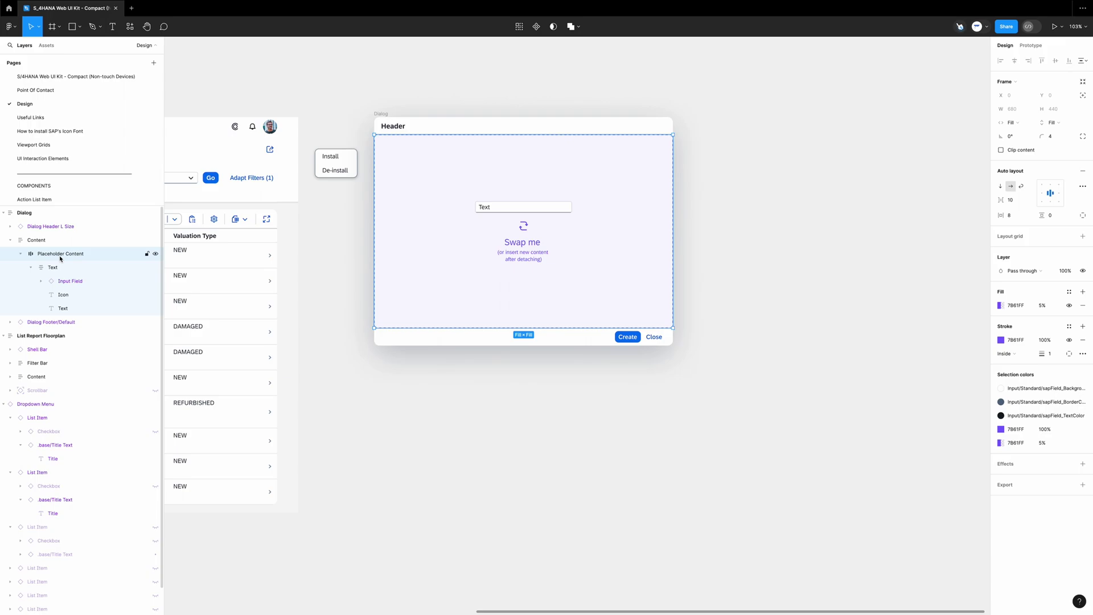
left_click(1040, 188)
key("Return")
left_click(1042, 185)
key("shift+Return")
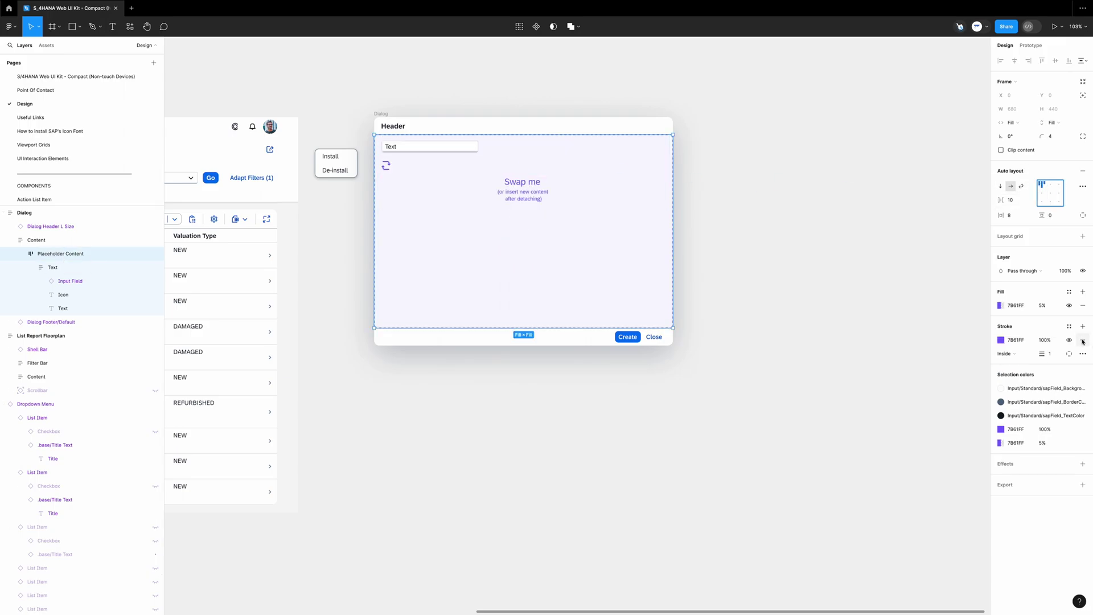
left_click(65, 295)
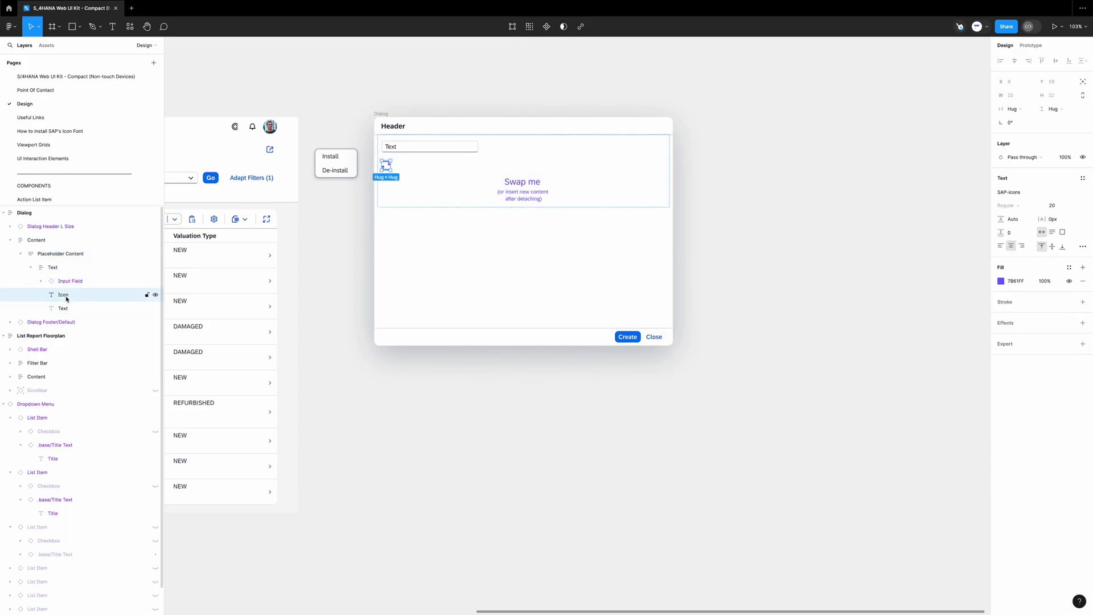
key("Delete")
- Enable the Input Field's value-help button and a vertical label above the input
left_click(445, 147)
left_click(459, 144)
left_click(1048, 200)
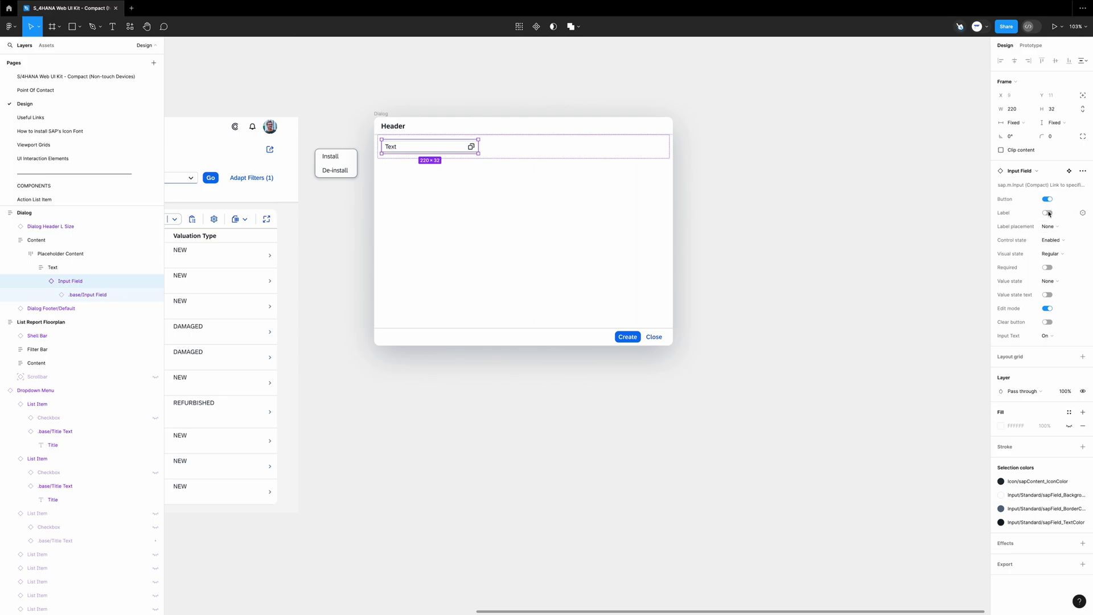
left_click(1048, 213)
left_click(1071, 234)
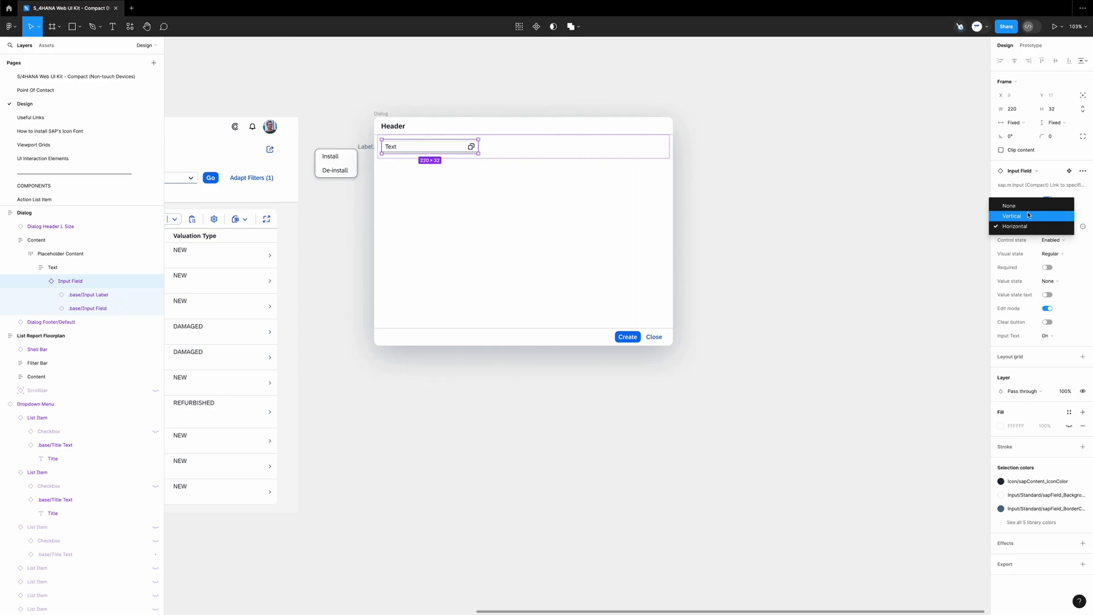
left_click(1053, 227)
scroll(464, 122, "up", 5)
- Retitle the dialog header to 'Install Technical Object'
left_click(465, 122)
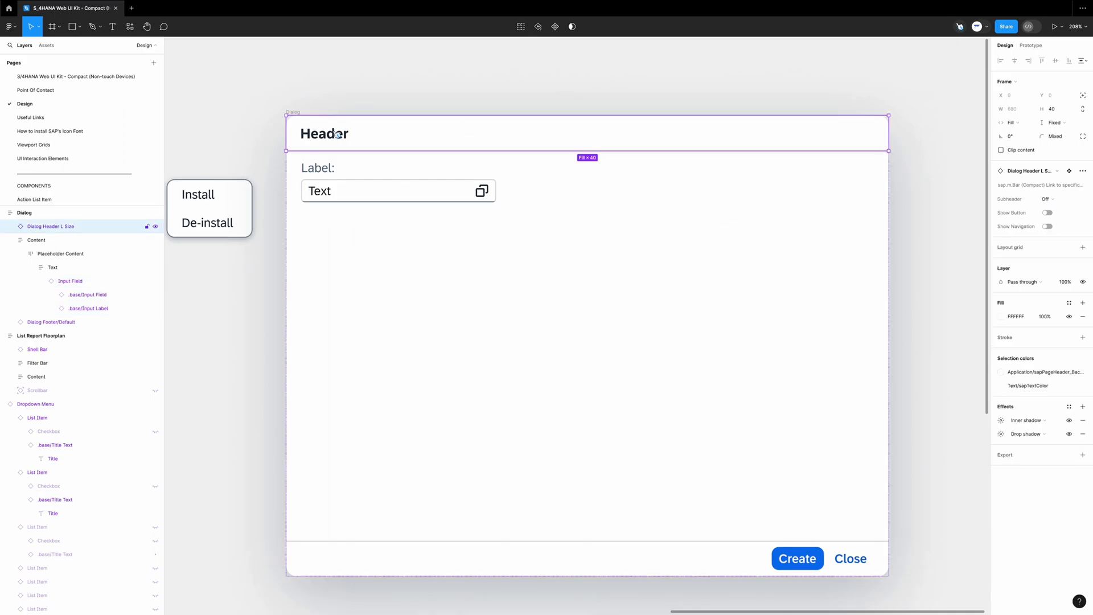
double_click(465, 122)
key("BackSpace")
type("Install Technical Object")
- Label the field 'Work Center:' with value Mechanics (PM-MECH) and mark it required
scroll(344, 142, "up", 1)
double_click(318, 167)
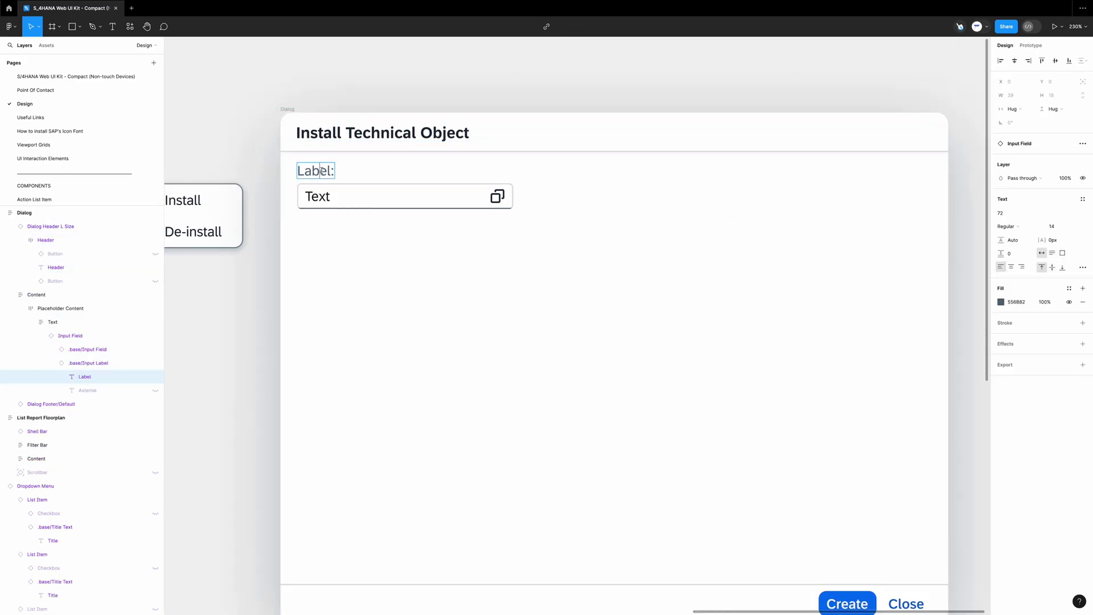
type("Work Center:")
double_click(324, 196)
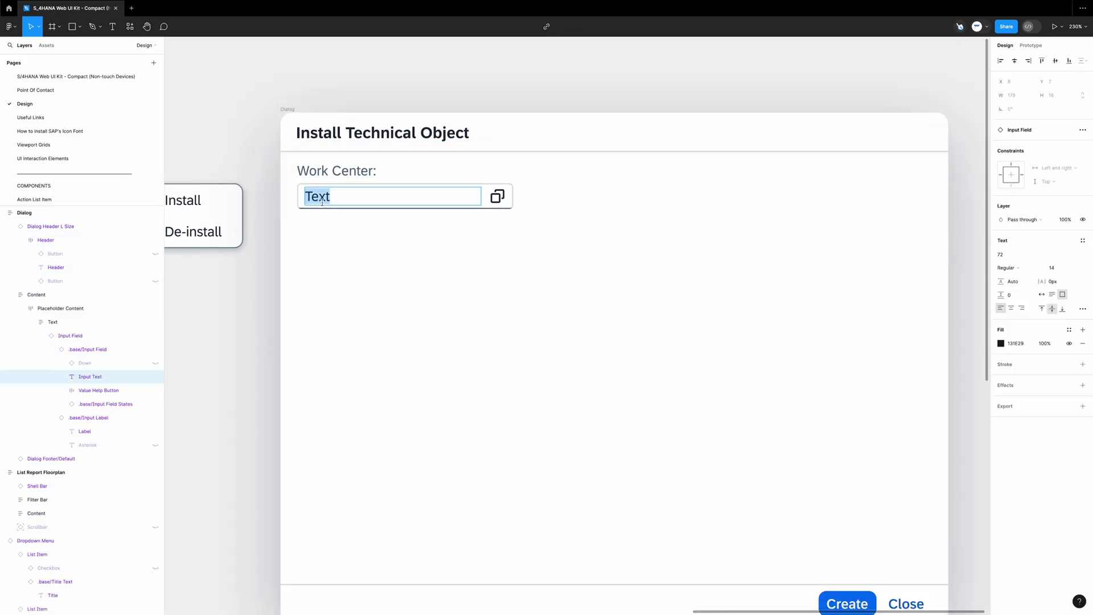
type("Mechanics (PM-MECH)")
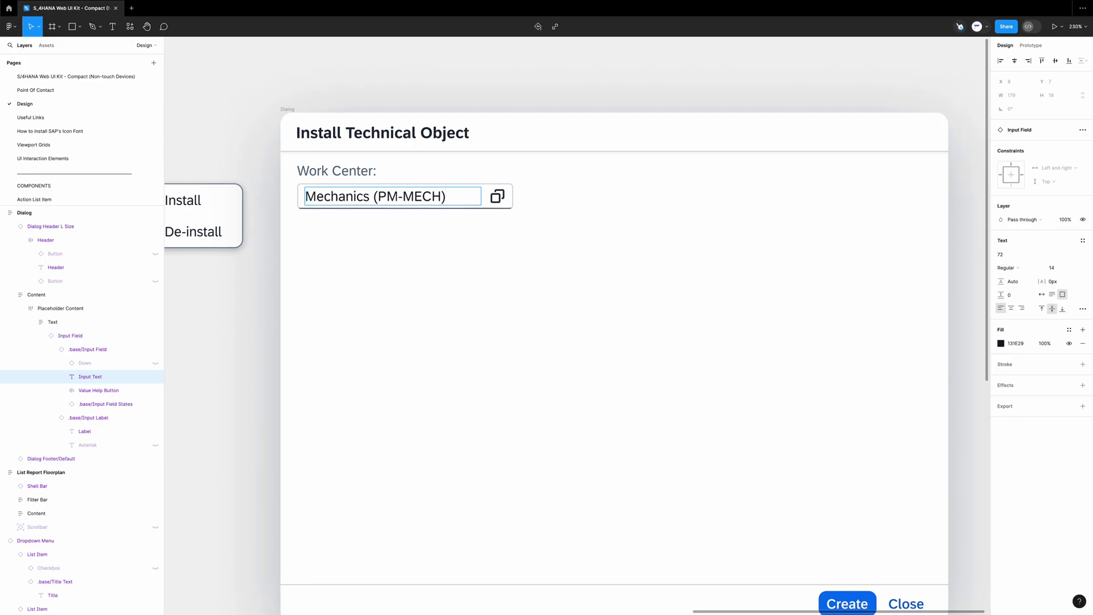
left_click(334, 202)
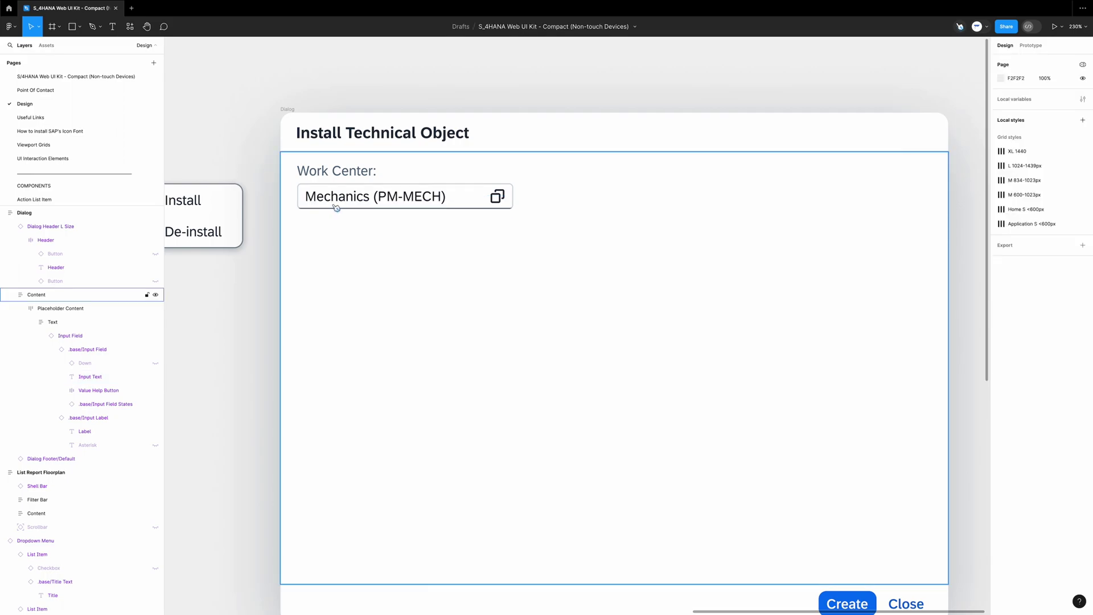
double_click(326, 194)
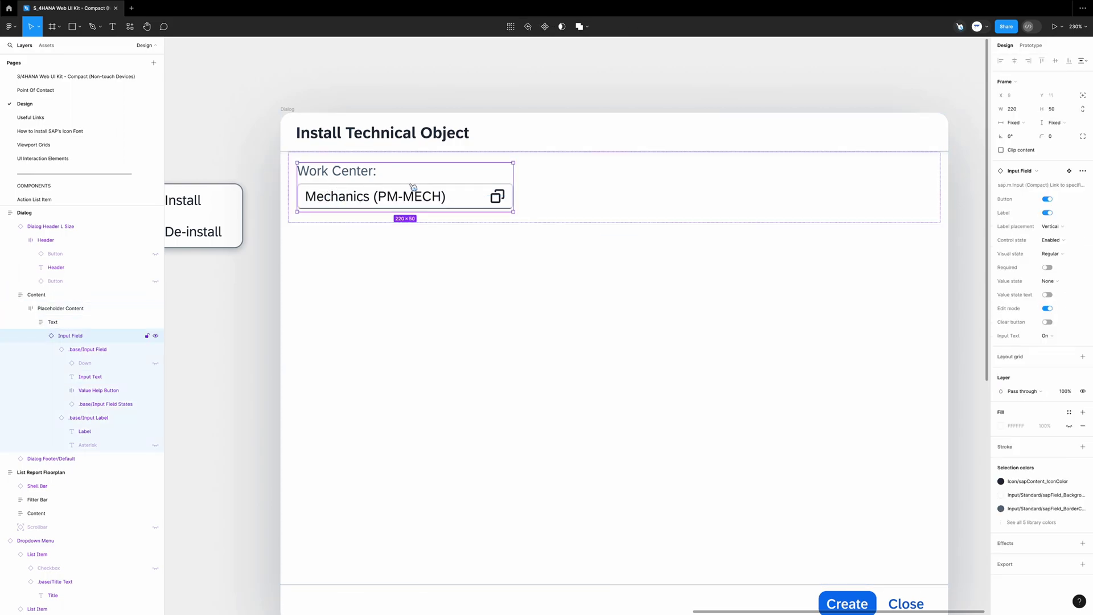
left_click(1047, 267)
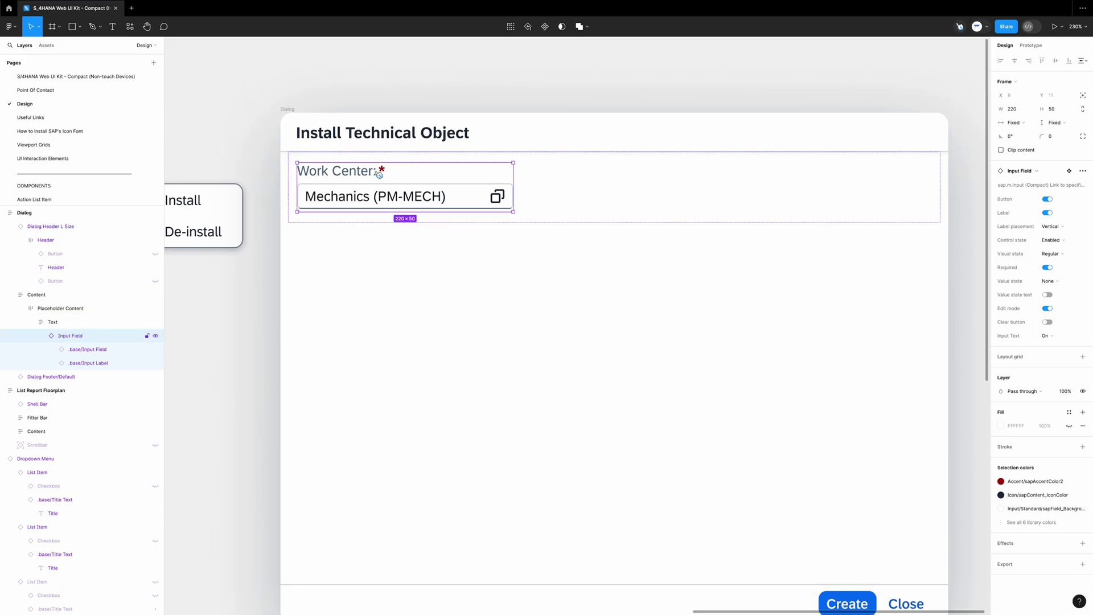
- Duplicate the Work Center field and stack both fields vertically in auto layout
key("ctrl+d")
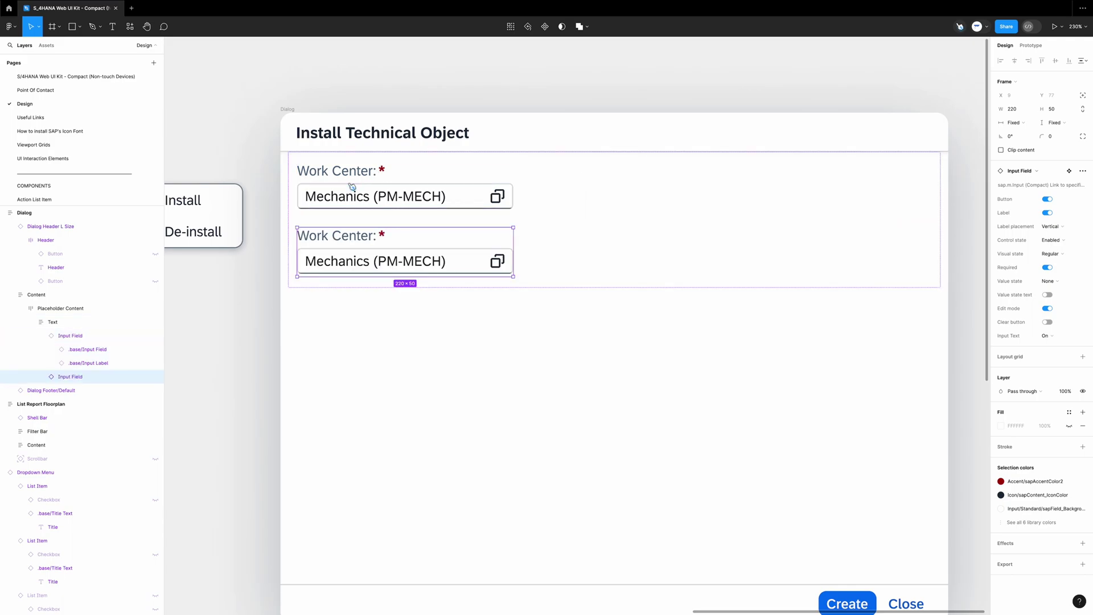
key("shift+Return")
left_click(1013, 188)
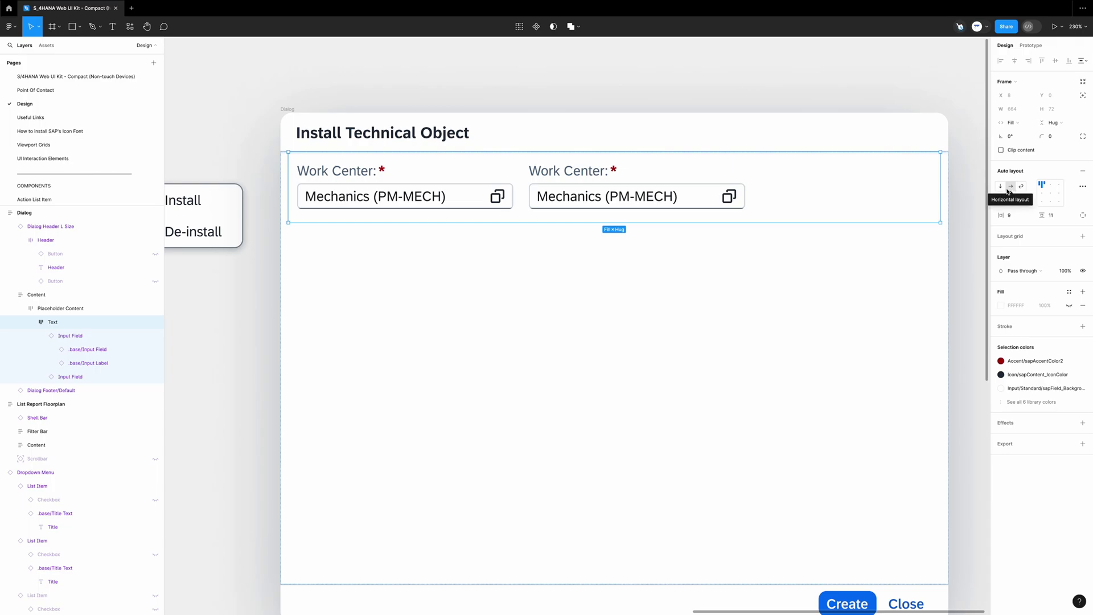
left_click(1000, 190)
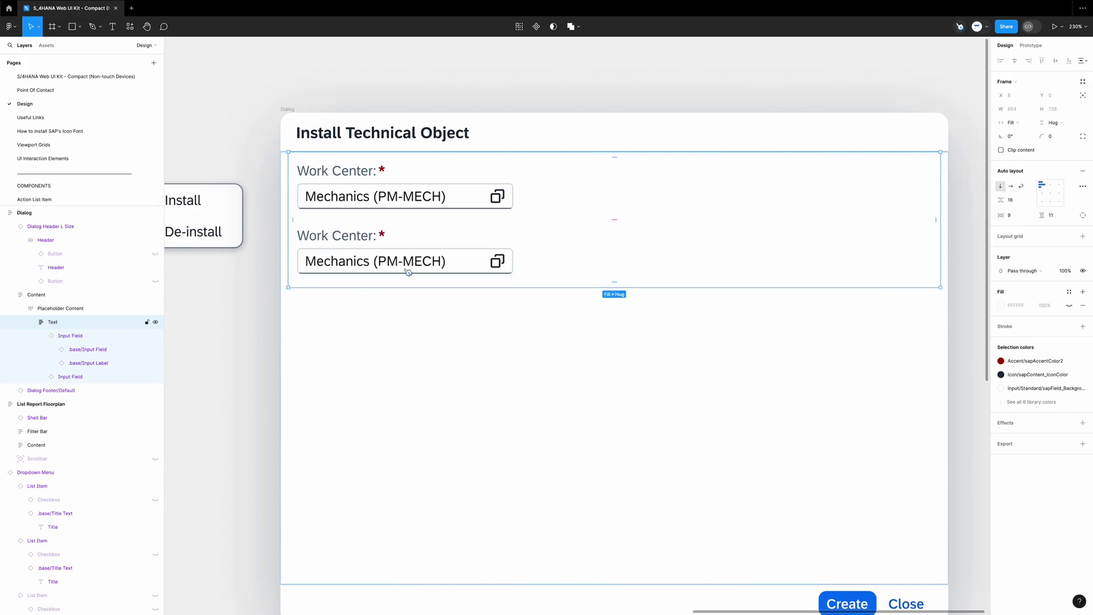
- Relabel the copy 'Person responsible:' and give it a sample user name as its value
double_click(334, 235)
type("Person responsible:")
double_click(374, 261)
type("SAPdude (26)")
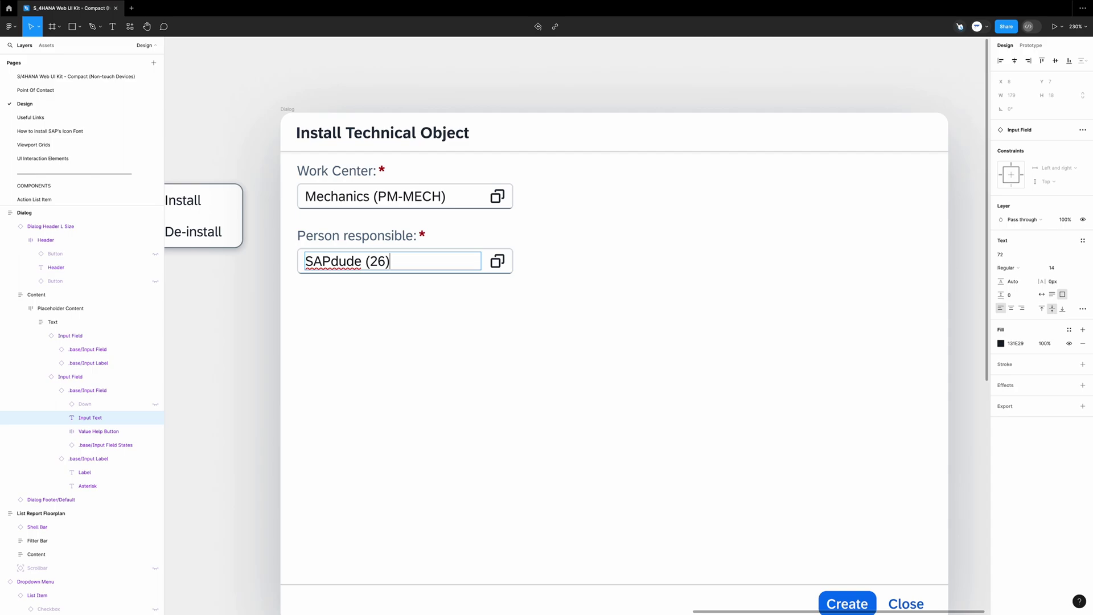
left_click(266, 290)
- Place a Step Input component below the Person responsible field
scroll(267, 289, "down", 2)
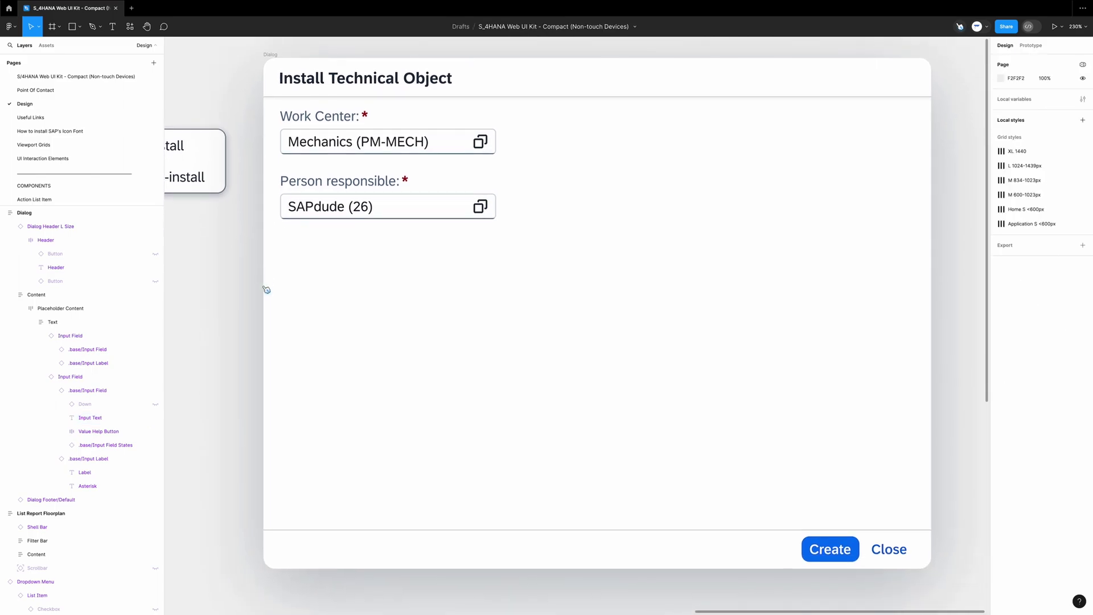
left_click(46, 45)
type("step input")
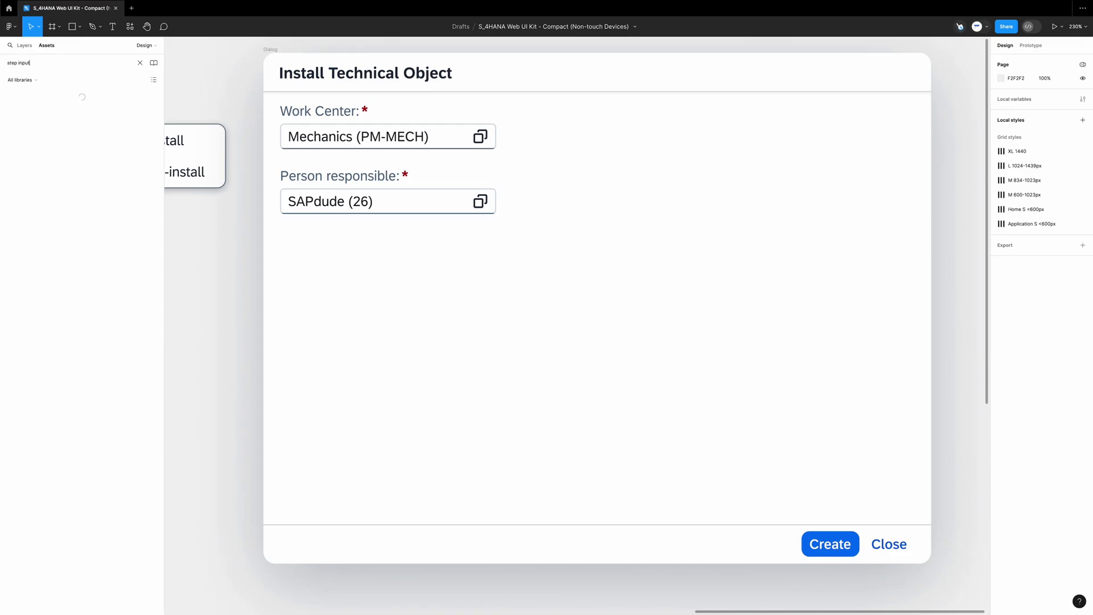
left_click_drag(29, 115, 276, 261)
left_click(255, 257)
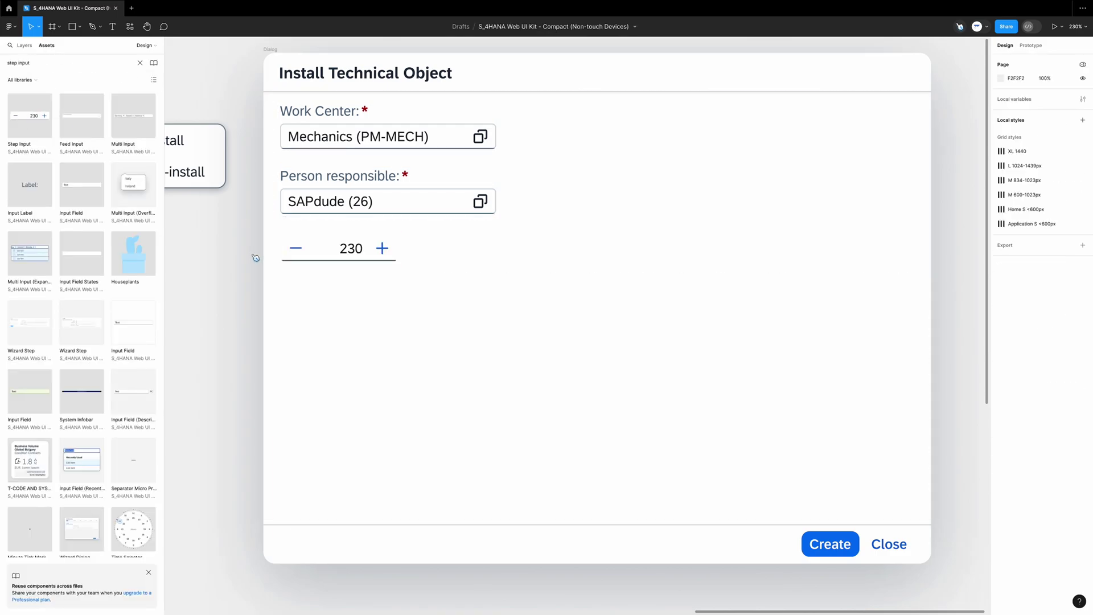
- Add an Input Label reading 'Time spent:' above the step input
triple_click(32, 62)
type("input")
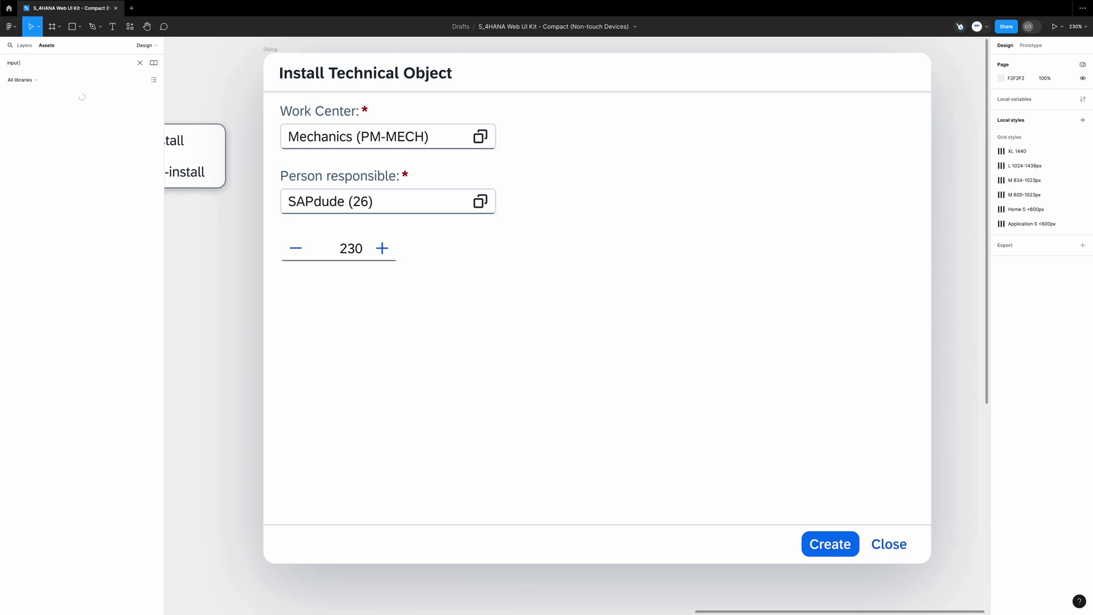
left_click_drag(30, 115, 313, 240)
double_click(313, 241)
type("Time spent:")
key("Escape")
- Duplicate the label, change it to 'MIN' and move it below the 230 step input
key("ctrl+d")
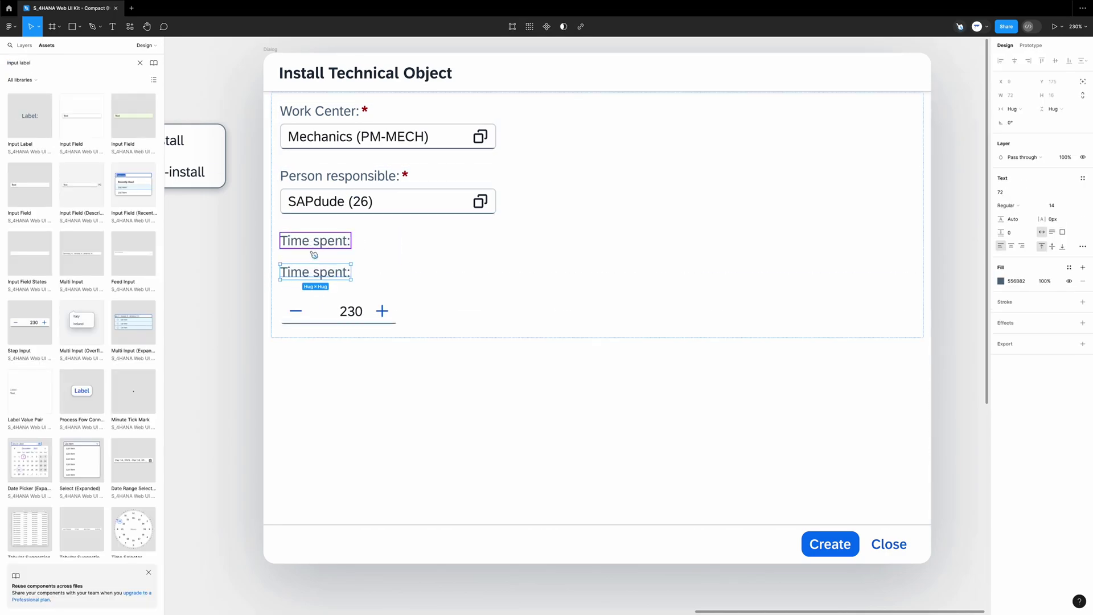
double_click(305, 271)
type("MIN")
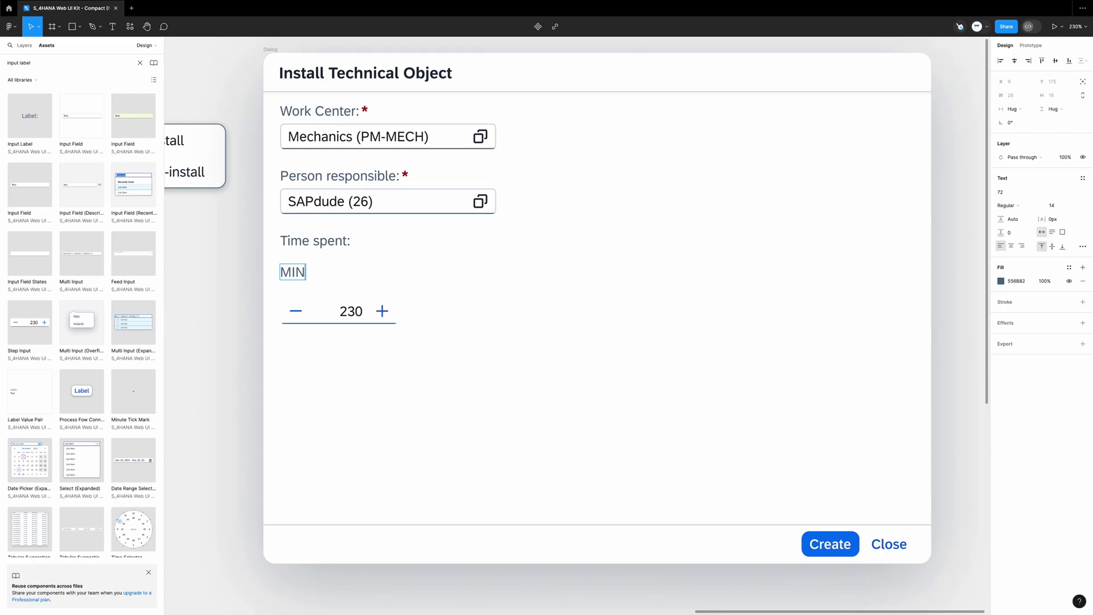
key("Escape")
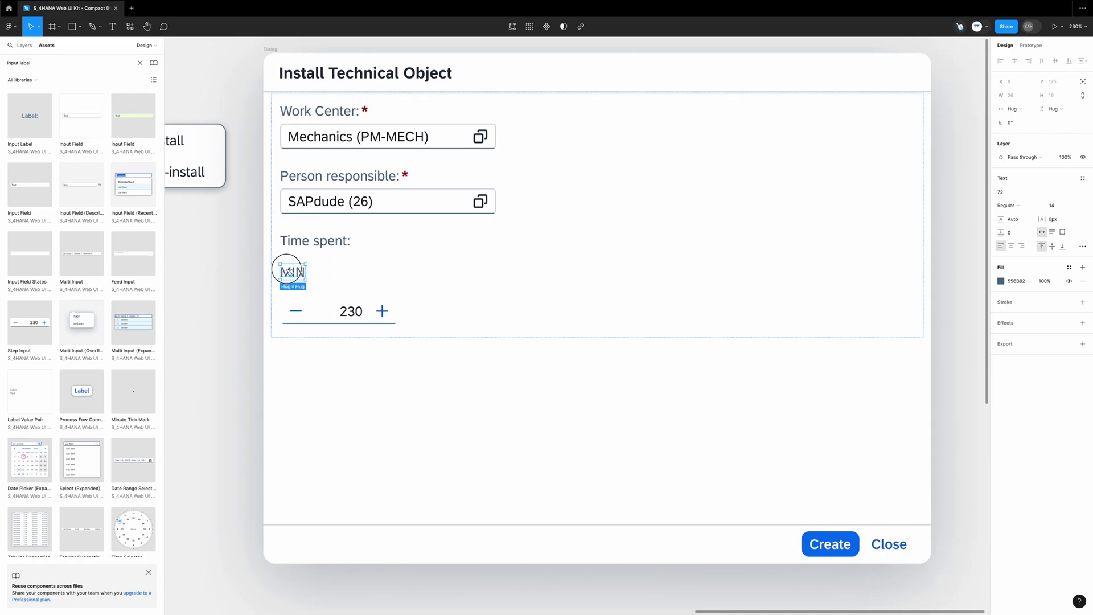
left_click_drag(289, 273, 293, 330)
- Wrap the step input and MIN in horizontal auto layout, vertically centred
left_click(323, 284)
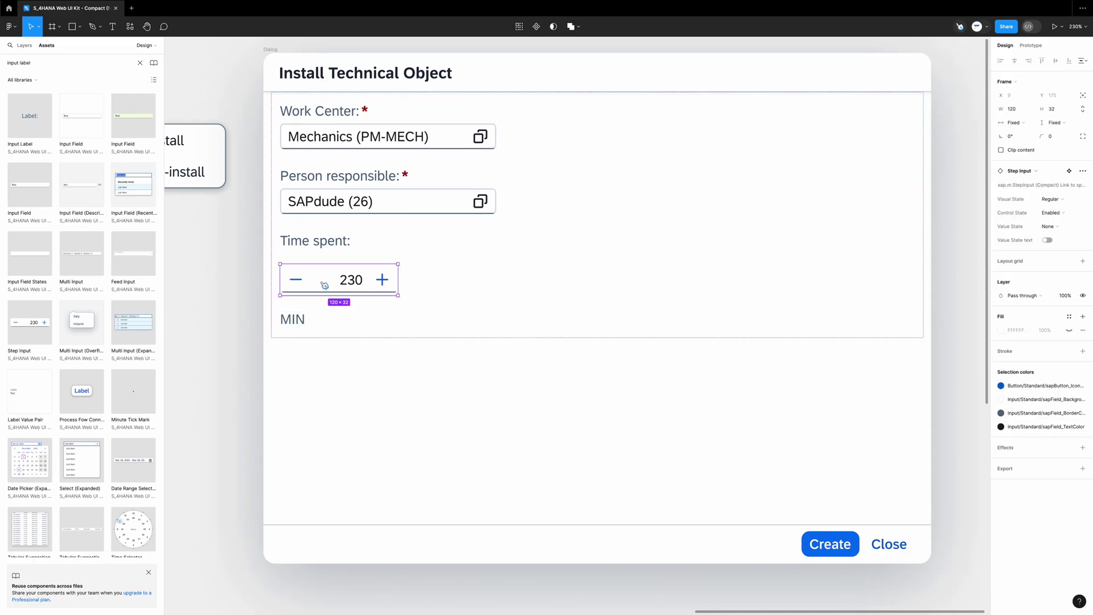
left_click(301, 319, "shift")
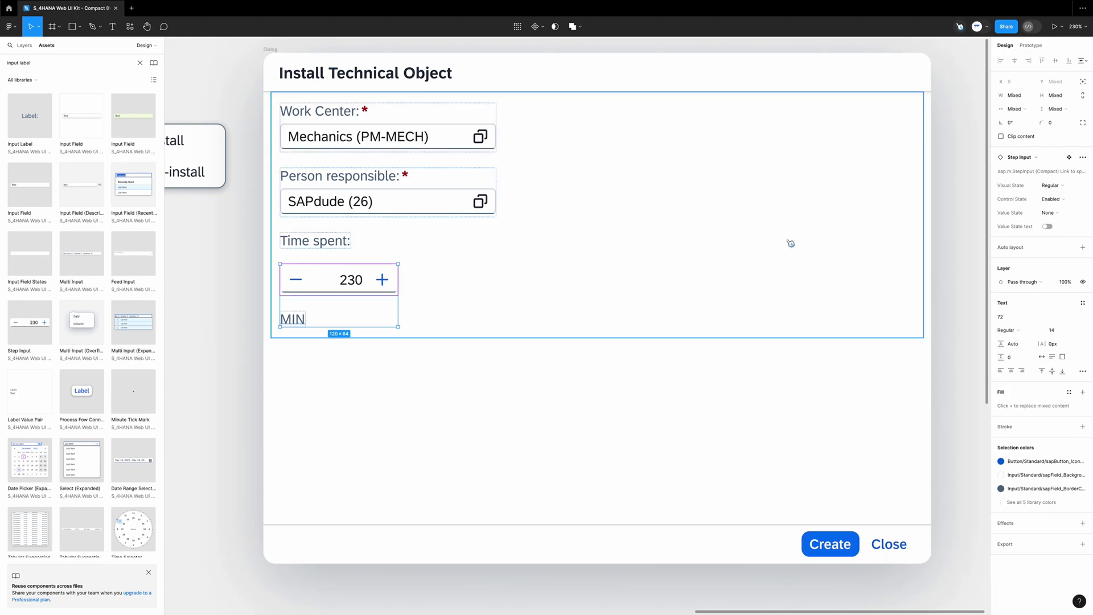
left_click(1083, 247)
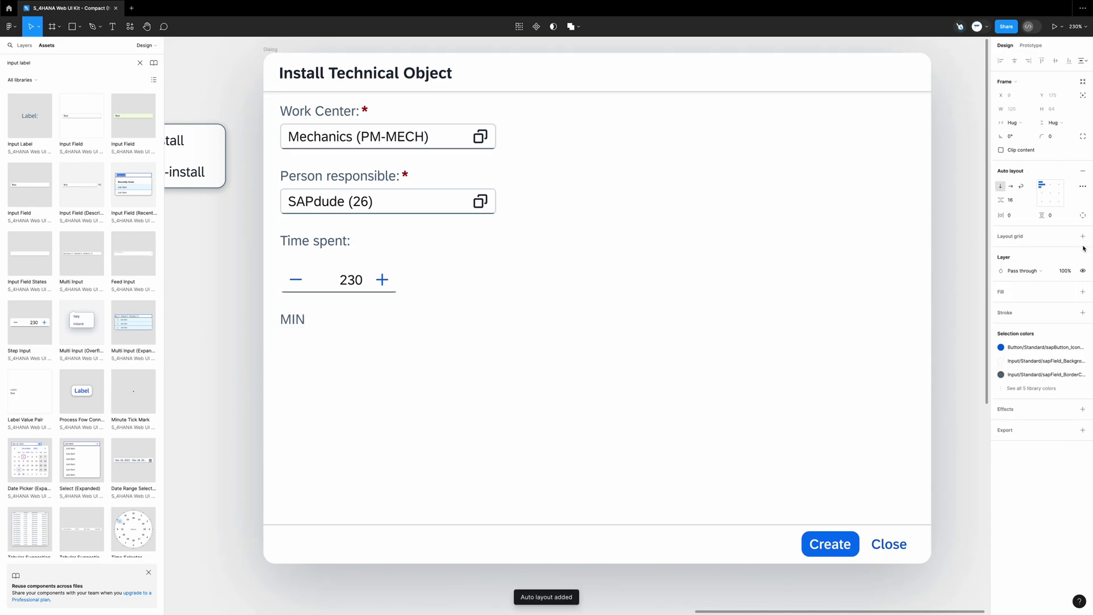
left_click(1013, 187)
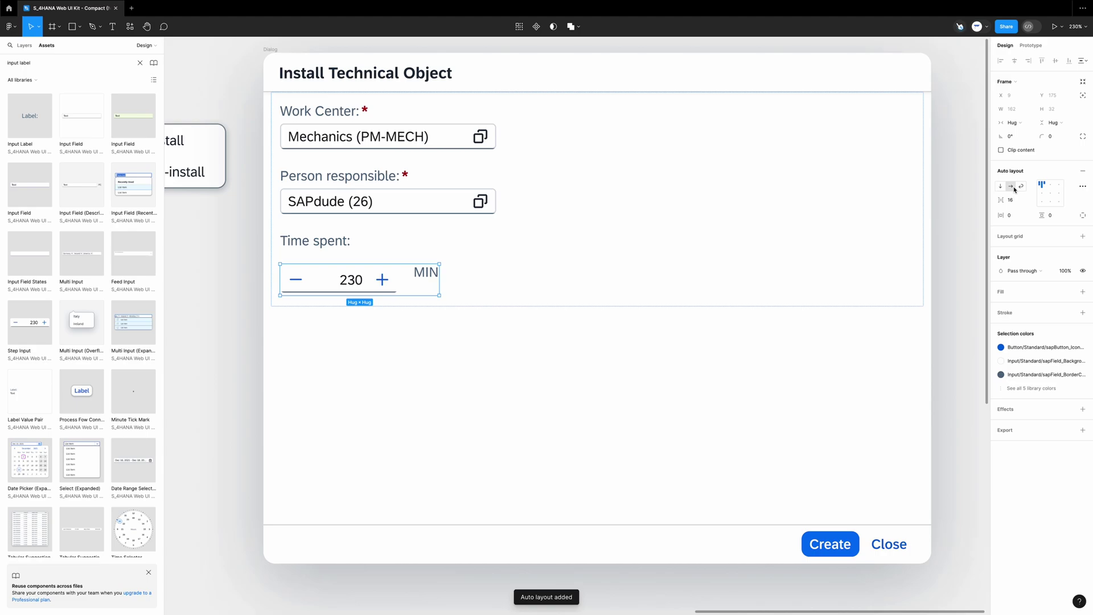
left_click(1044, 196)
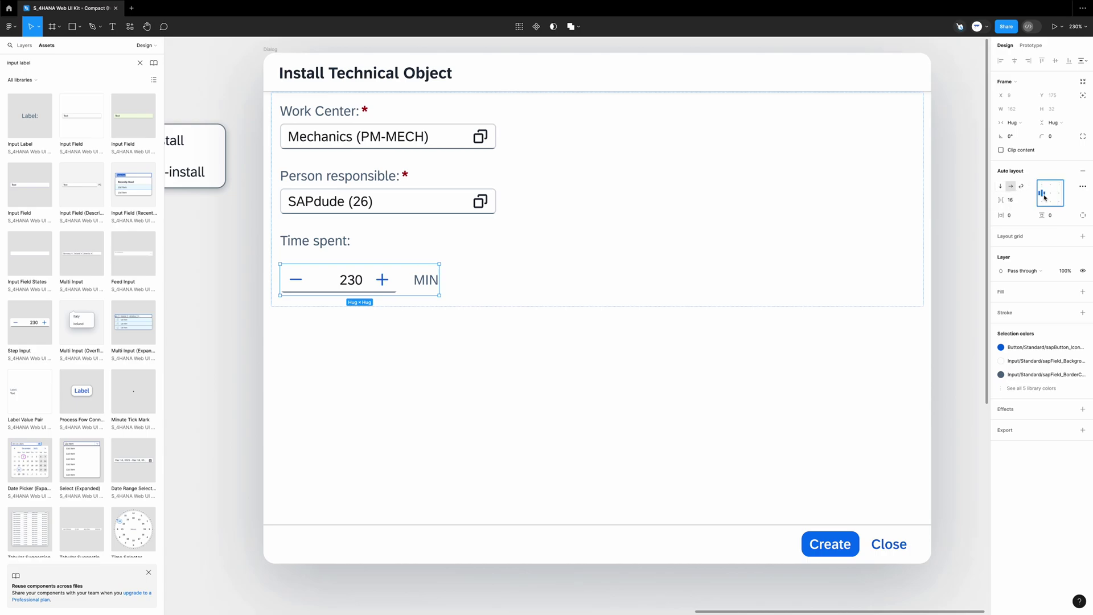
- Wrap the Time spent label and step input group in auto layout with 0 gap
left_click(342, 243, "shift")
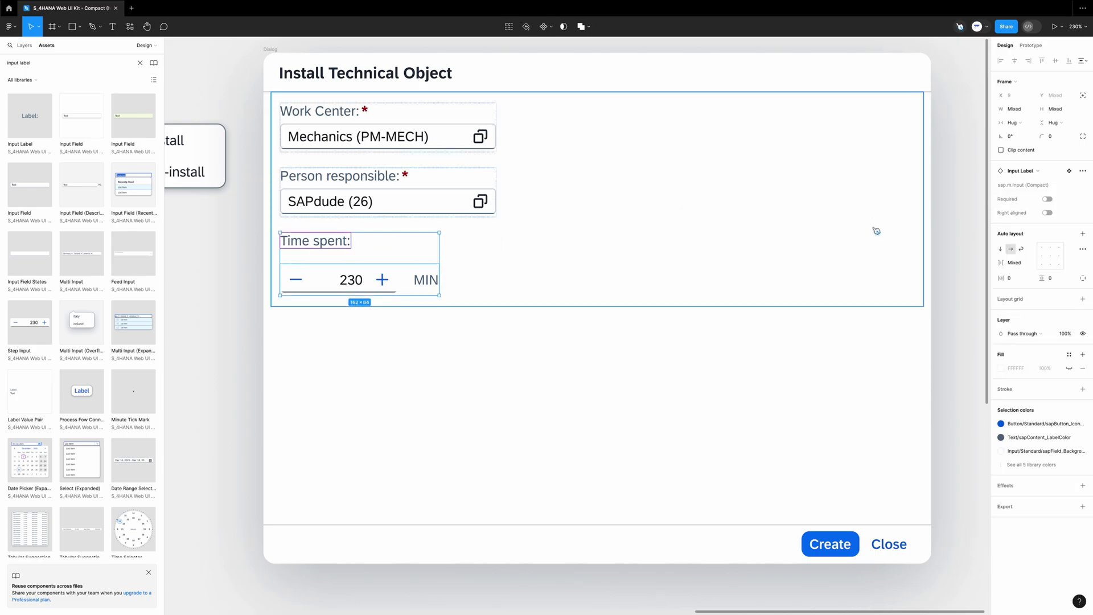
left_click(1083, 234)
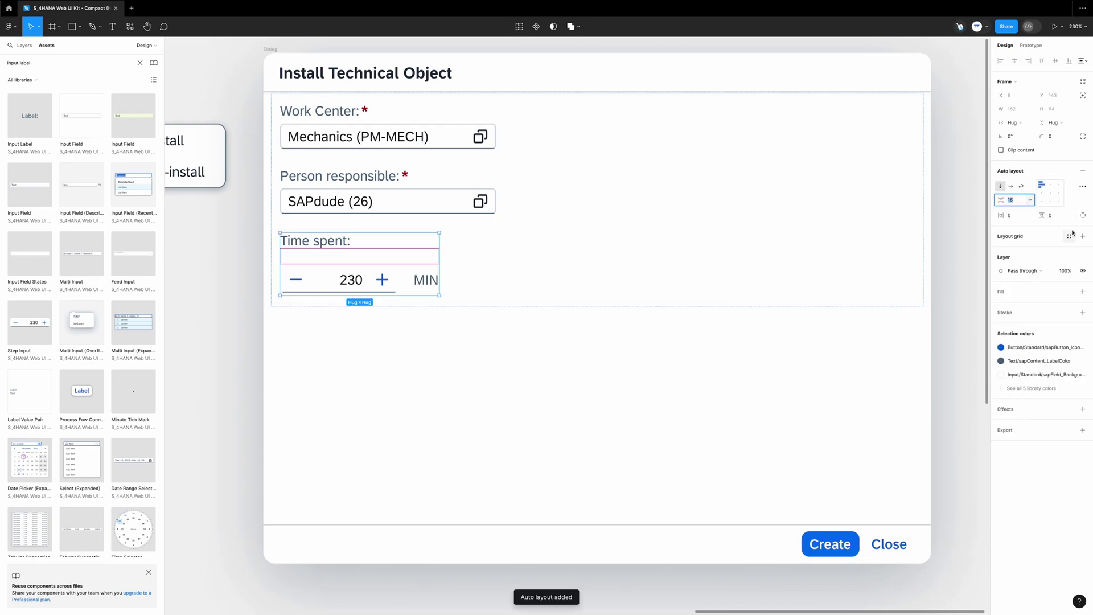
type("0")
key("Return")
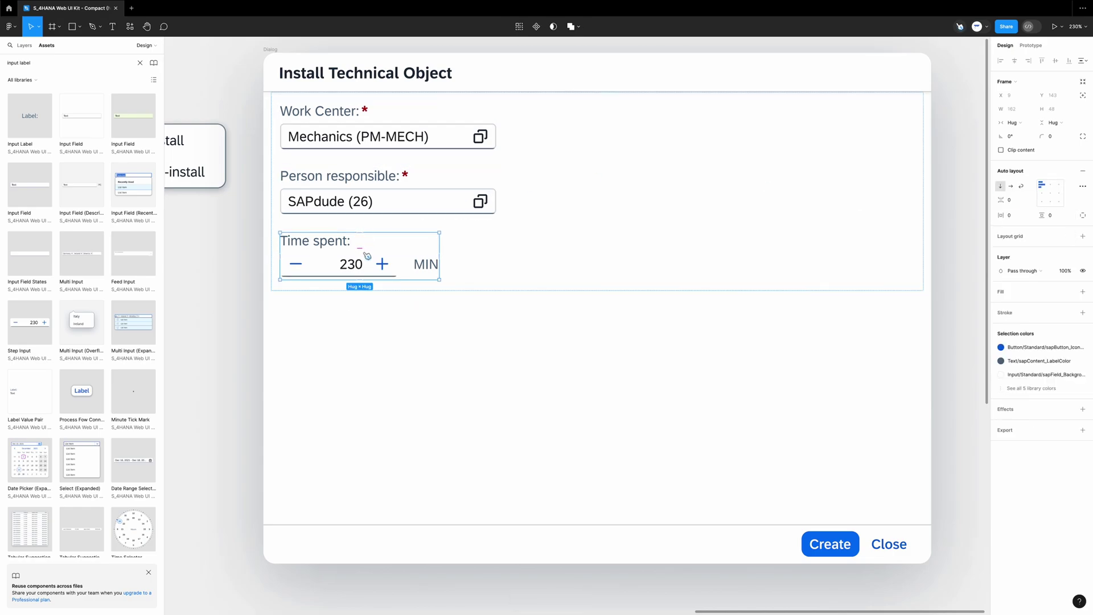
- Duplicate the Work Center field below Time spent and edit its label for Installation location
left_click(239, 261)
left_click(381, 139)
double_click(382, 140)
key("ctrl+d")
left_click_drag(404, 181, 398, 335)
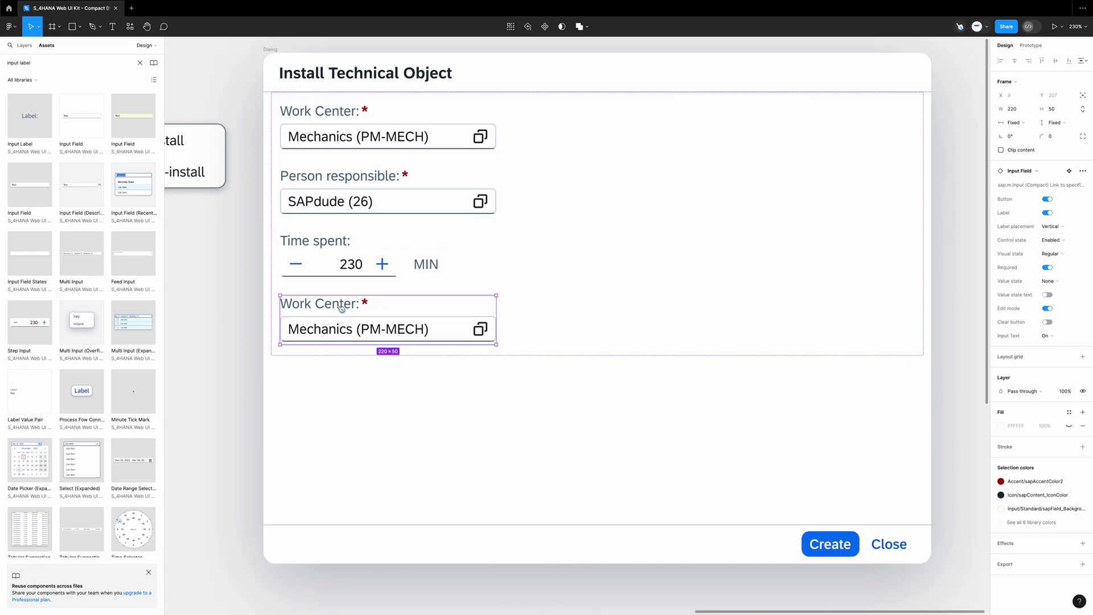
double_click(360, 304)
- Finish the 'Installation location:' label, confirm header/footer Fill container width, and narrow the dialog to 270
type("Installation location:")
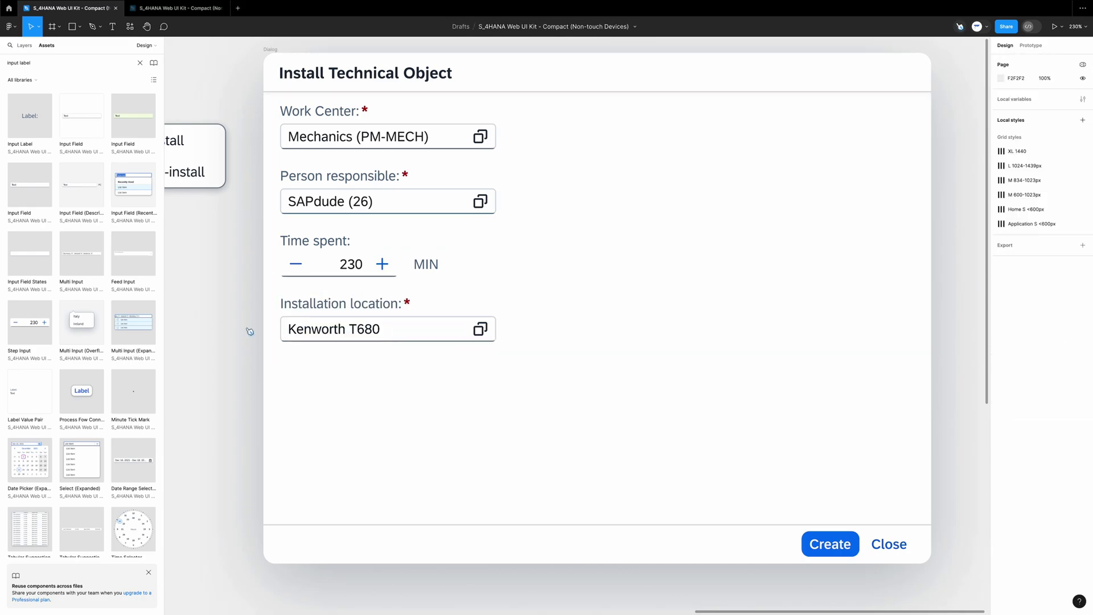
scroll(247, 330, "up", 2)
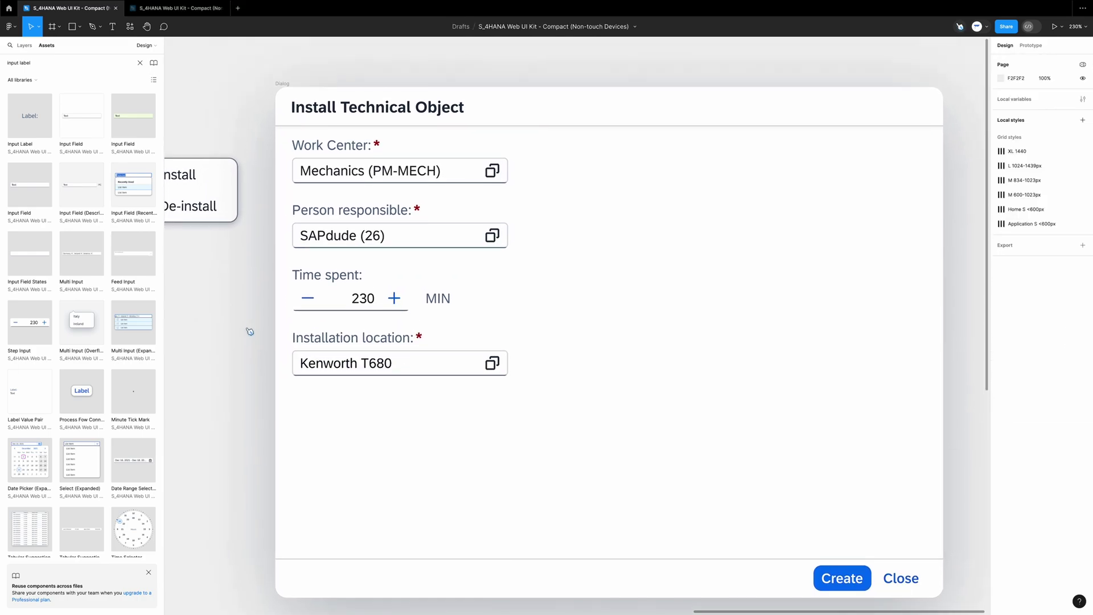
left_click(467, 108)
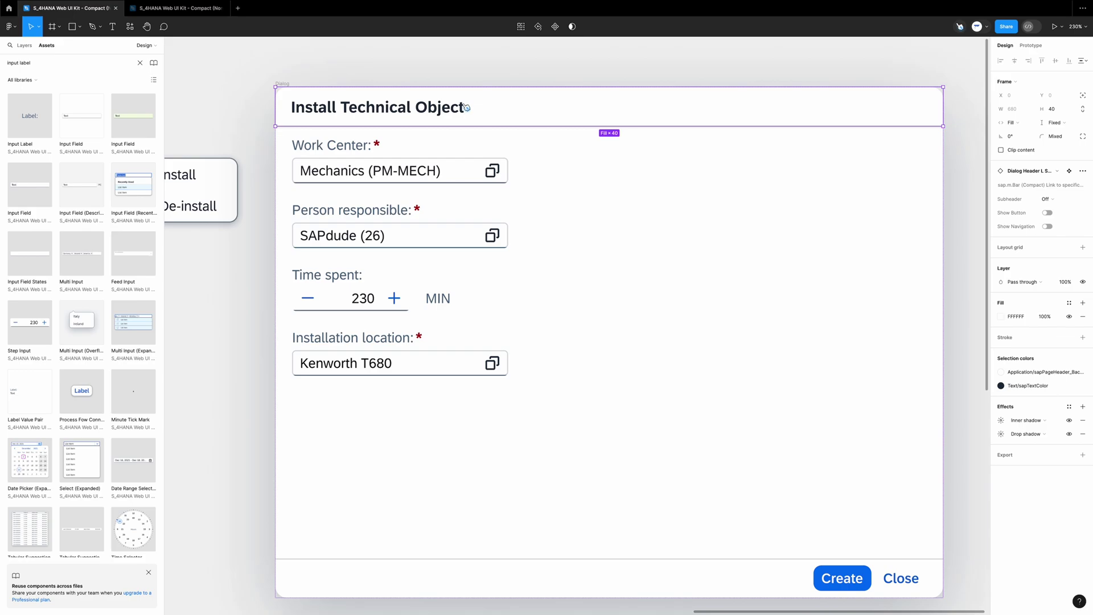
left_click(1024, 125)
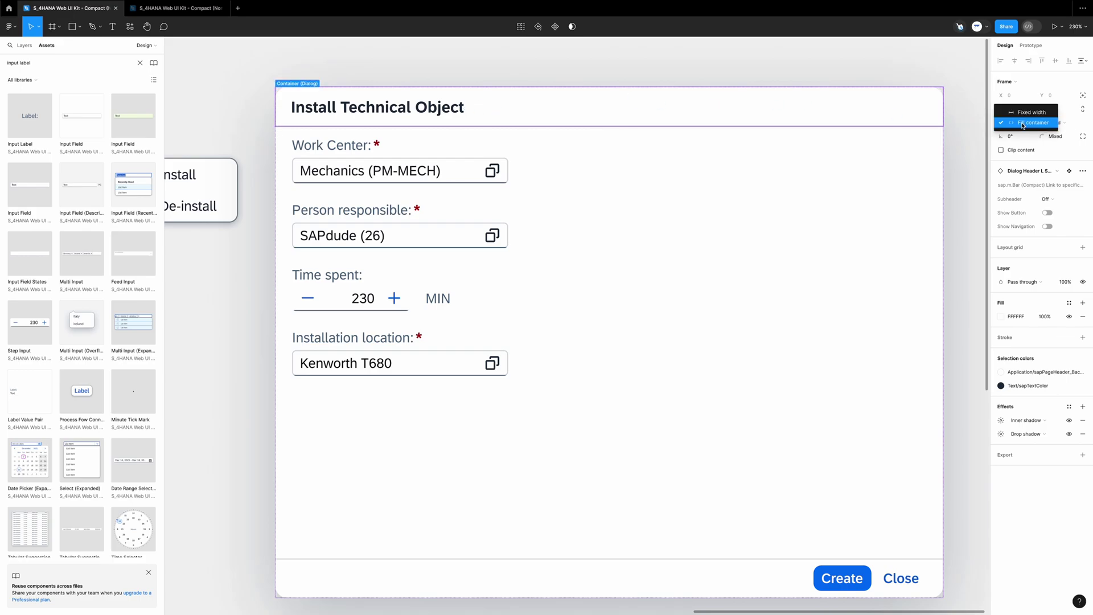
left_click(708, 577)
left_click(1017, 123)
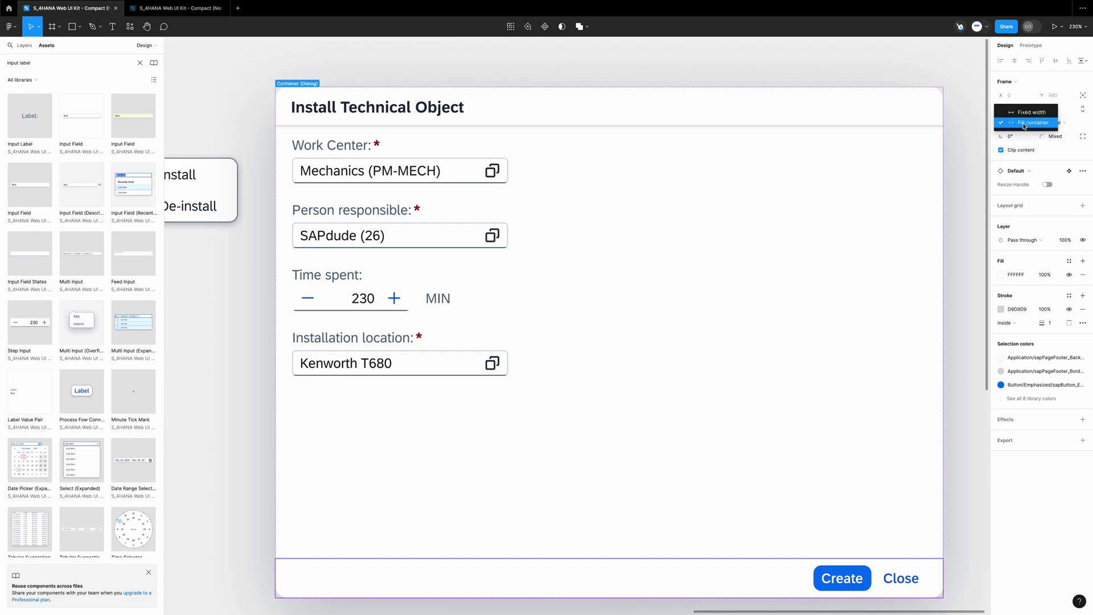
left_click_drag(943, 598, 542, 446)
left_click(657, 449)
- Relabel the Create button 'Install' and rename the frame 'Installation pop up'
double_click(444, 437)
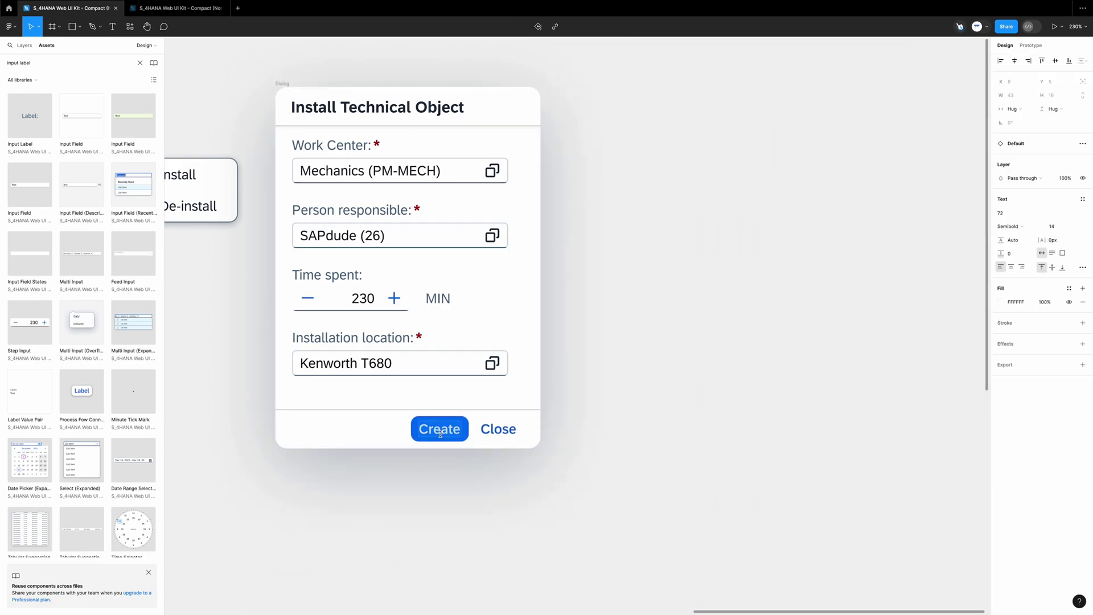
type("Install")
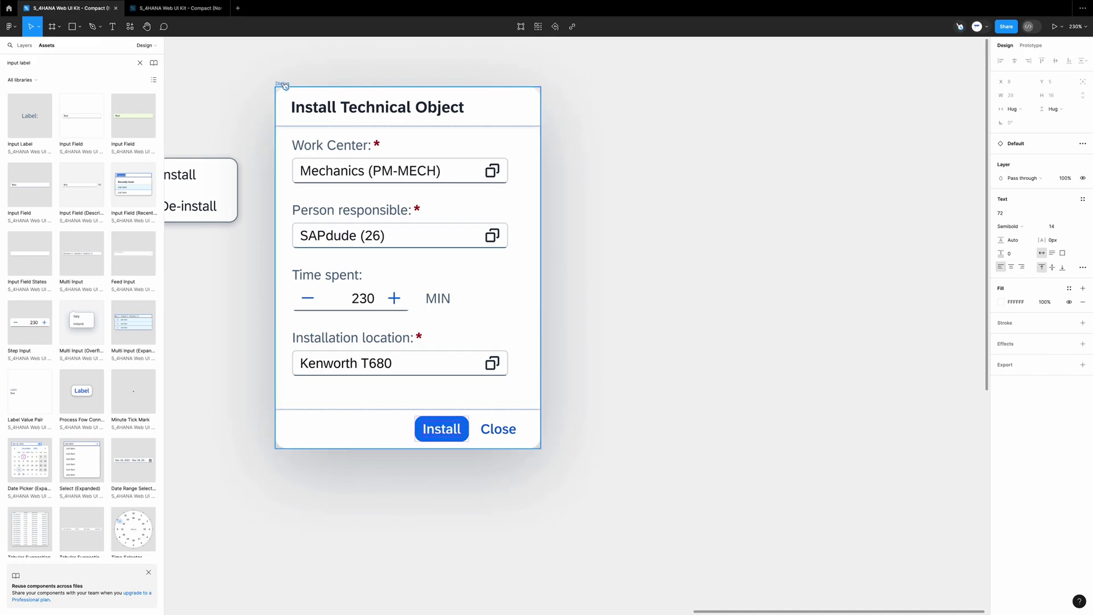
left_click(282, 84)
double_click(281, 84)
type("Installa")
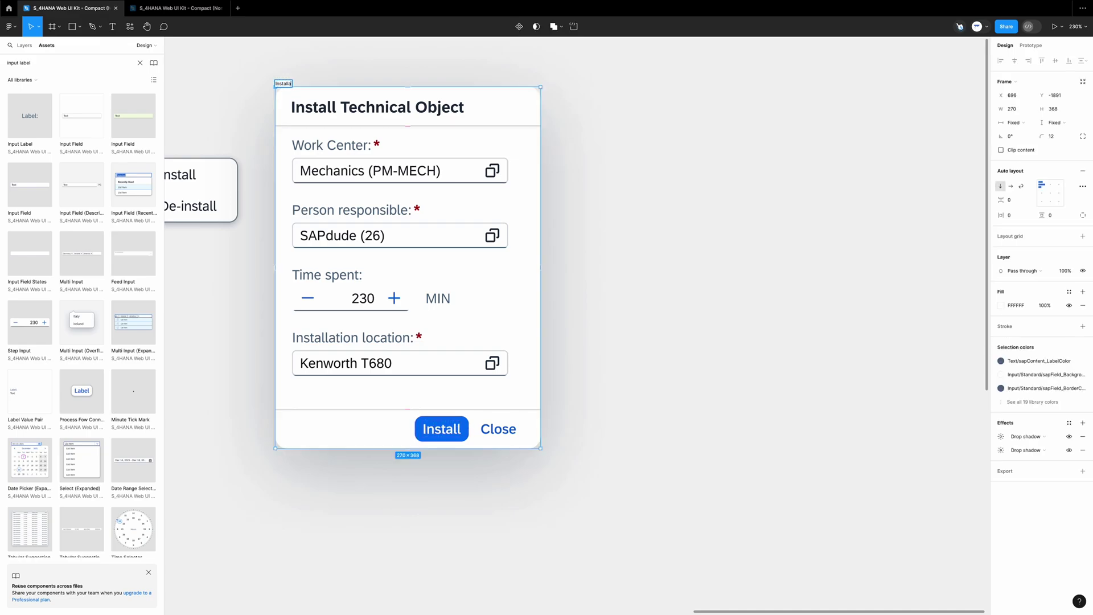
type("tion pop up")
key("Return")
left_click(602, 116)
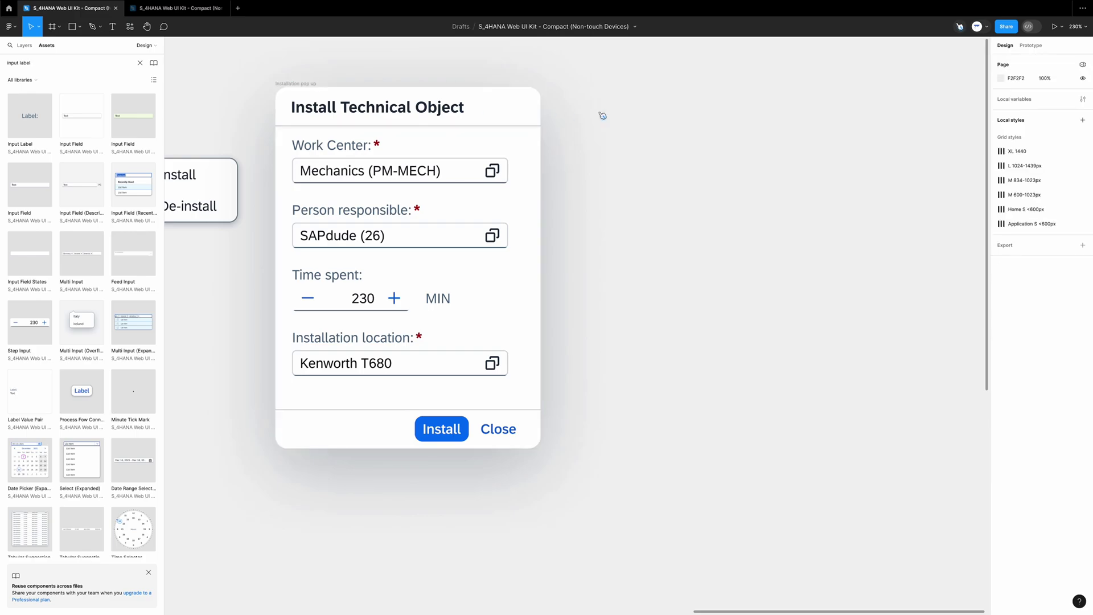
- Duplicate the dialog, name the copy 'De-installation pop up' and prefix its title with 'De-'
scroll(602, 116, "down", 3)
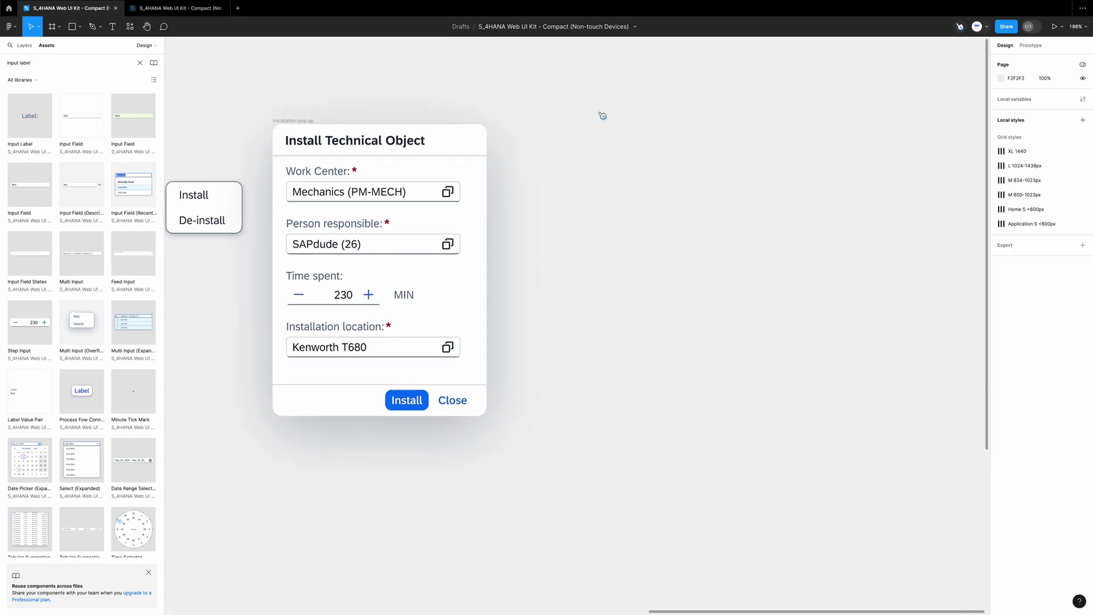
left_click_drag(327, 118, 568, 104)
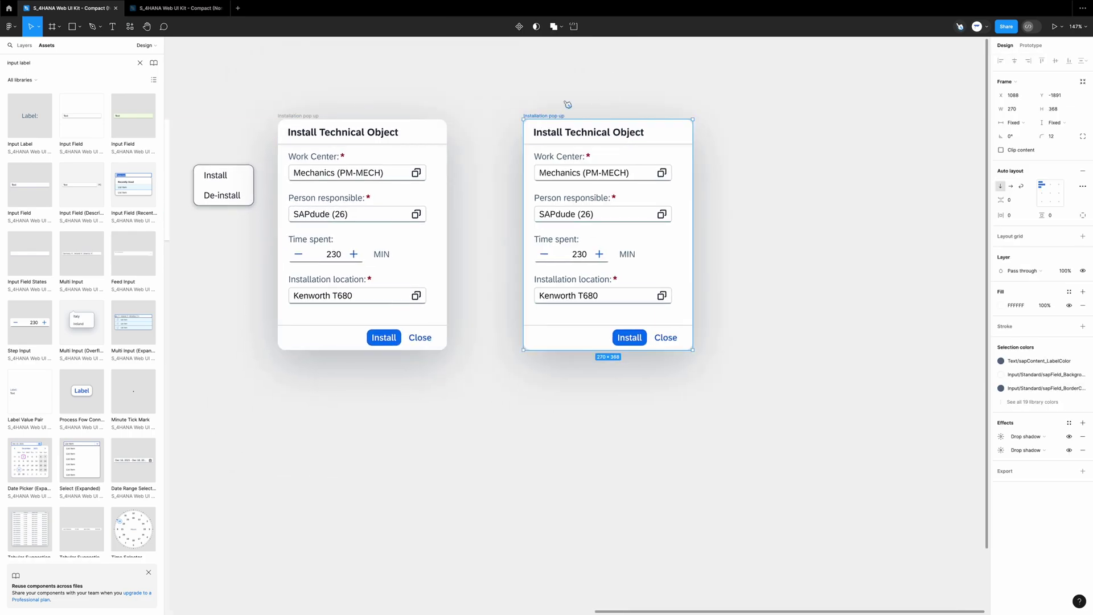
scroll(536, 112, "up", 3)
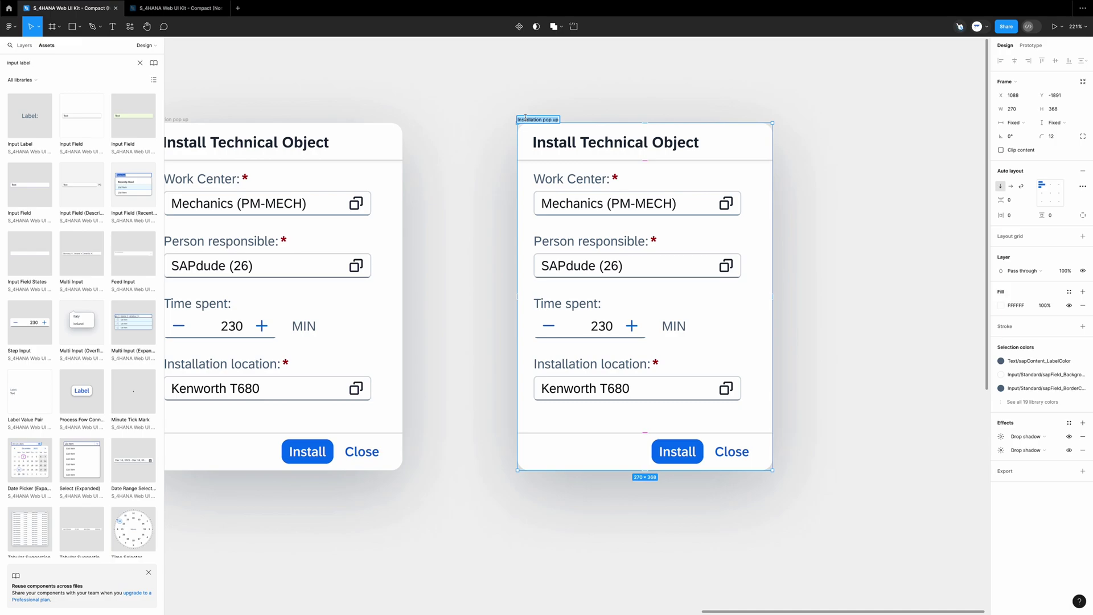
double_click(525, 119)
type("De-installation pop up")
left_click(540, 145)
key("Return")
key("Left")
type("De-")
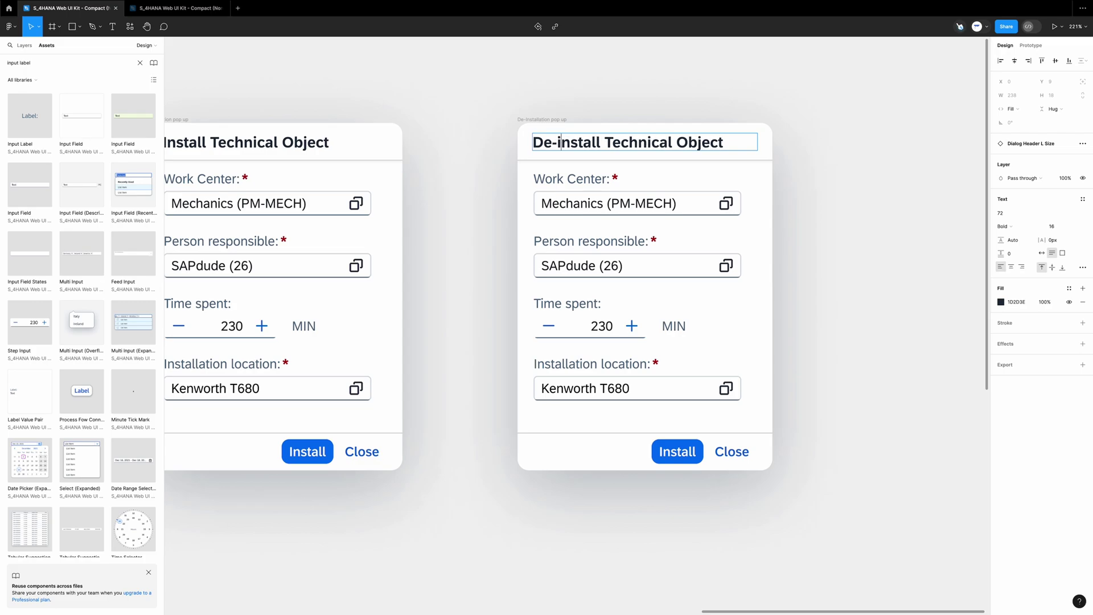
- Change the copy's field to 'Return to Storage Location:' with value 'Spare Parts (SP01)'
double_click(592, 364)
type("Return to Storage Location:")
double_click(585, 388)
type("Spare Parts (SP01)")
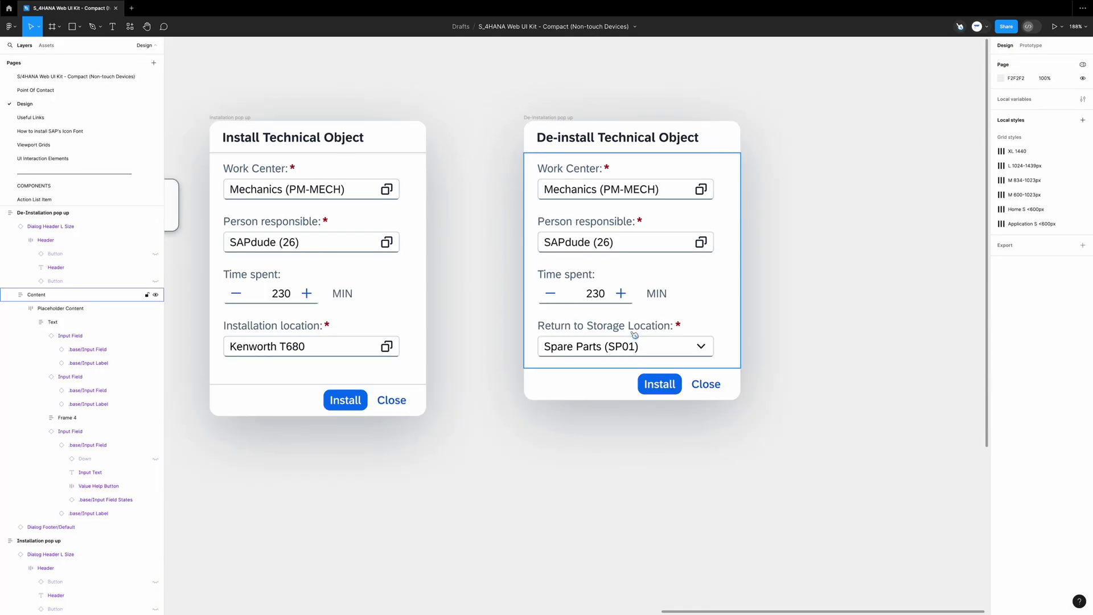
- Duplicate that field as 'Current condition of the object:' with its value hidden and deleted
left_click(634, 329)
key("ctrl+d")
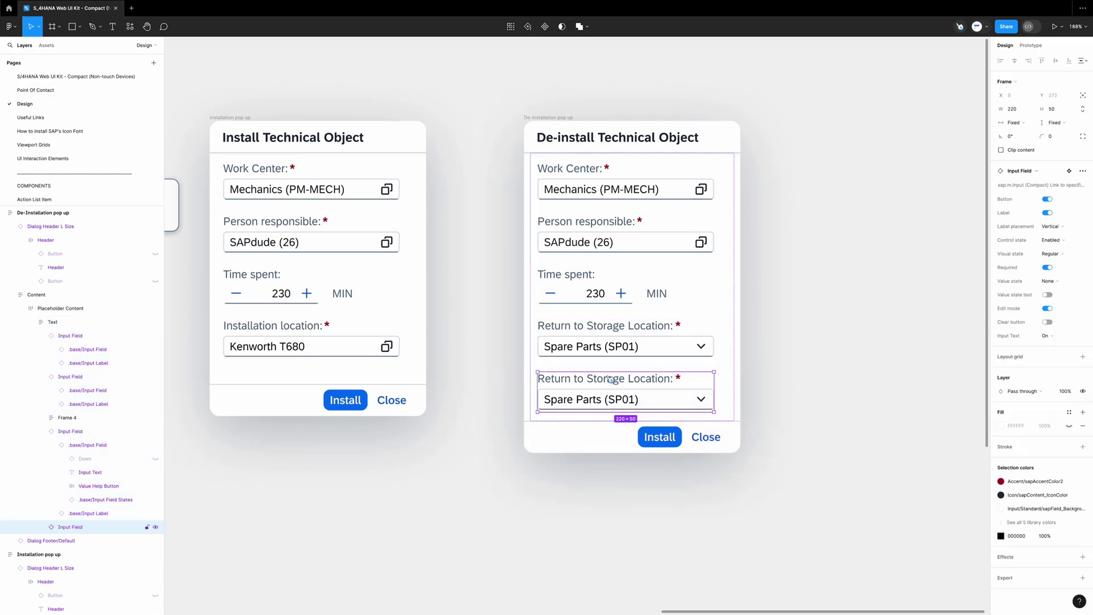
double_click(610, 379)
type("Current condition of the objh")
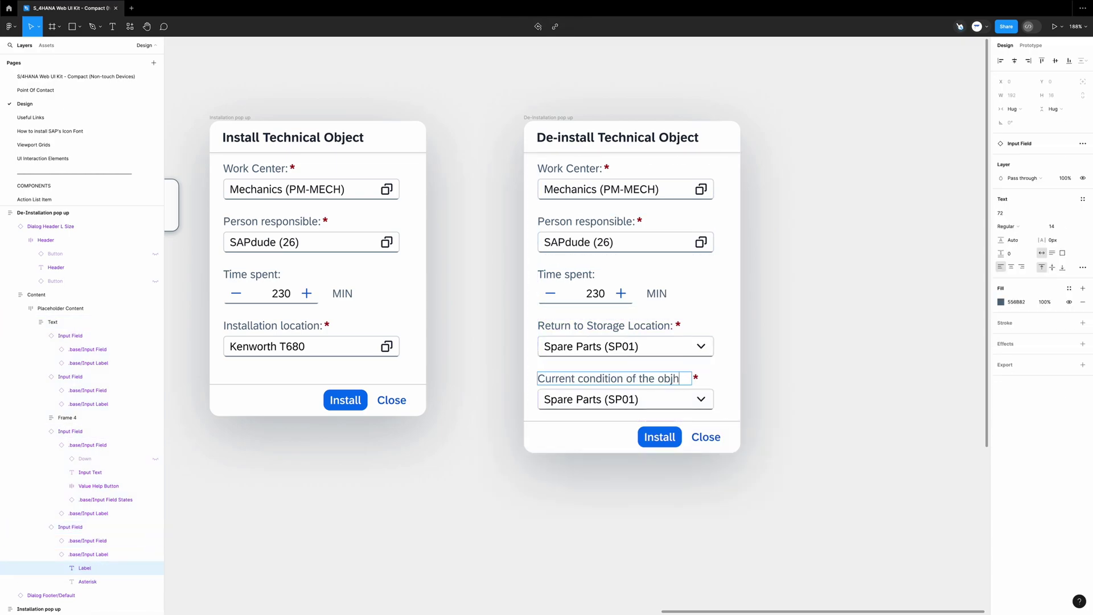
key("BackSpace")
type("ect:")
double_click(636, 399)
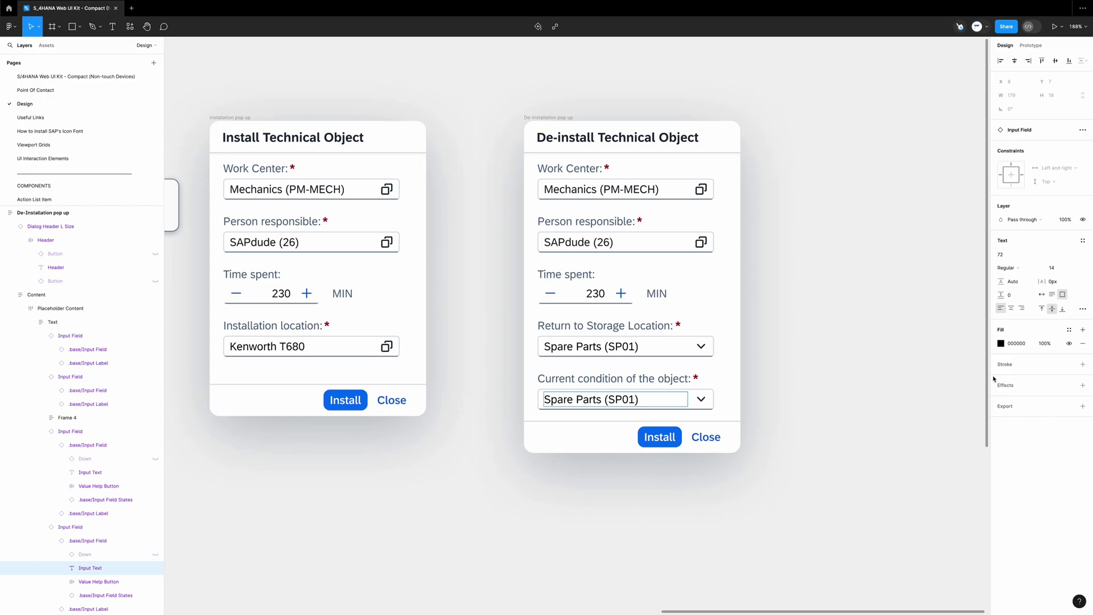
left_click(1070, 344)
key("ctrl+a")
key("BackSpace")
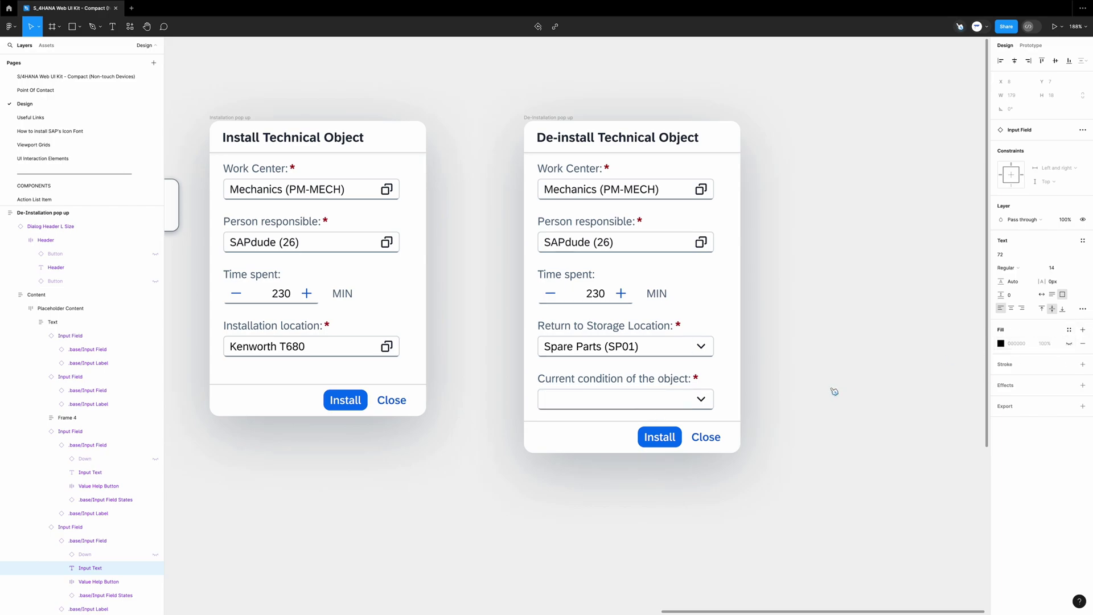
left_click(821, 393)
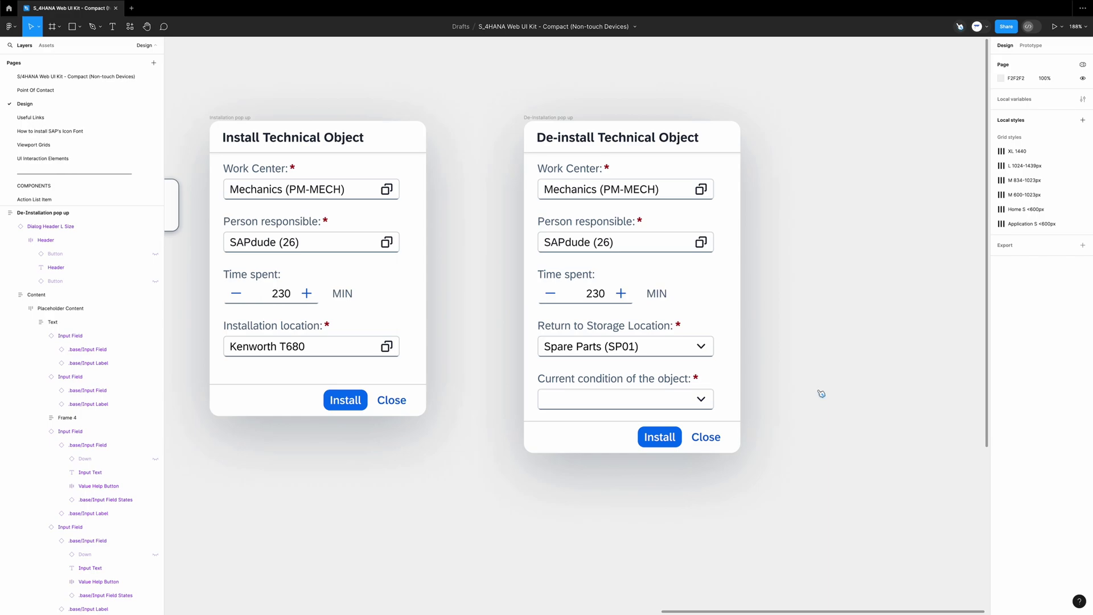
- Add a Checkbox with text 'Request ext. refurbishment' at the bottom of the De-install dialog
left_click(46, 45)
type("ched")
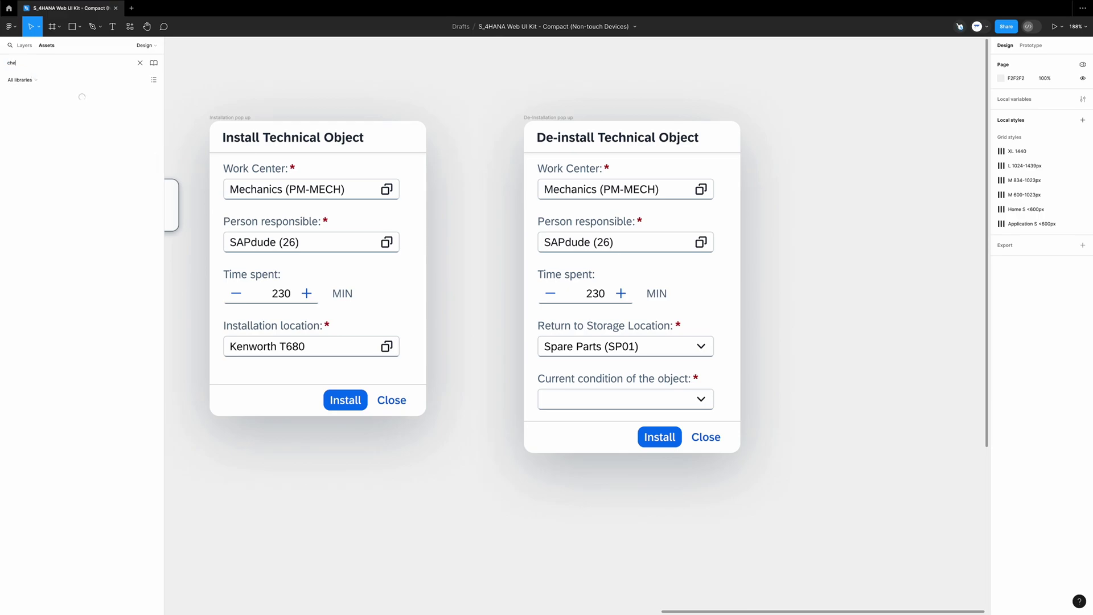
left_click_drag(29, 115, 550, 435)
left_click(1048, 212)
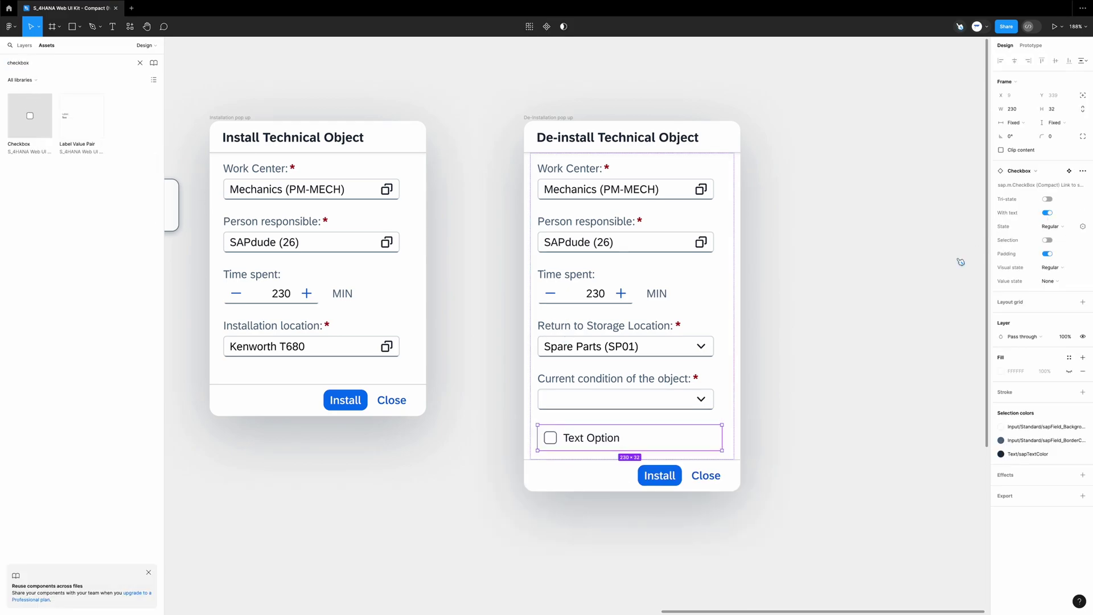
double_click(591, 437)
type("Request ext")
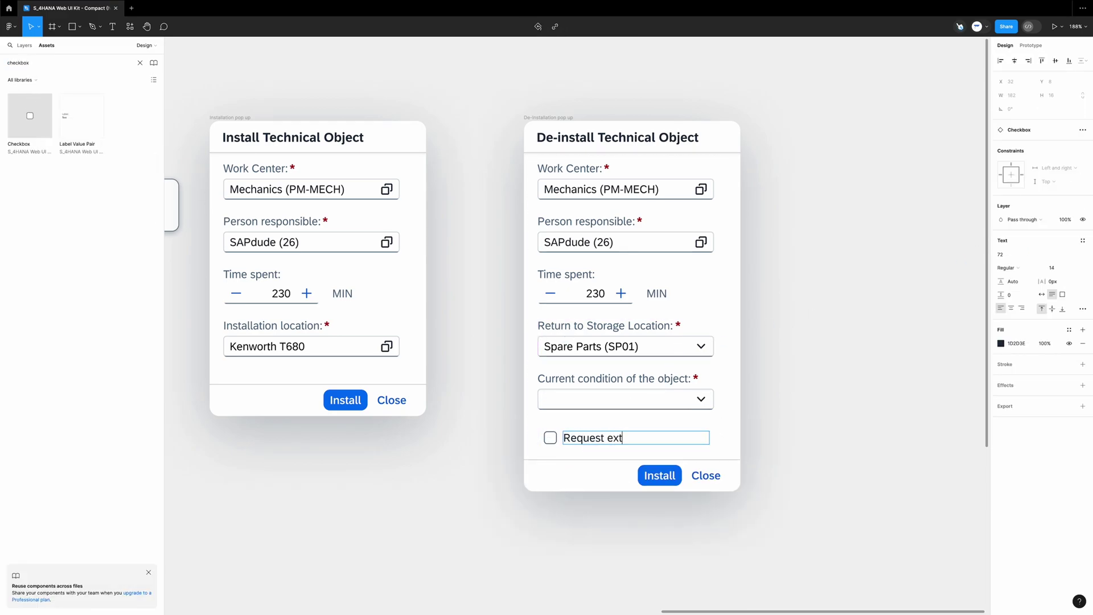
type(". refurbishment")
- Relabel the main button 'De-install' and set the Time spent value to 25
double_click(659, 475)
type("De-i")
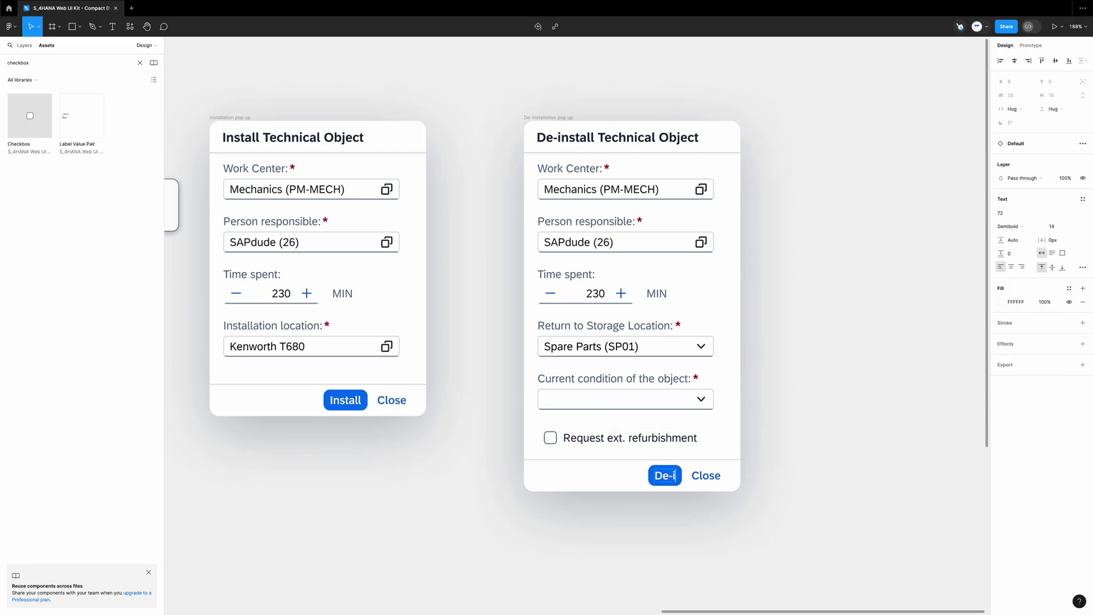
type("nstall")
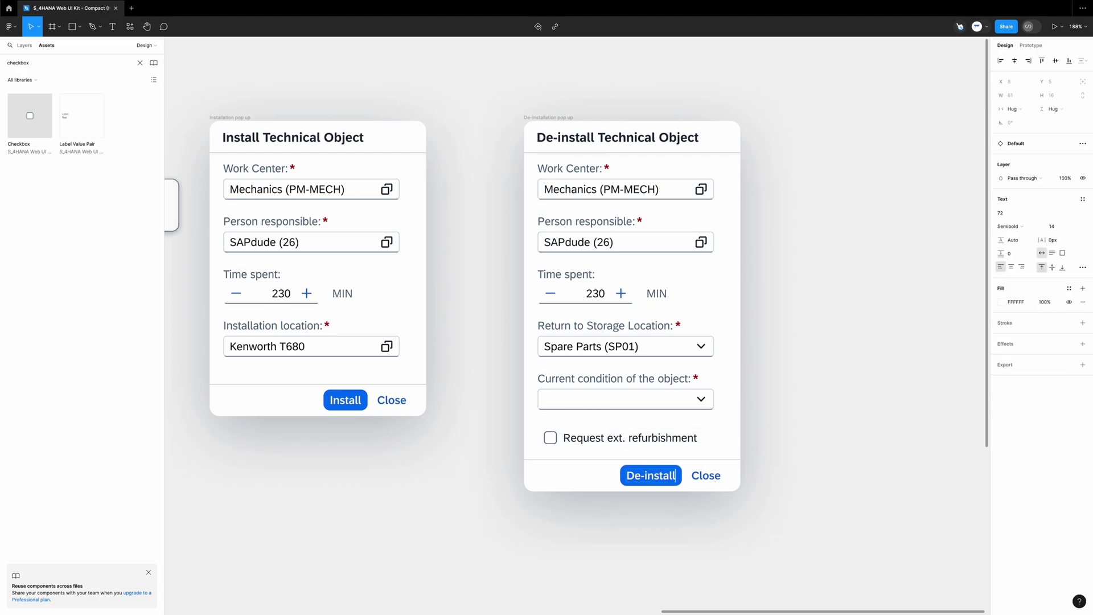
double_click(595, 293)
type("25")
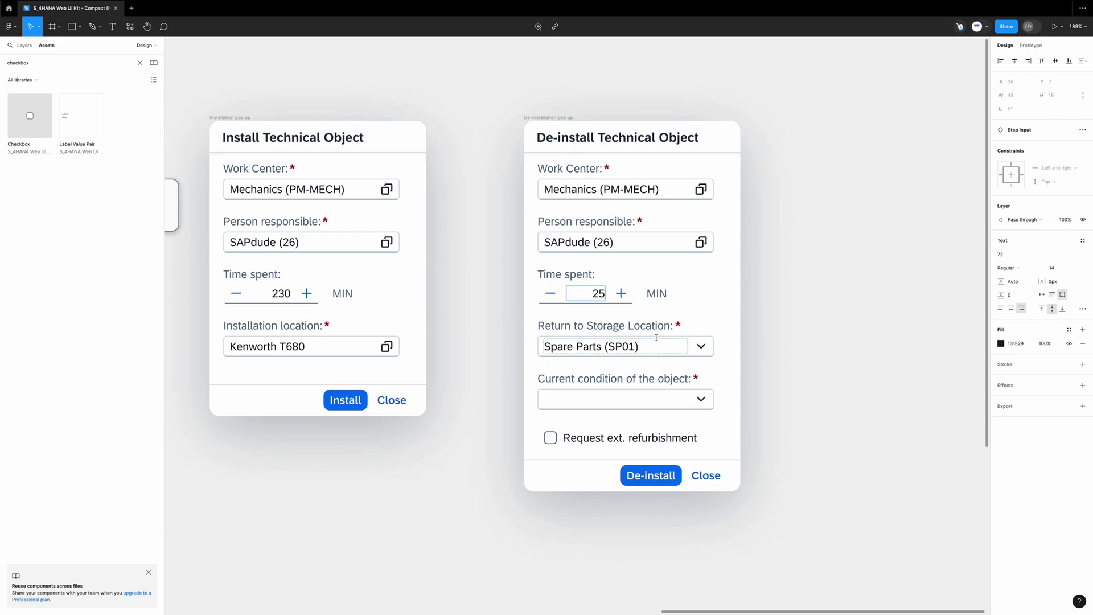
left_click(764, 342)
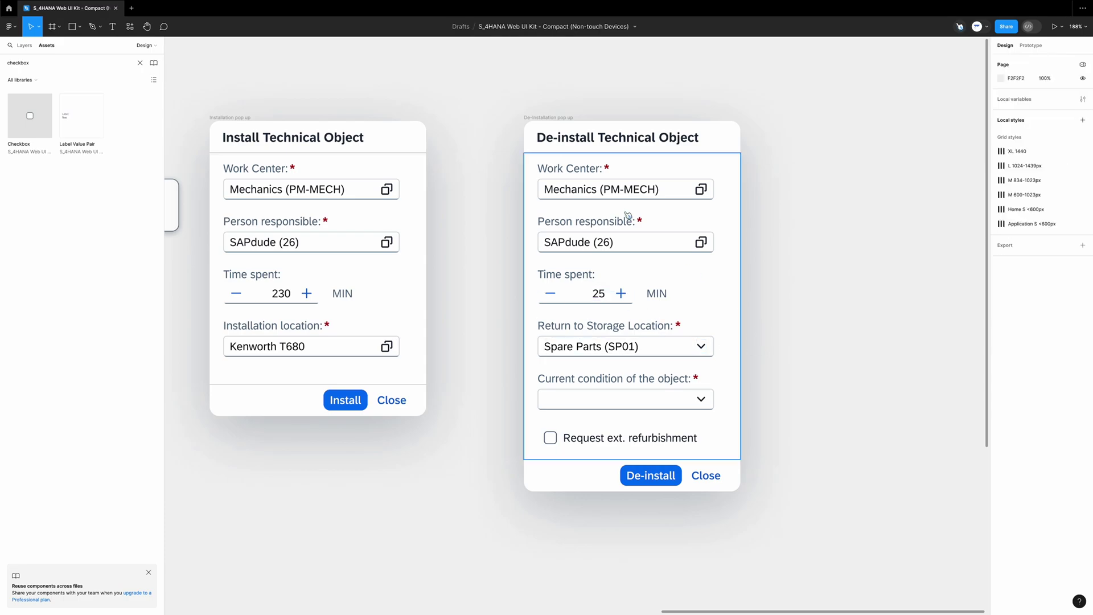
- Wrap Work Center, Person responsible and Time spent in auto layout with bottom padding 16
left_click(612, 193)
double_click(612, 194)
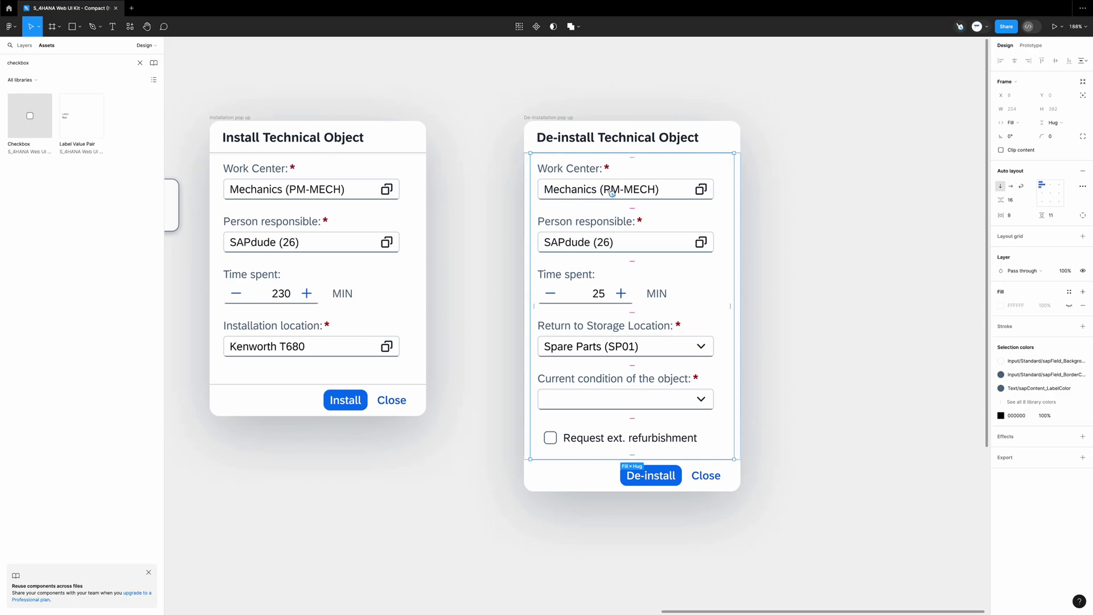
left_click(612, 193)
left_click(603, 243, "shift")
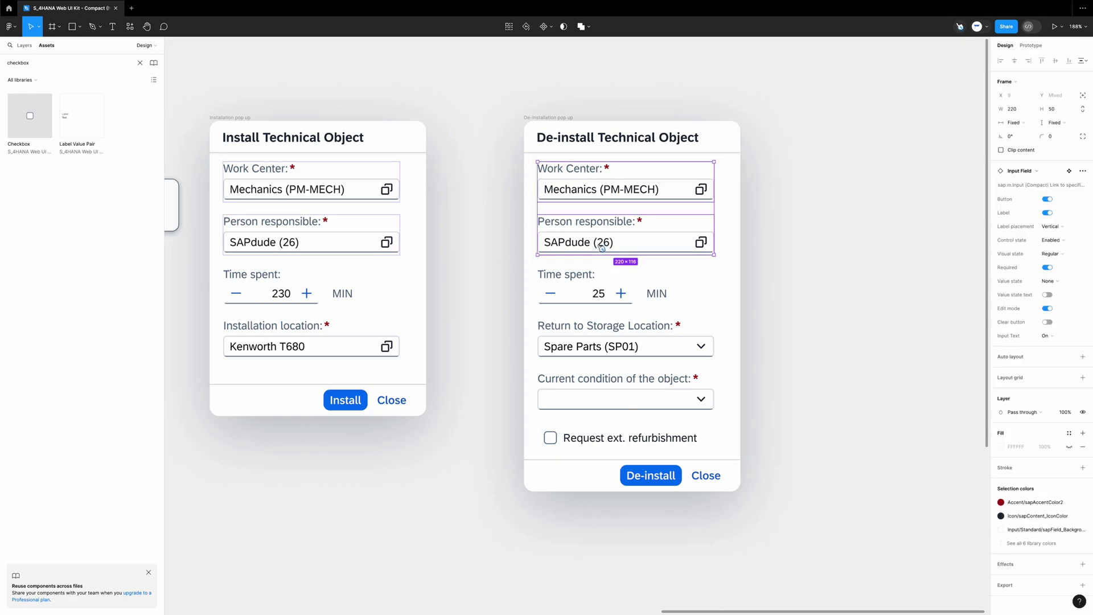
left_click(592, 282, "shift")
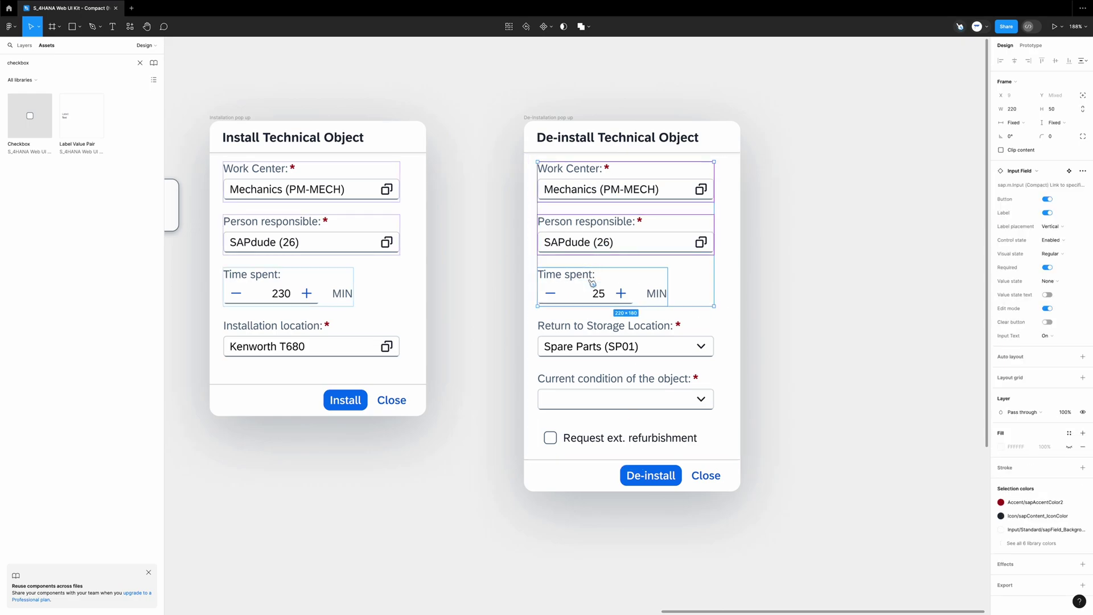
left_click(1083, 358)
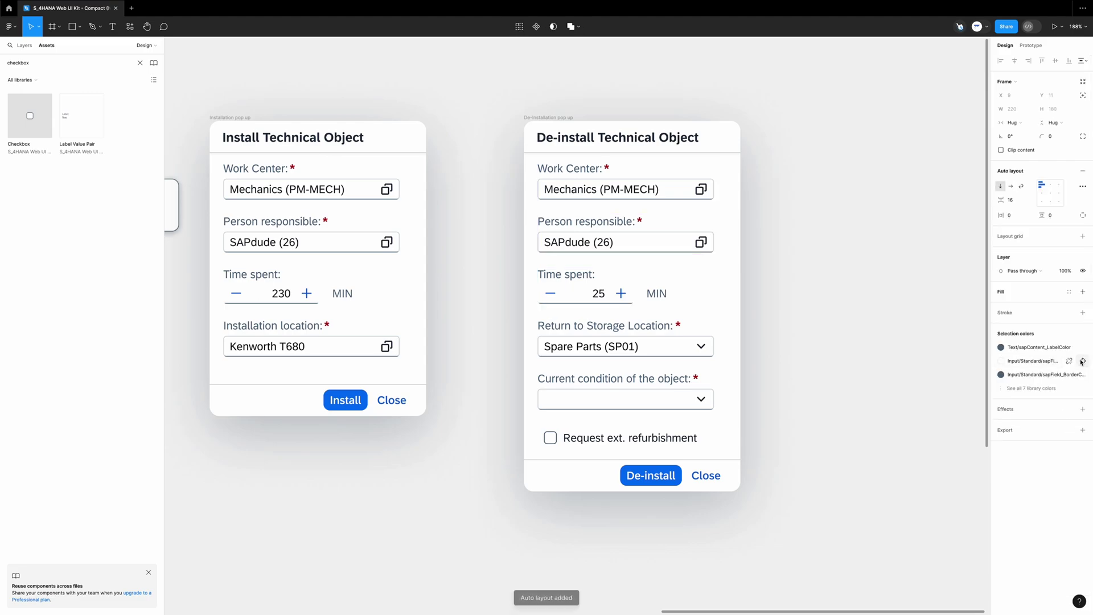
left_click(1083, 215)
left_click(1054, 230)
type("16")
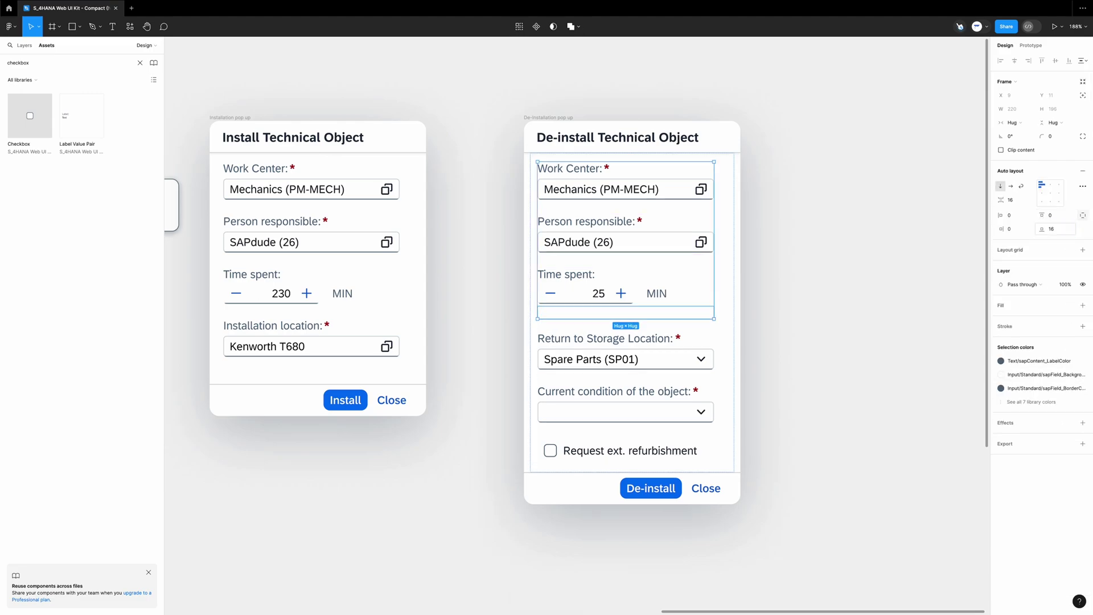
key("Return")
scroll(676, 152, "down", 3)
left_click(633, 400)
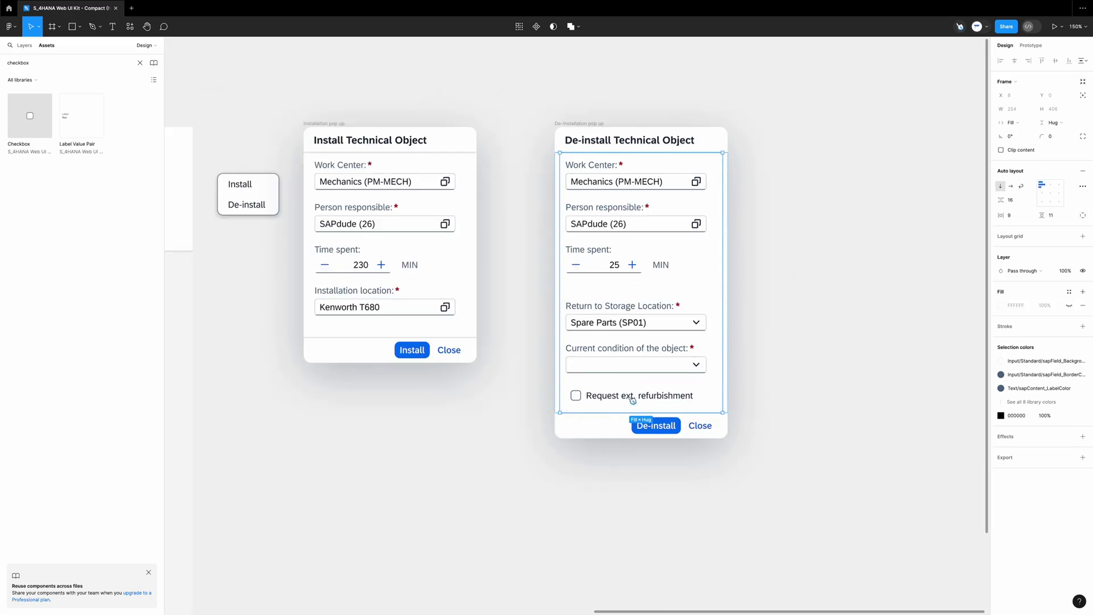
- Set the Request ext. refurbishment checkbox State to Disabled
left_click(633, 400)
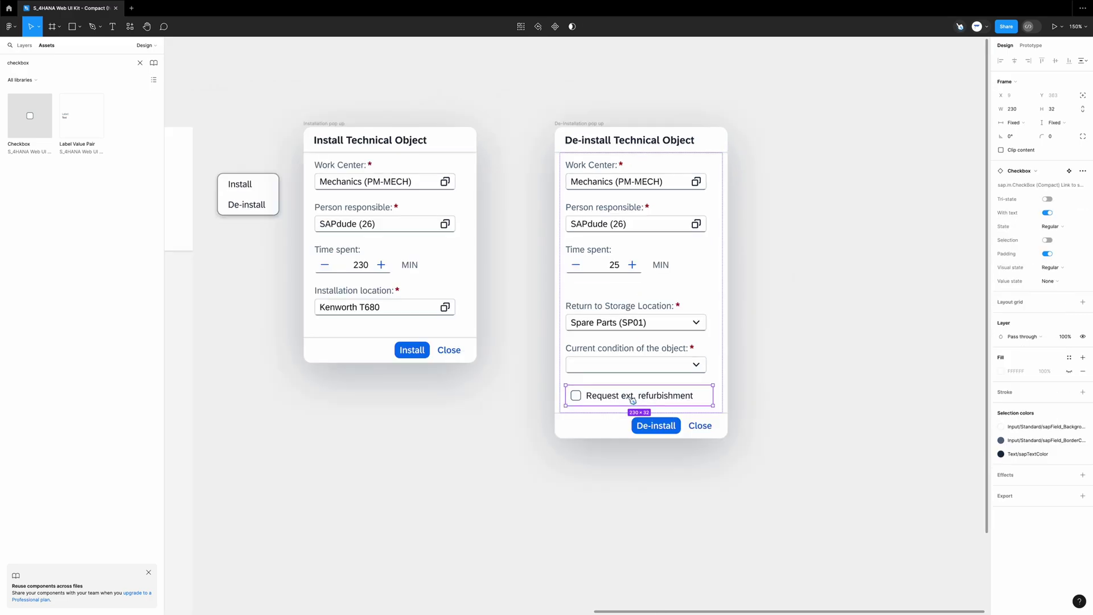
left_click(1052, 227)
left_click(1027, 257)
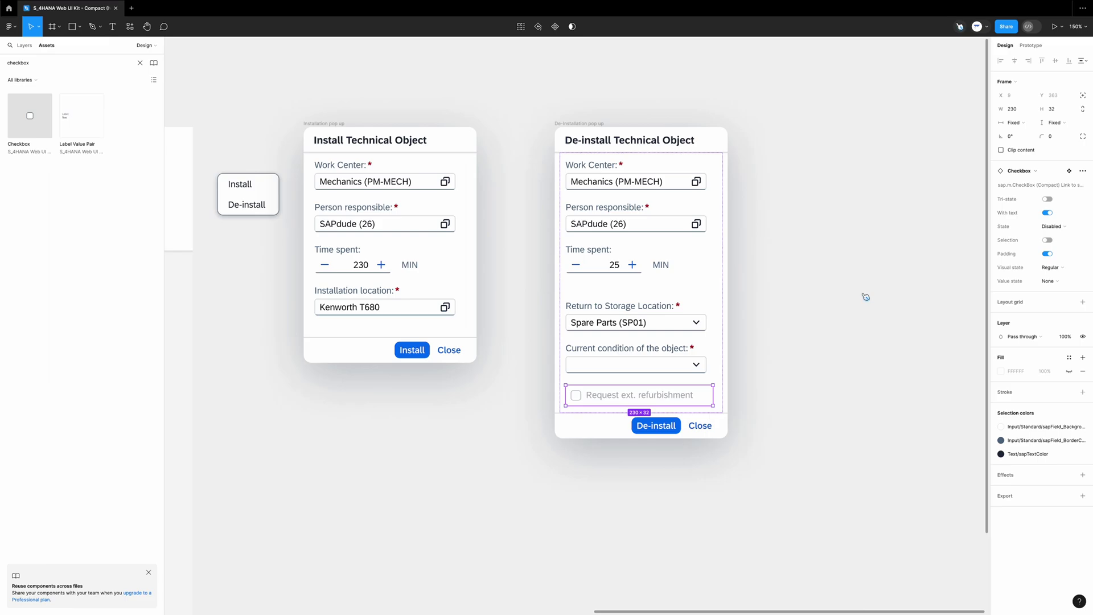
- Paste a copy of the De-install dialog and rename it 'De-installation pop up damaged'
key("ctrl+v")
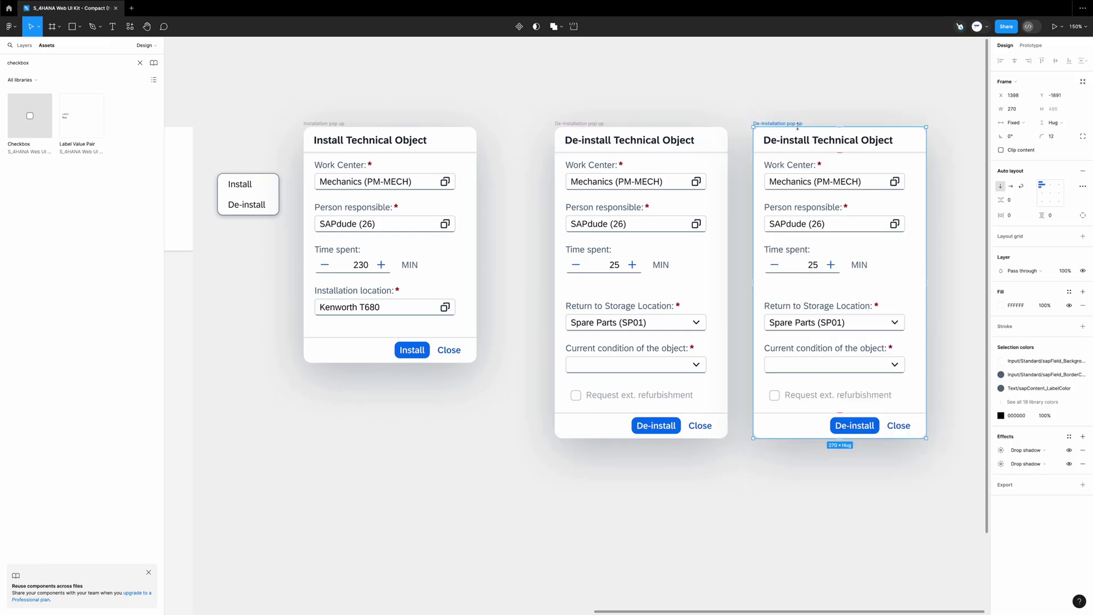
left_click(801, 128)
double_click(802, 124)
key("Right")
type("damaged")
left_click(854, 100)
scroll(854, 100, "right", 2)
- Unhide the condition value, set it to 'DAMAGED', and set the checkbox State to Regular
left_click(774, 356)
double_click(773, 357)
left_click(1071, 345)
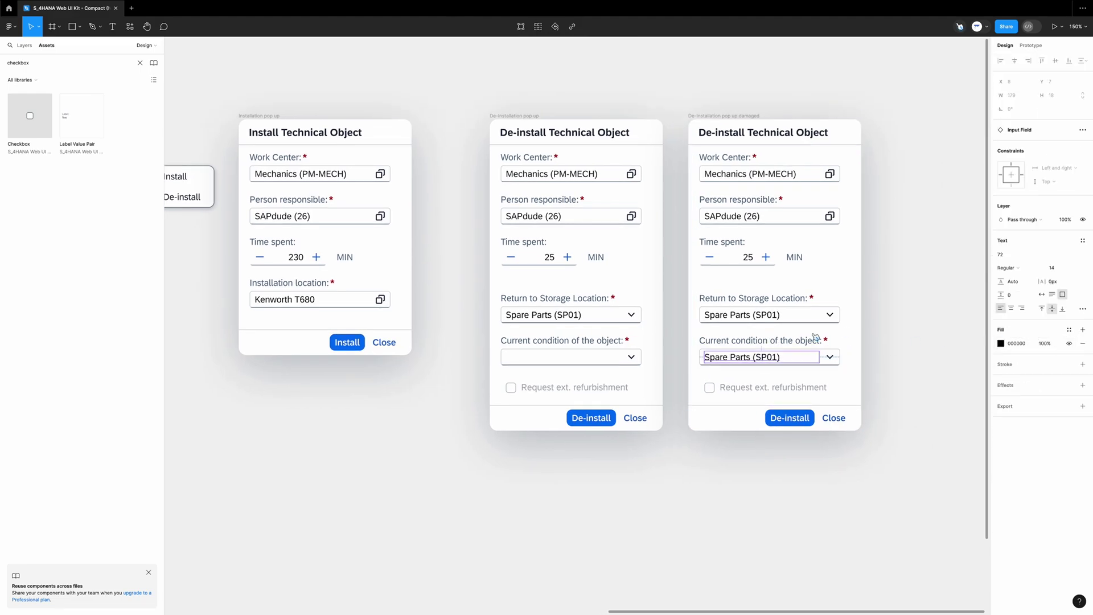
double_click(757, 358)
type("DAMAGED")
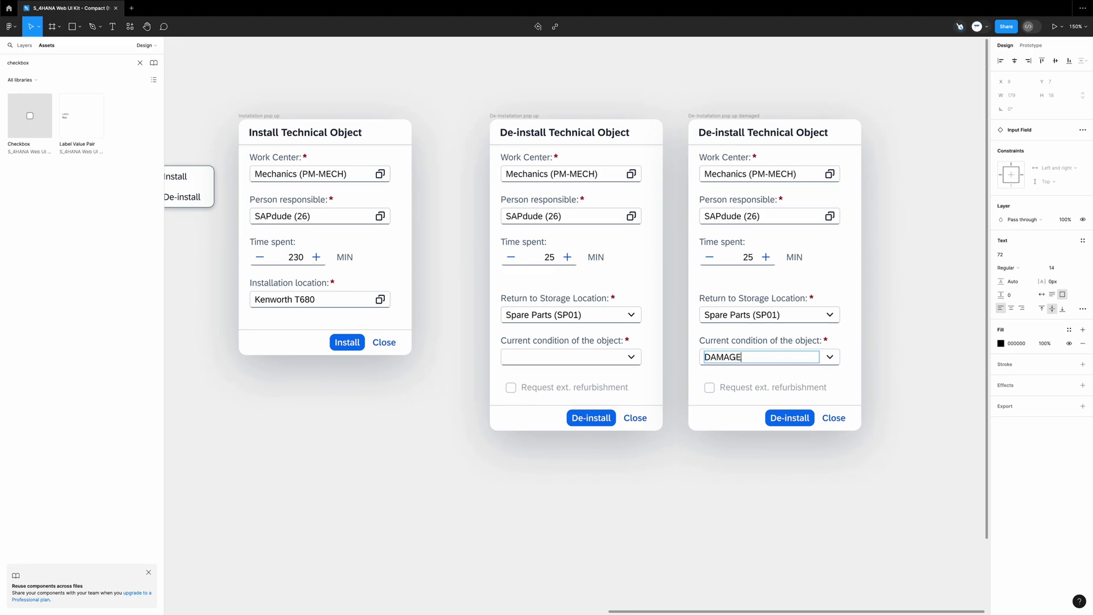
left_click(758, 395)
left_click(1051, 226)
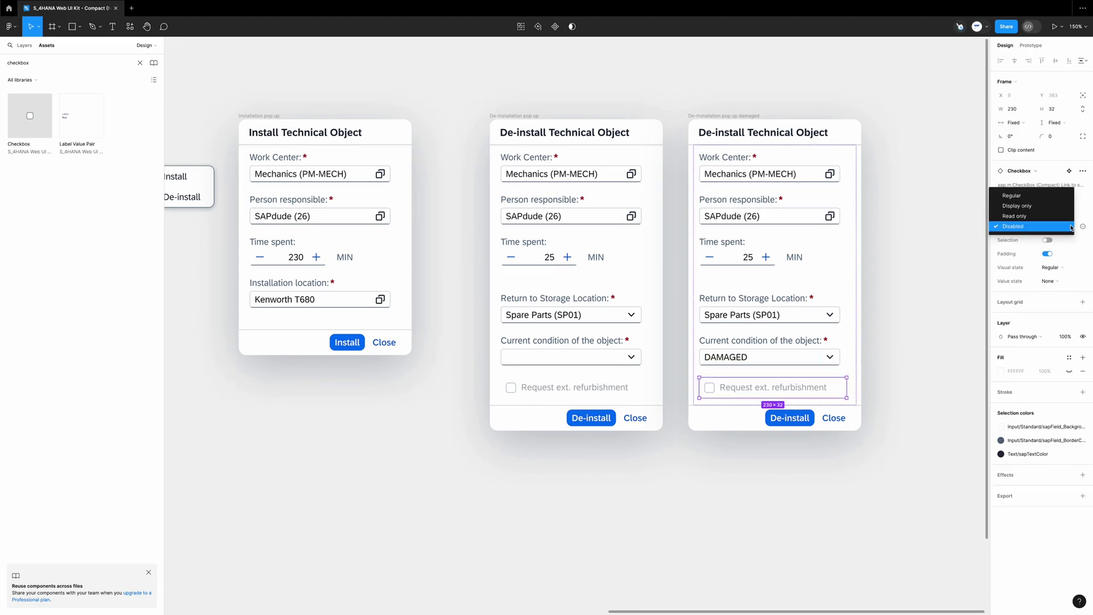
left_click(1022, 197)
left_click(909, 335)
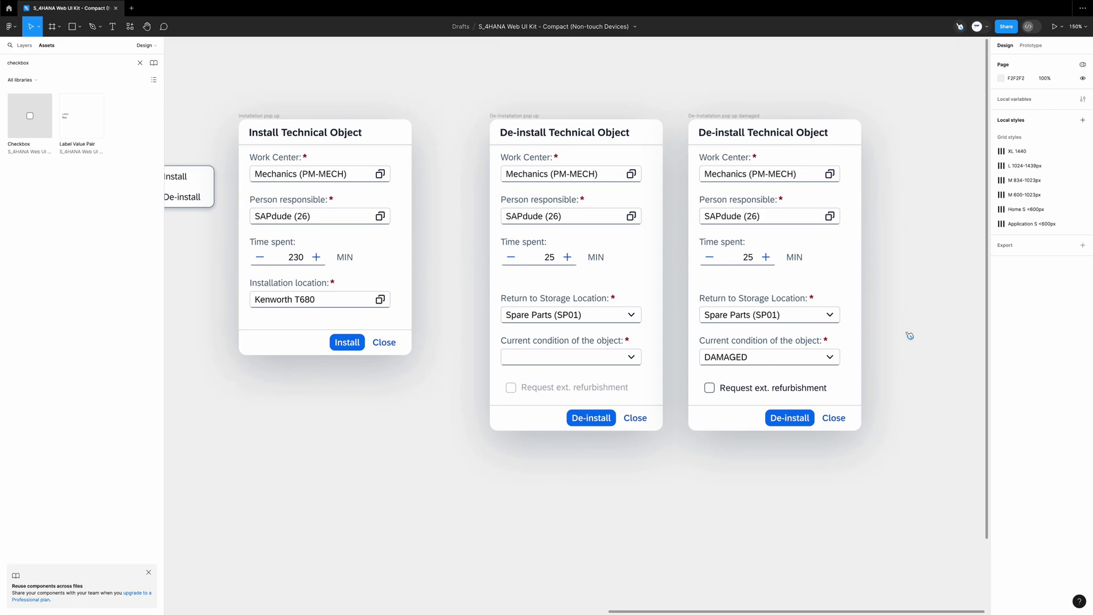
- Relabel the table's Select menu button as 'Action'
scroll(910, 336, "down", 5)
scroll(532, 281, "up", 3)
left_click(673, 231)
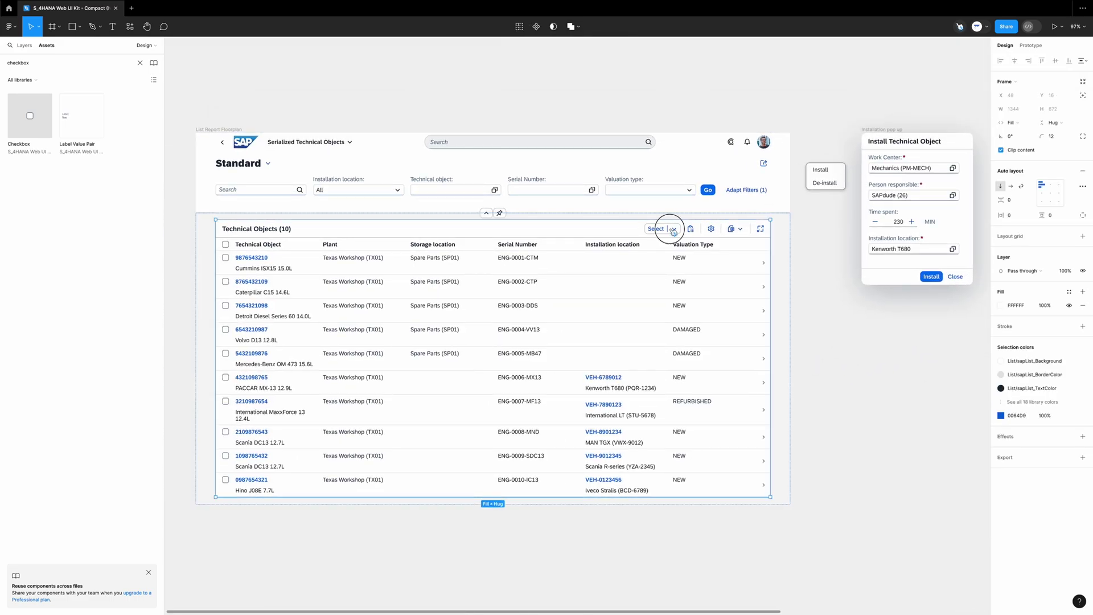
left_click(673, 230)
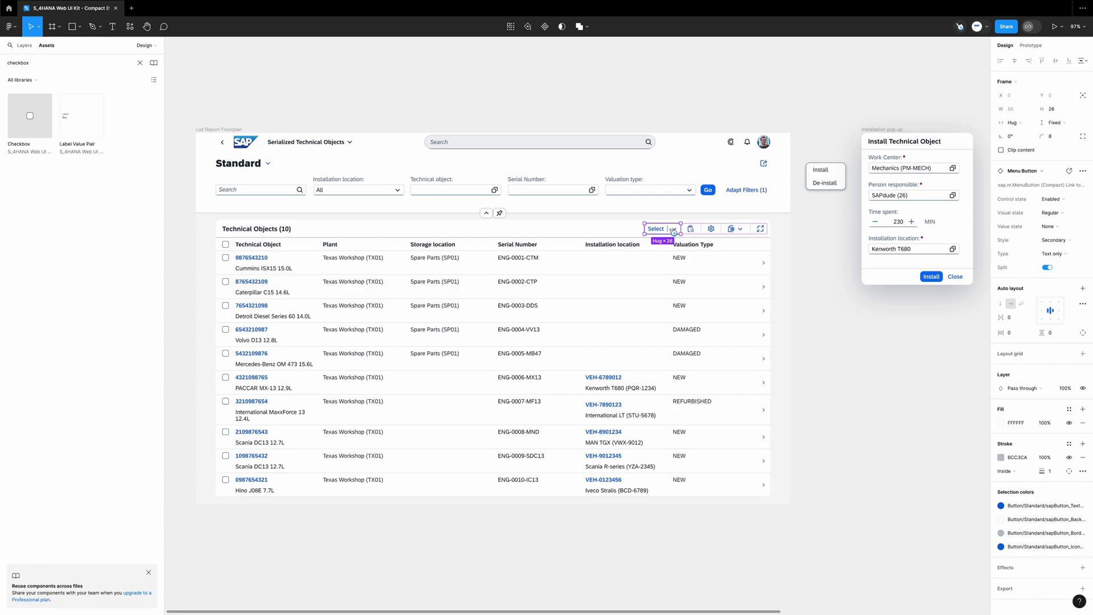
scroll(674, 231, "up", 5)
double_click(656, 228)
type("Action")
- Make Action open the Dropdown Menu as an overlay, positioned manually just beneath it
left_click(1031, 46)
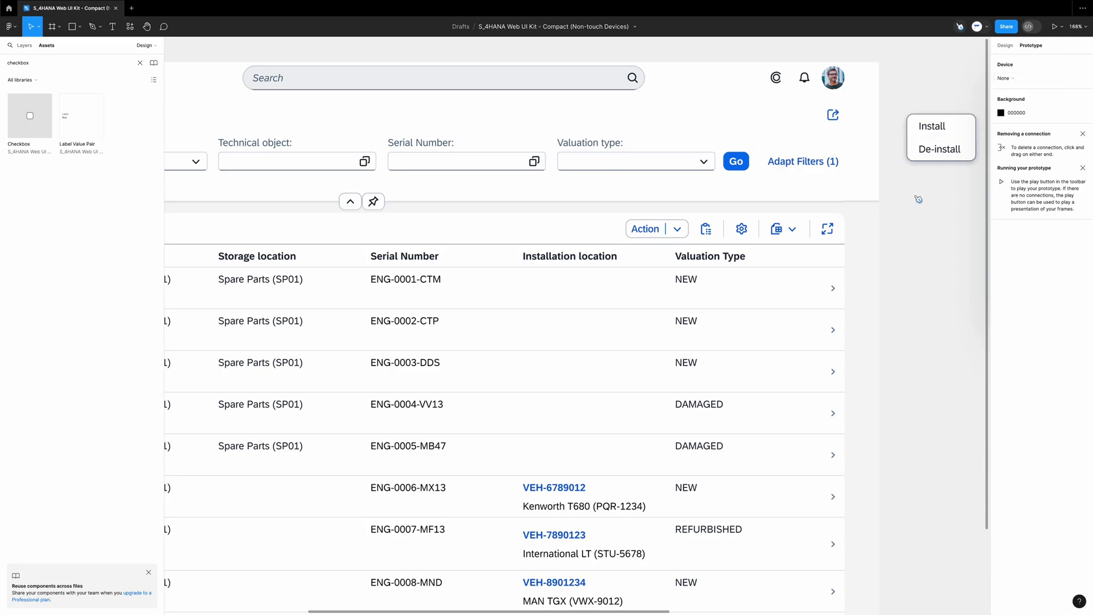
left_click(1083, 64)
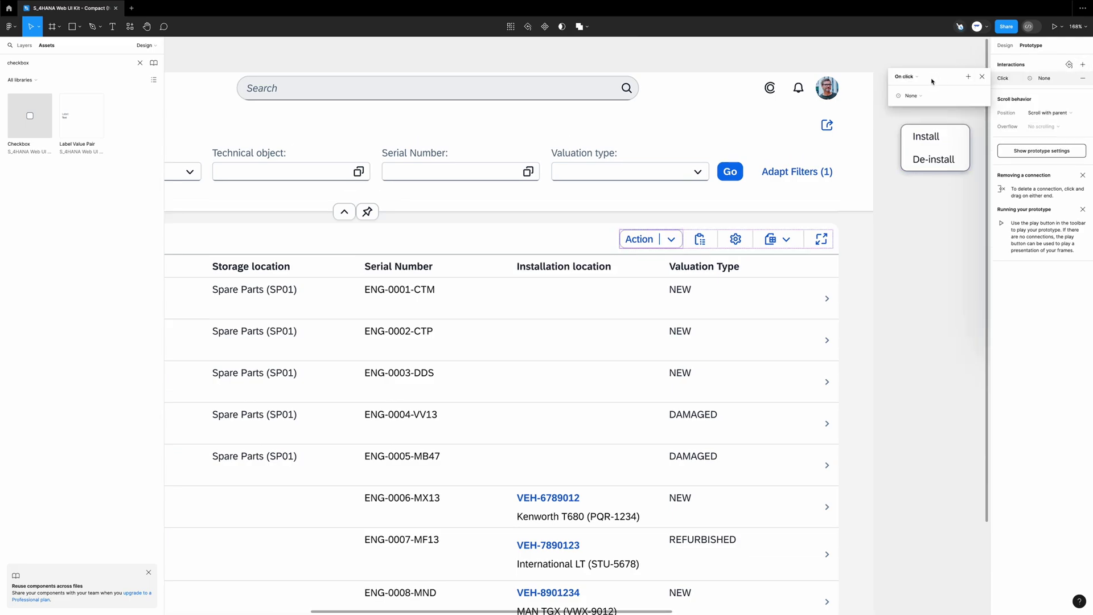
left_click(923, 98)
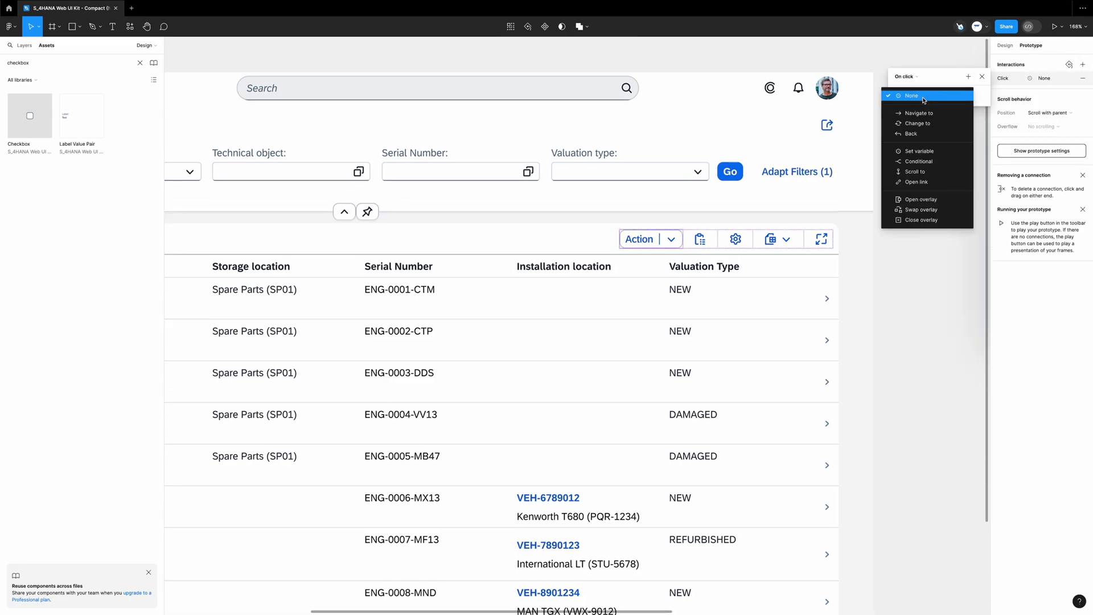
left_click(916, 200)
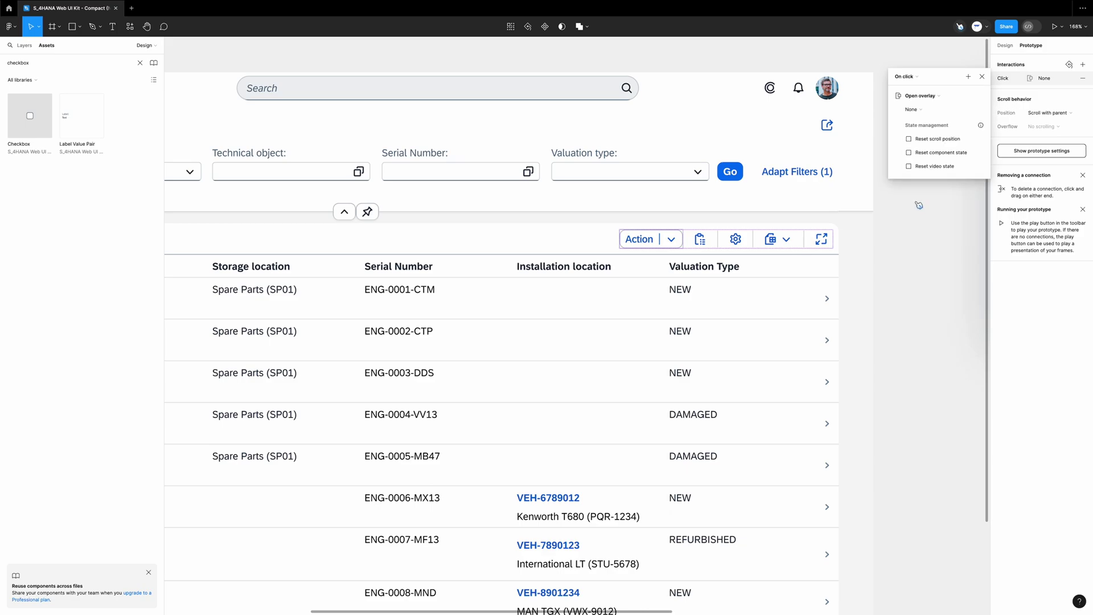
left_click(930, 111)
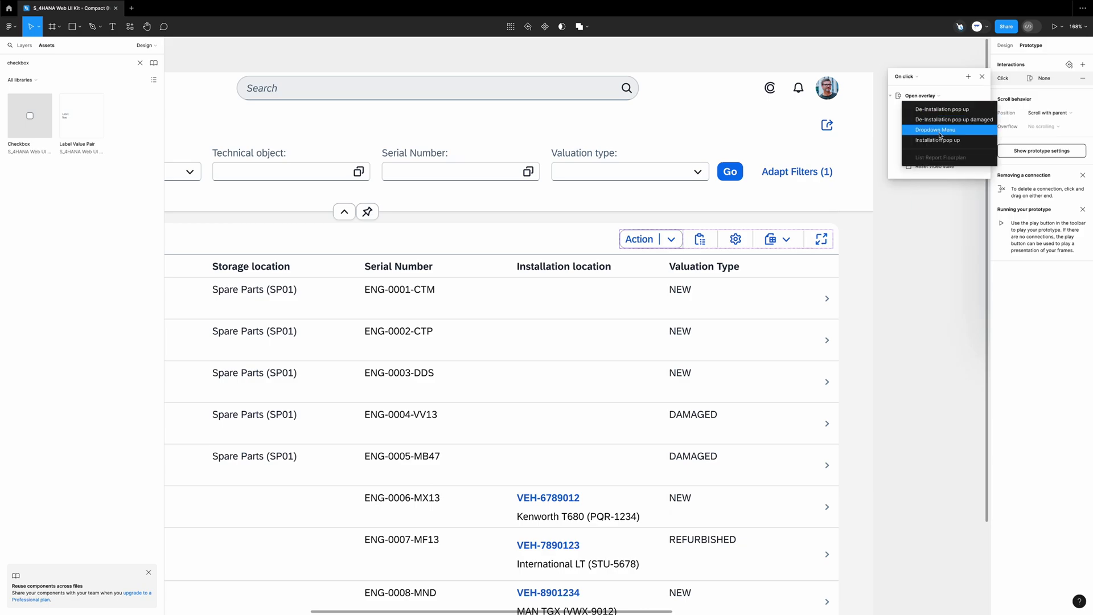
left_click(941, 135)
left_click(931, 155)
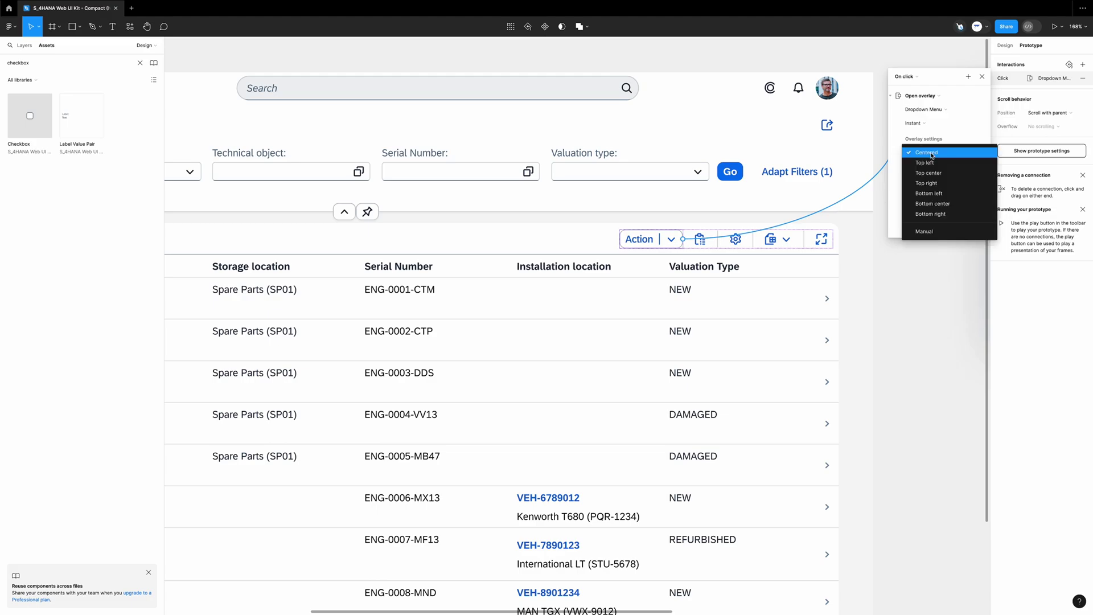
left_click(931, 236)
left_click_drag(654, 251, 660, 265)
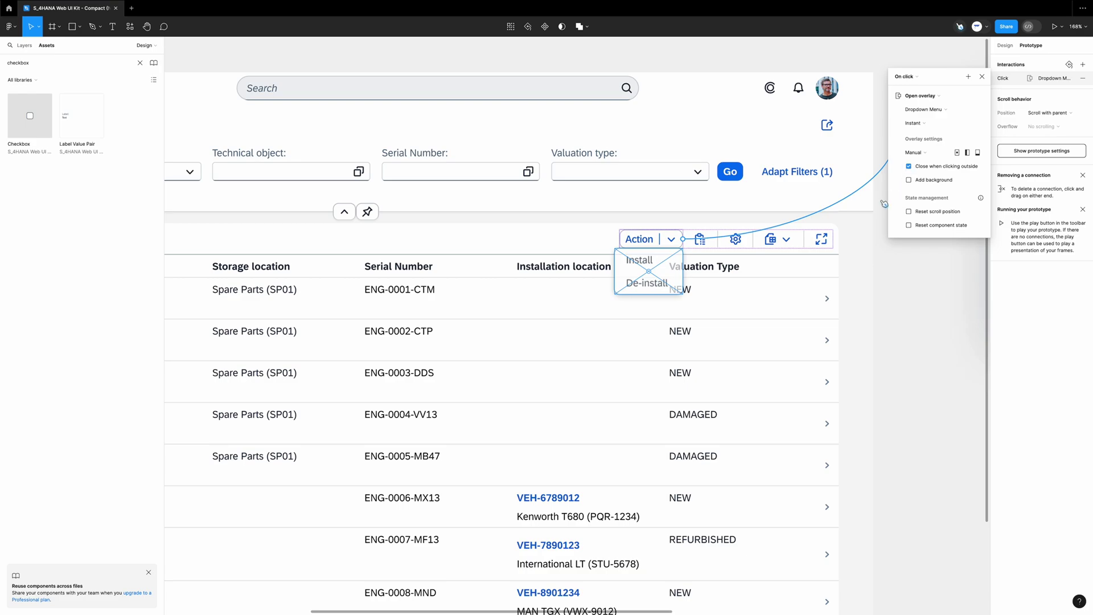
- Replace the dropdown's Install click interaction with Open overlay 'Installation pop up' over a dimmed background
left_click(910, 308)
scroll(910, 307, "right", 10)
scroll(910, 308, "up", 2)
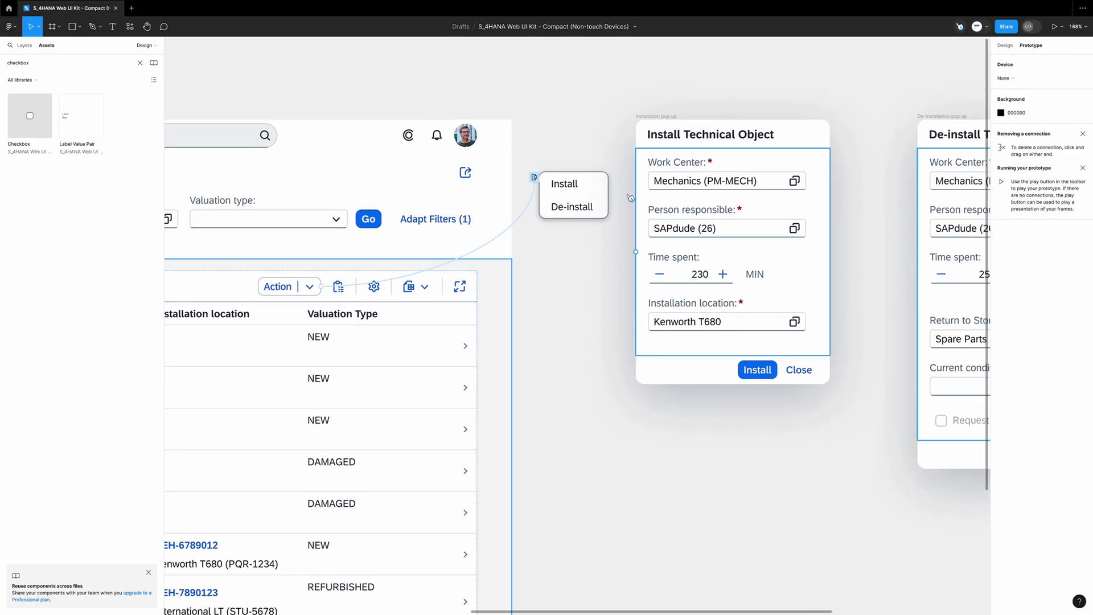
scroll(616, 195, "up", 5)
left_click(583, 187)
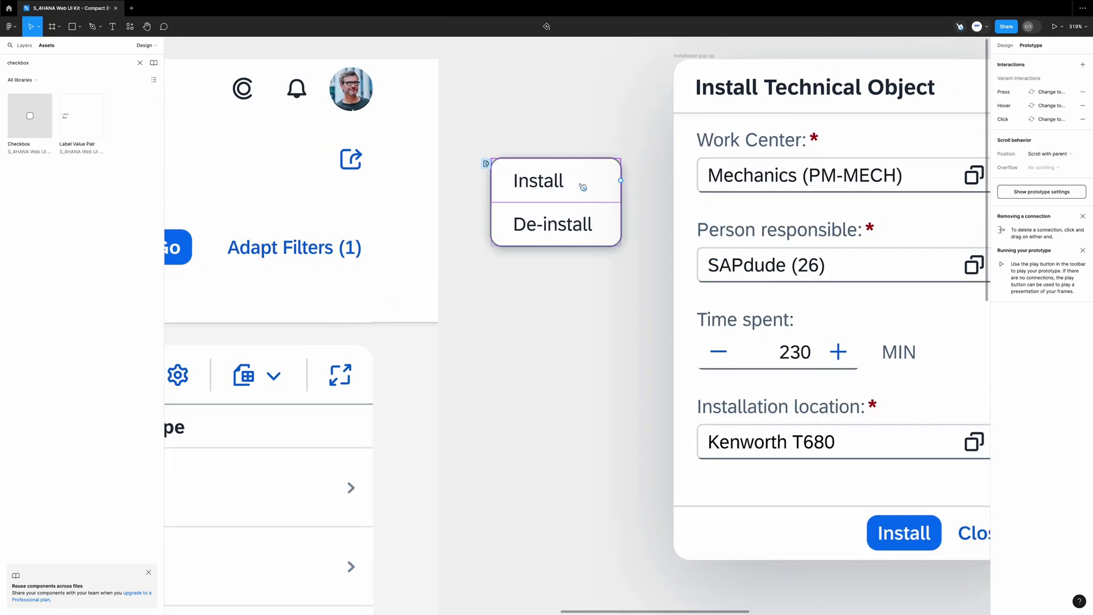
left_click(1083, 119)
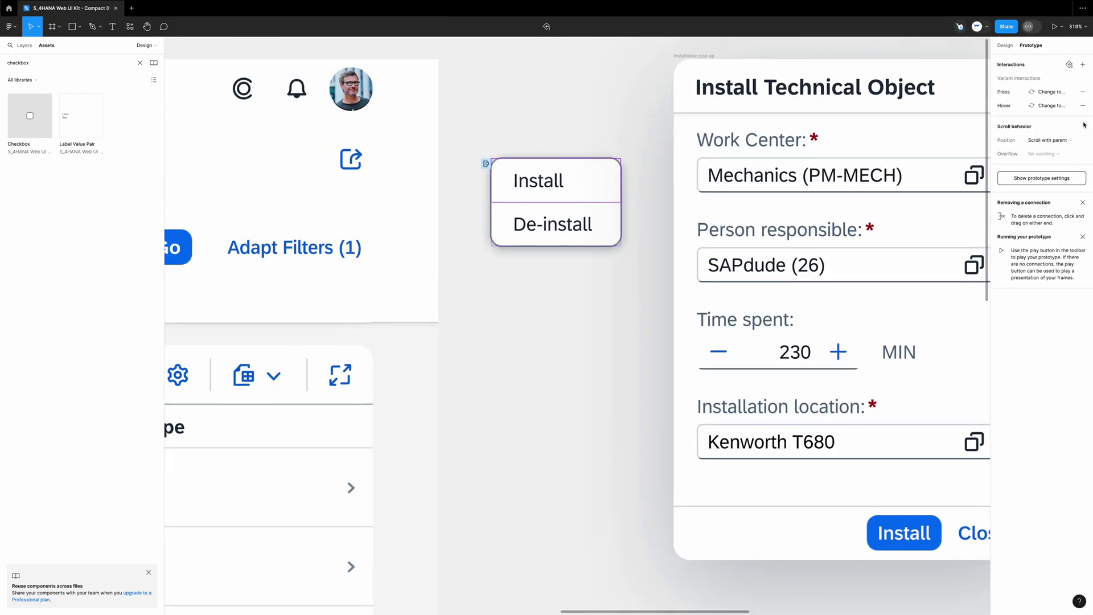
left_click(1083, 65)
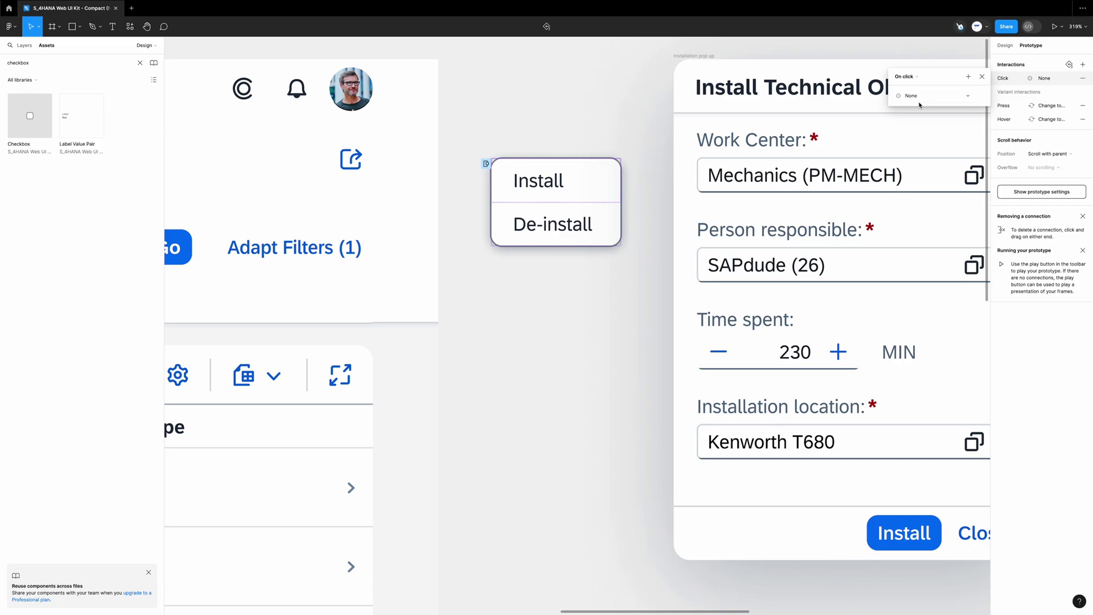
left_click(937, 97)
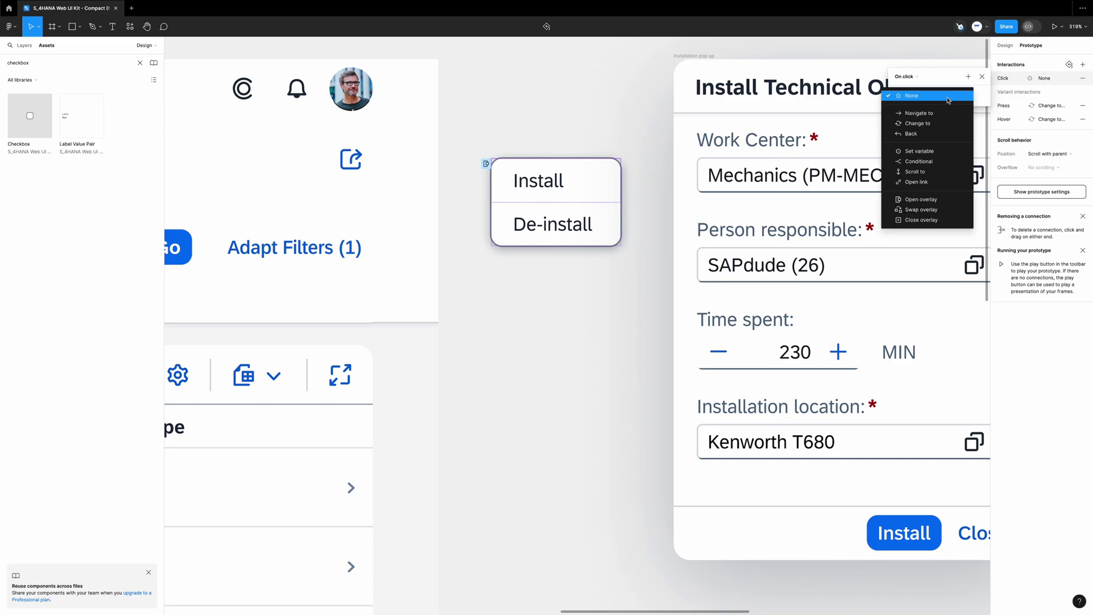
left_click(944, 199)
left_click(921, 110)
left_click(934, 128)
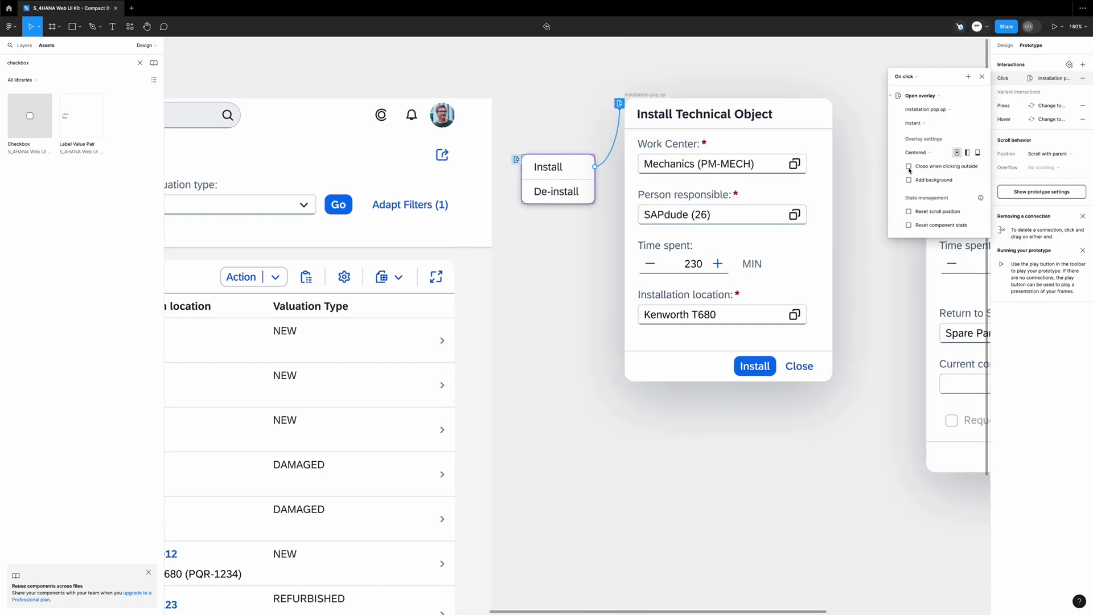
left_click(909, 180)
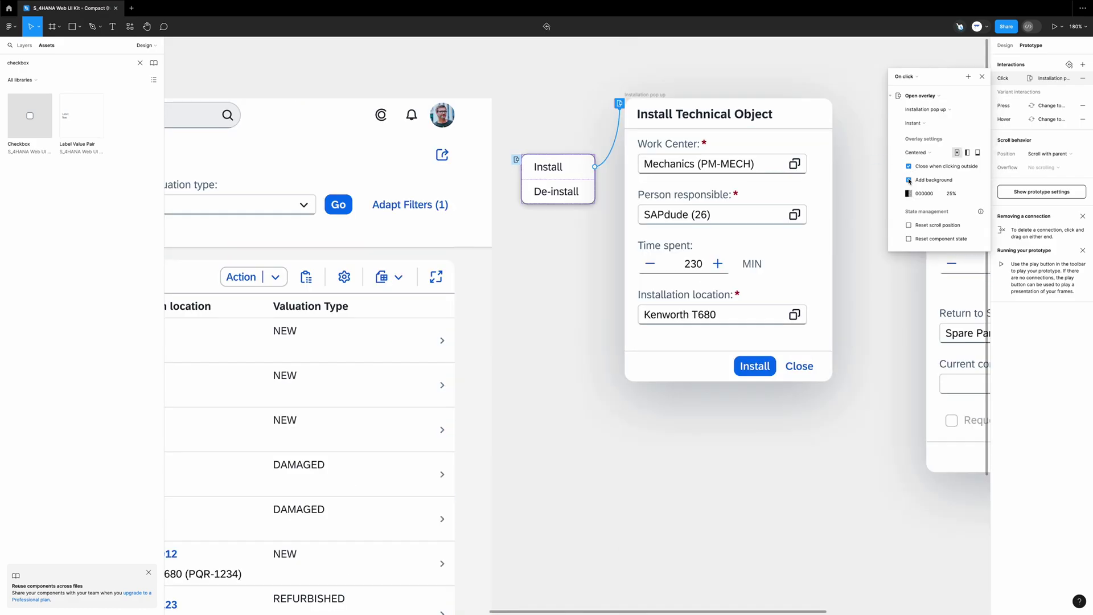
scroll(865, 217, "right", 2)
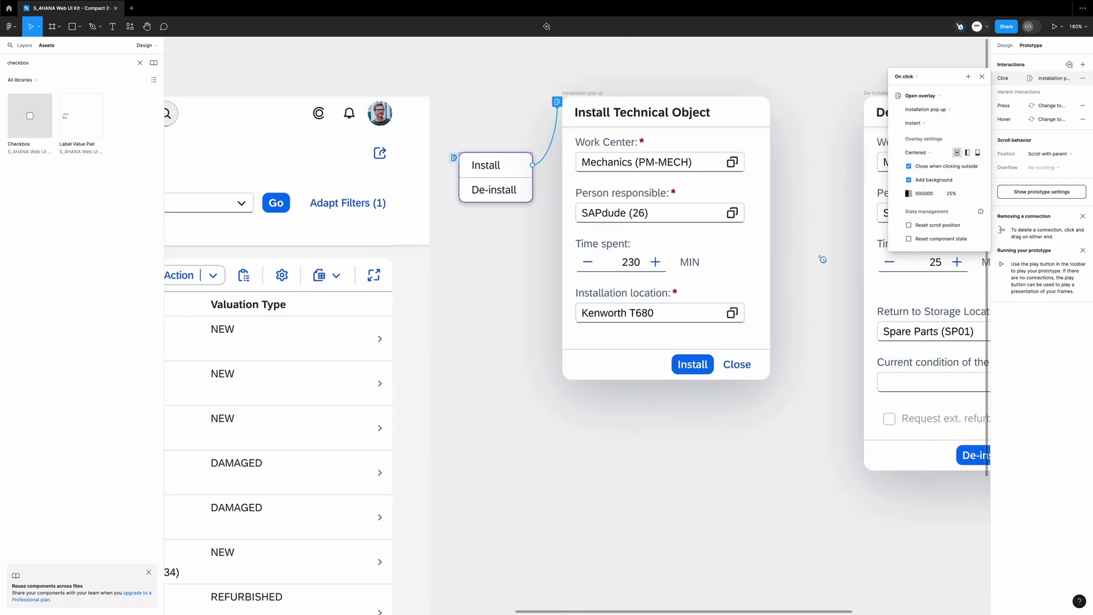
left_click(791, 342)
- Give the Install dialog's Close button an On click Close overlay interaction
double_click(748, 373)
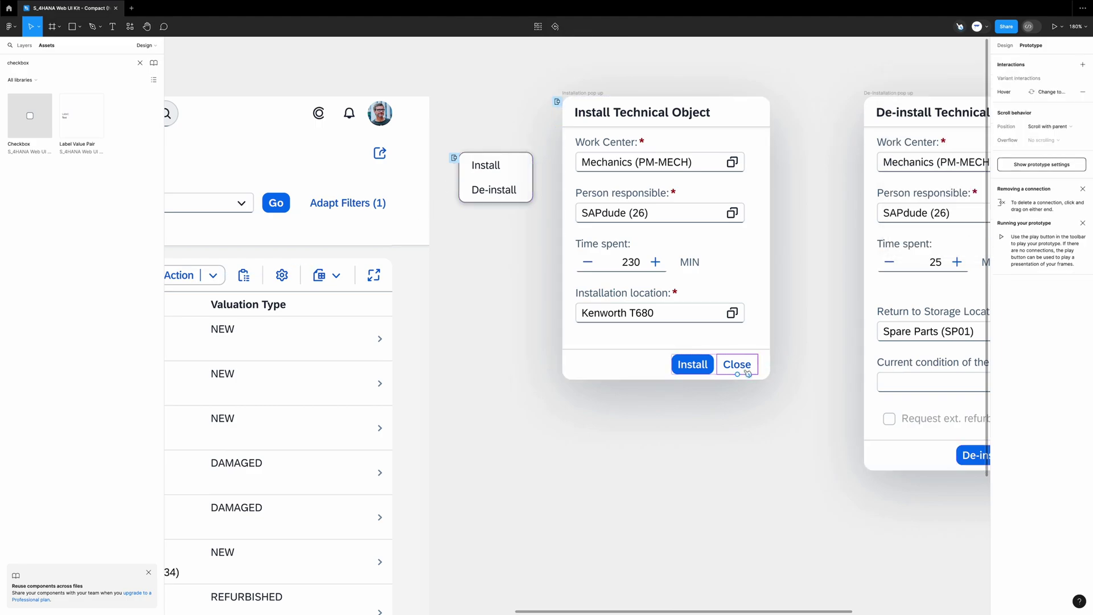
left_click(1083, 64)
left_click(934, 95)
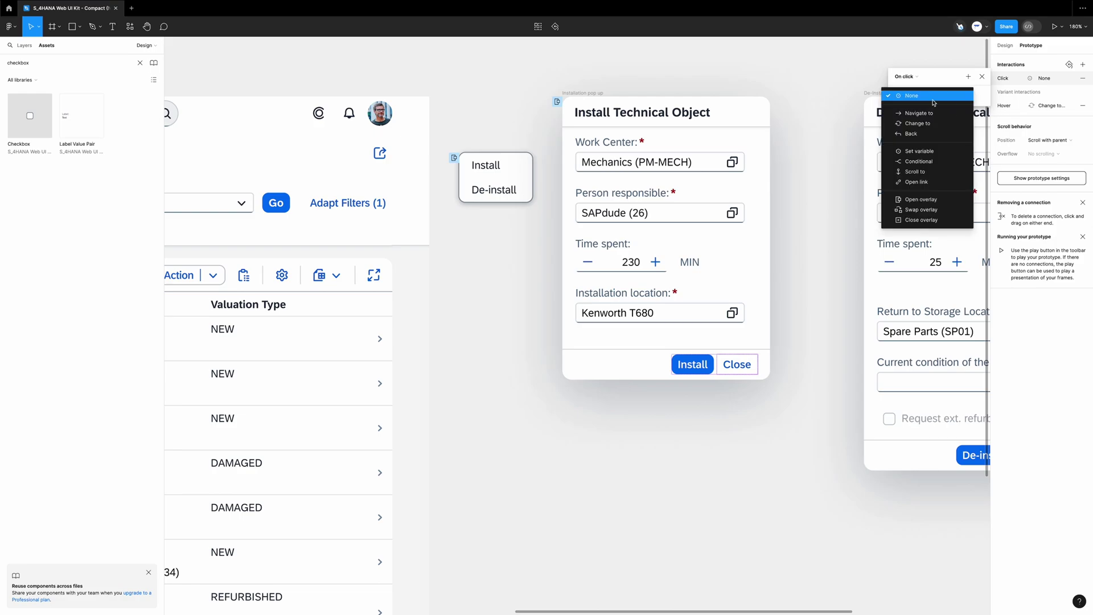
left_click(931, 223)
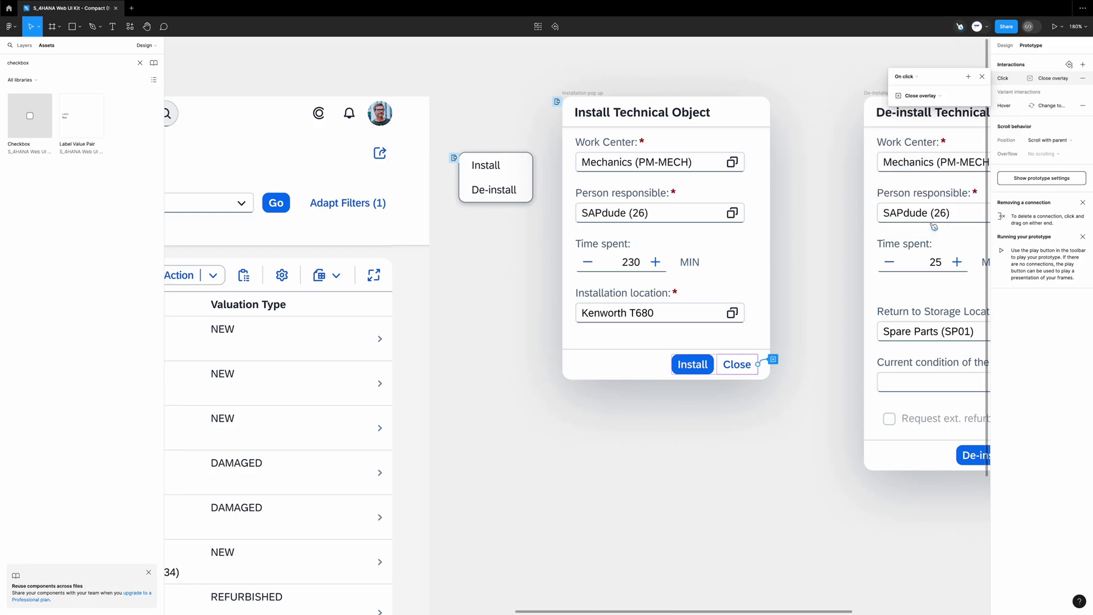
left_click(822, 235)
- Replace De-install's Change to interaction with Open overlay 'De-Installation pop up', closing outside, with background
left_click(529, 196)
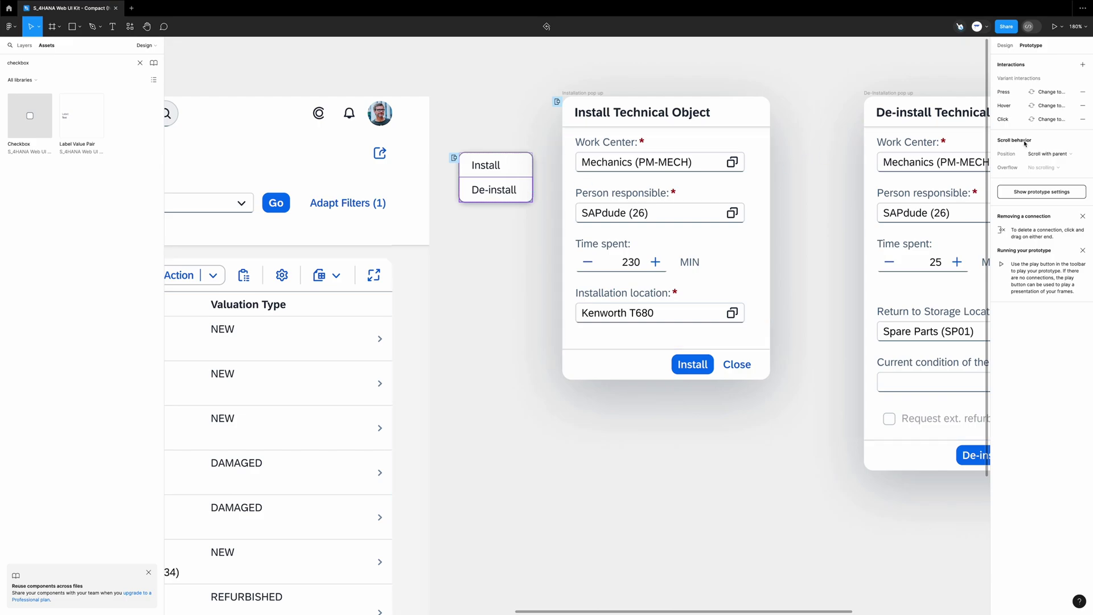
left_click(1083, 121)
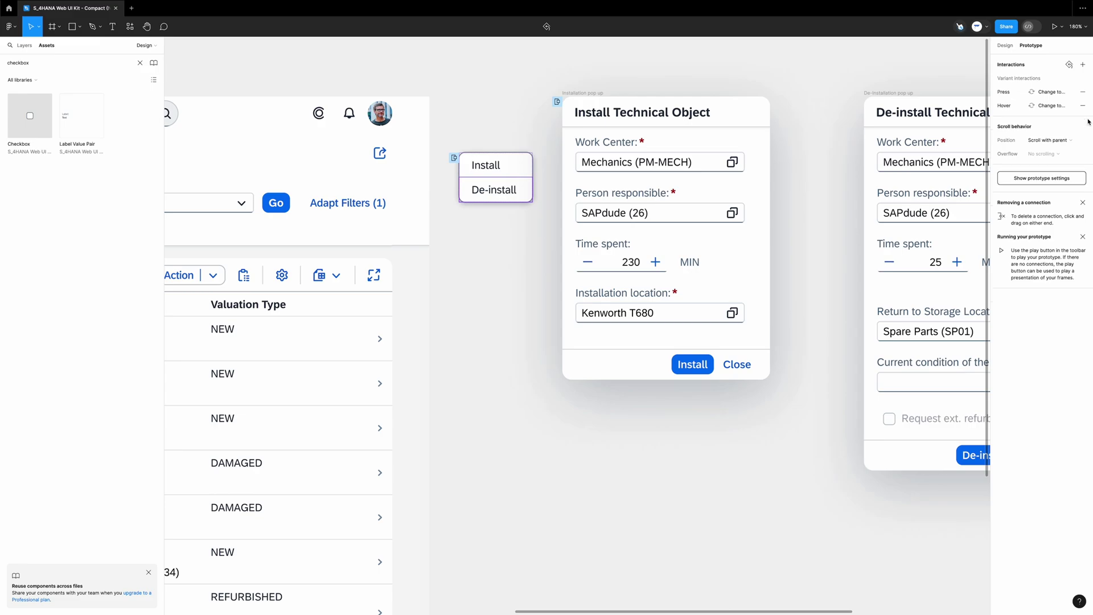
left_click(1086, 64)
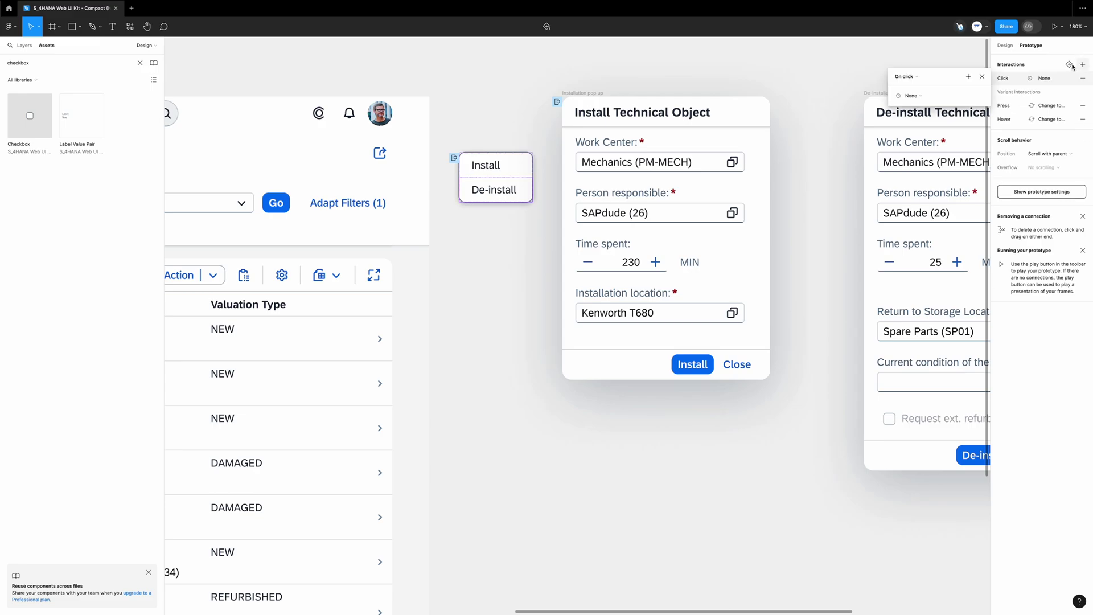
left_click(934, 95)
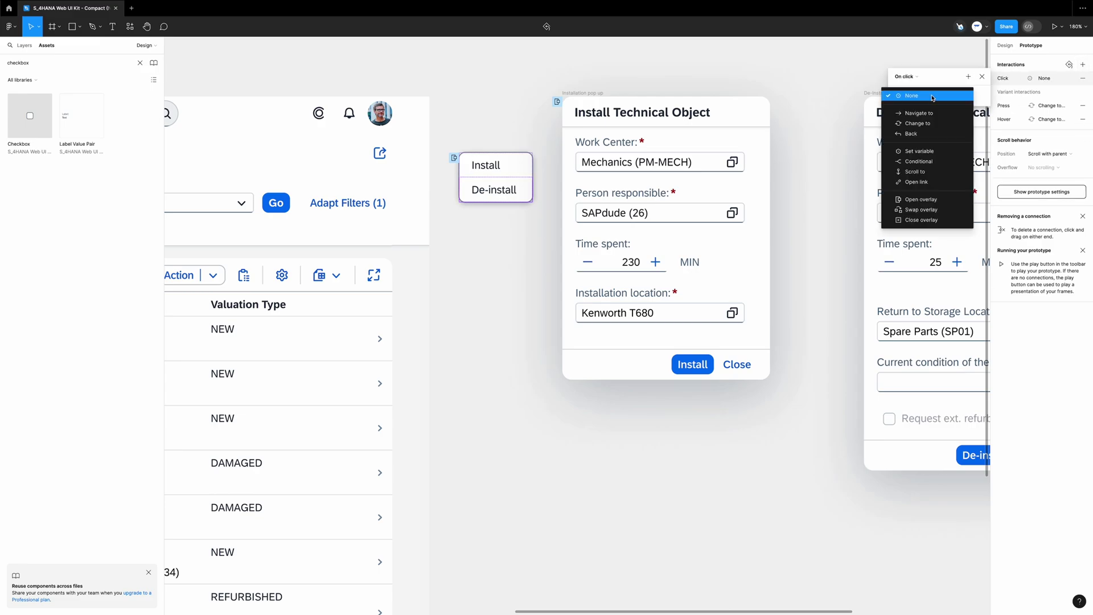
left_click(932, 200)
left_click(920, 111)
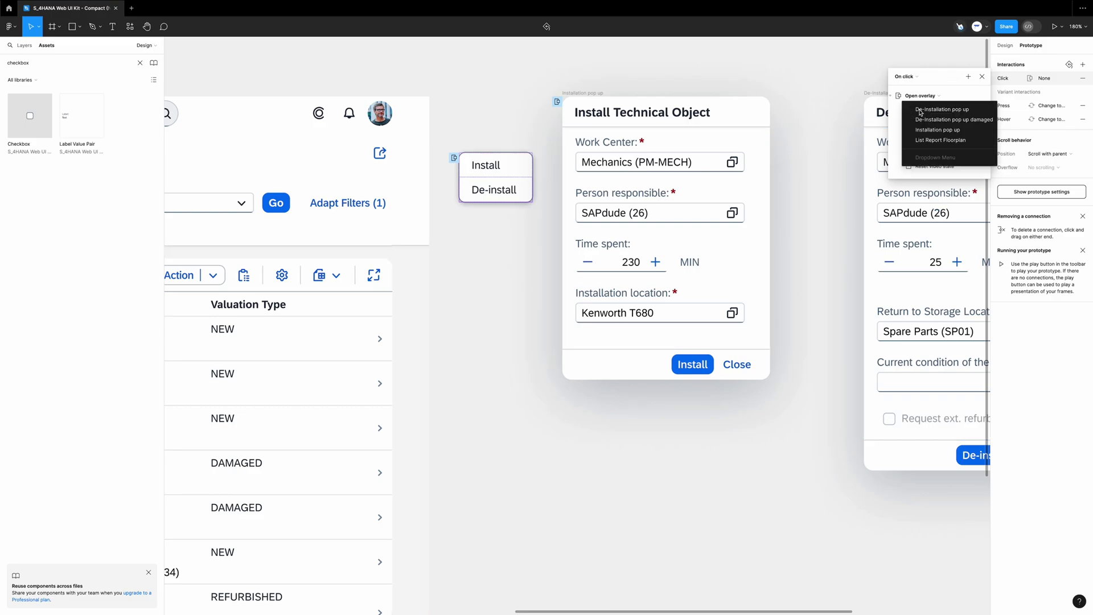
left_click(987, 109)
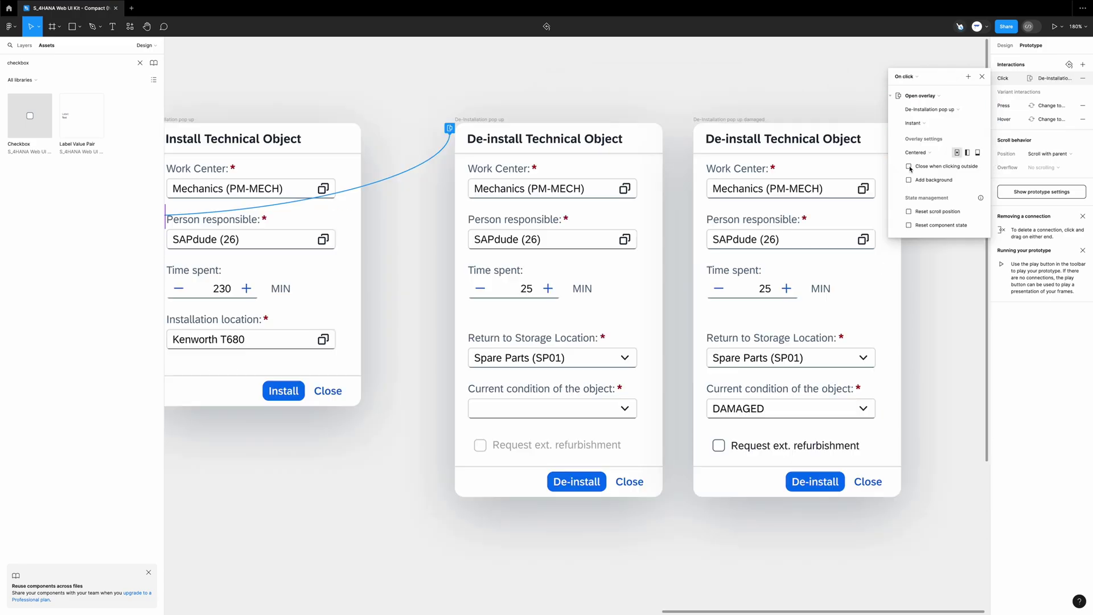
left_click(909, 167)
left_click(910, 181)
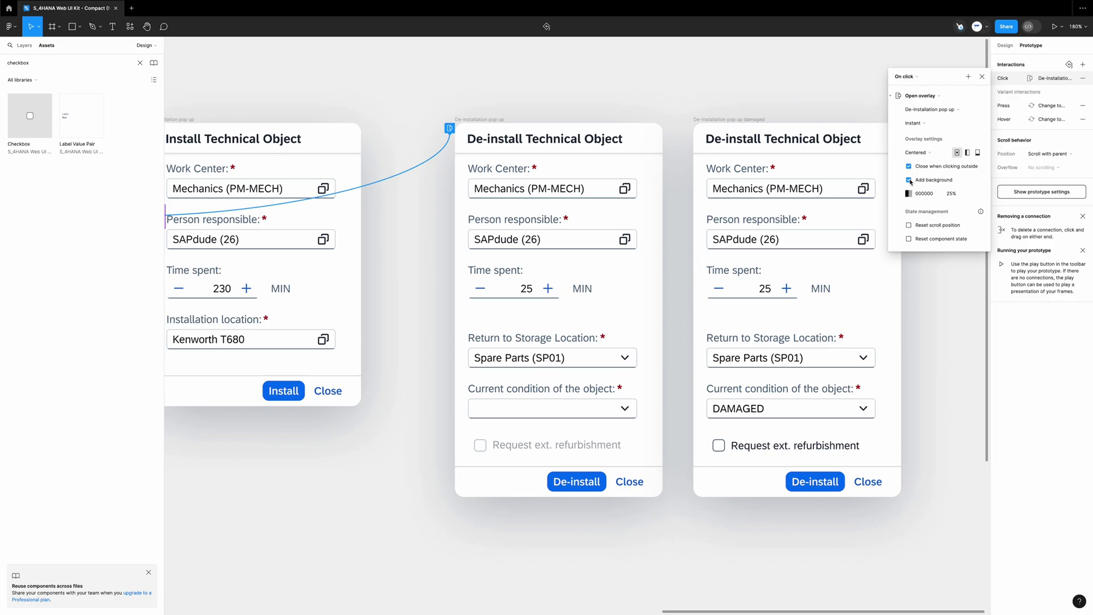
- Give the condition field On click Swap overlay to 'De-Installation pop up damaged'
left_click(676, 377)
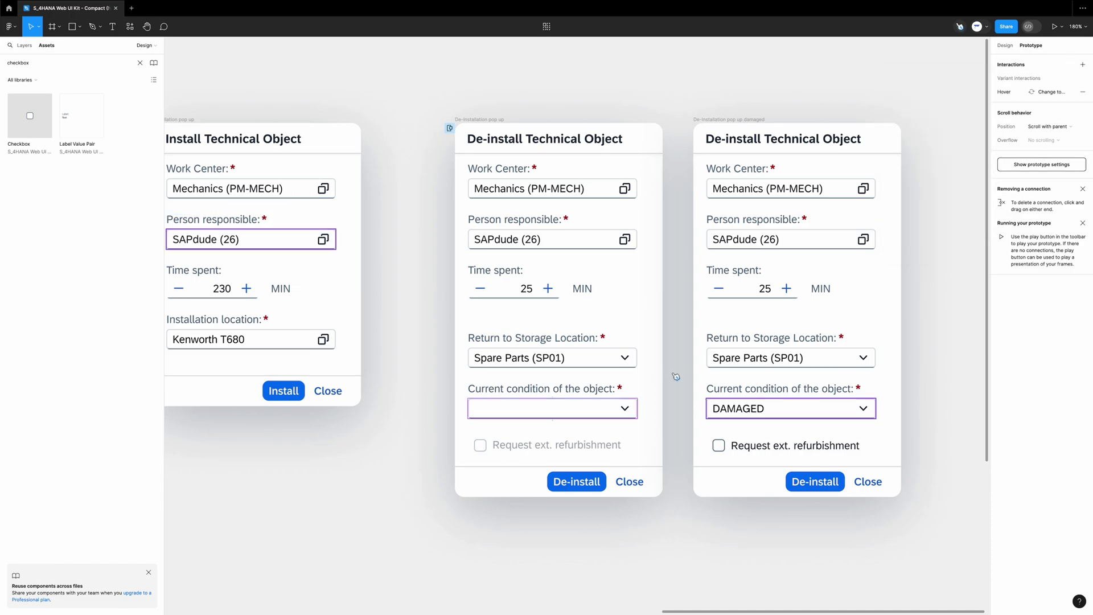
left_click(1083, 65)
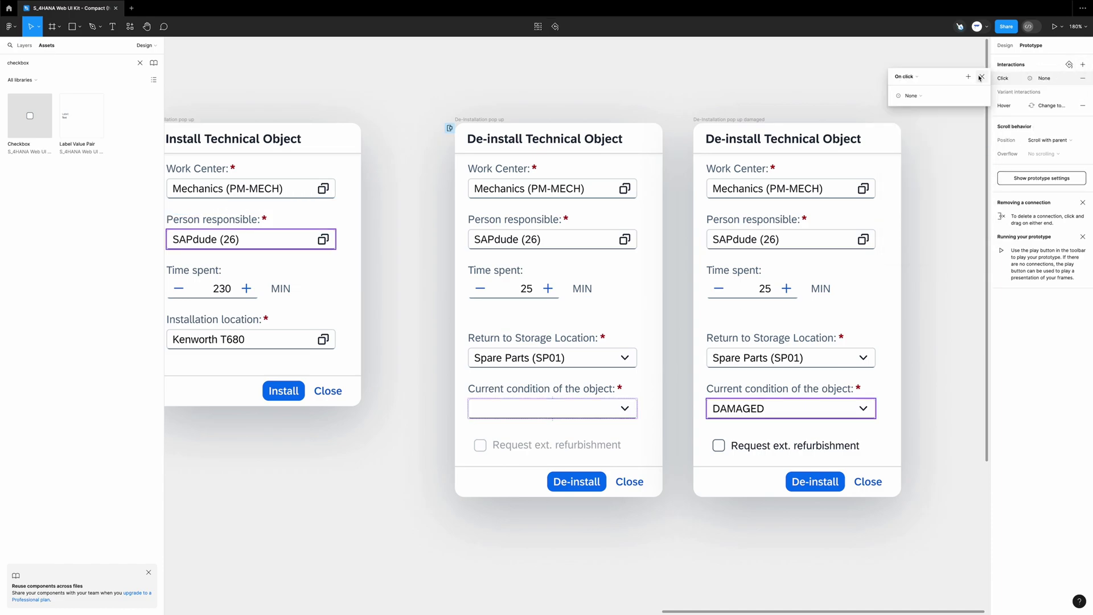
left_click(924, 97)
left_click(949, 211)
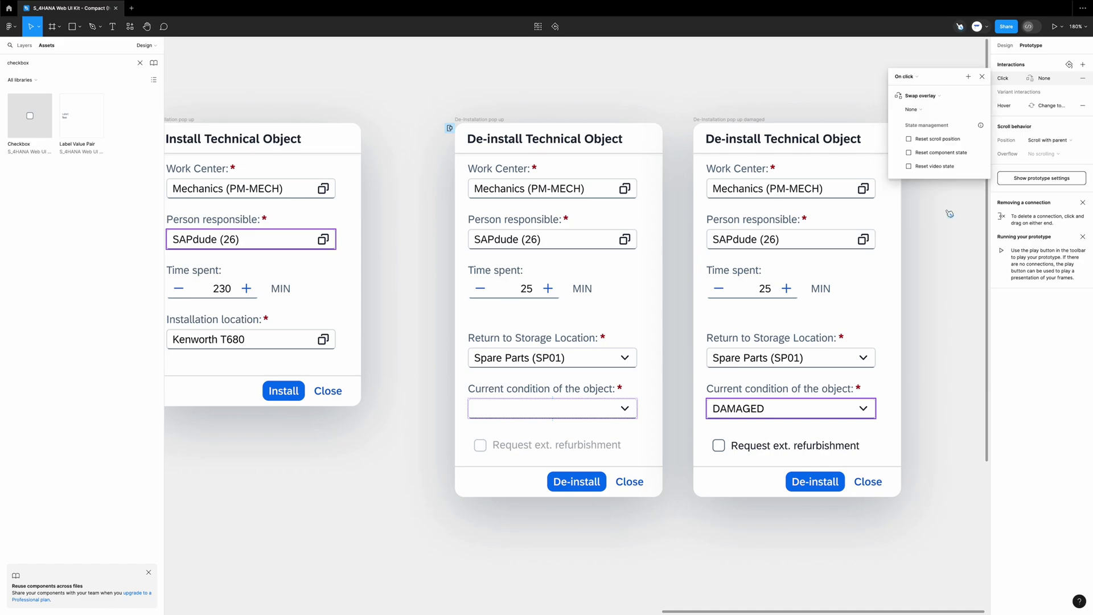
left_click(911, 109)
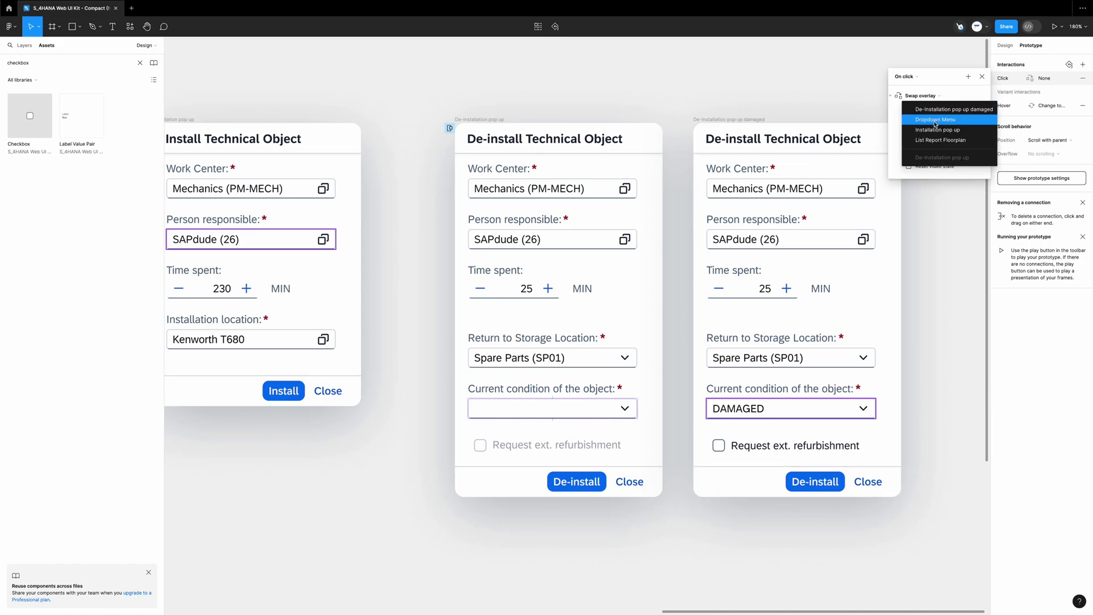
left_click(936, 110)
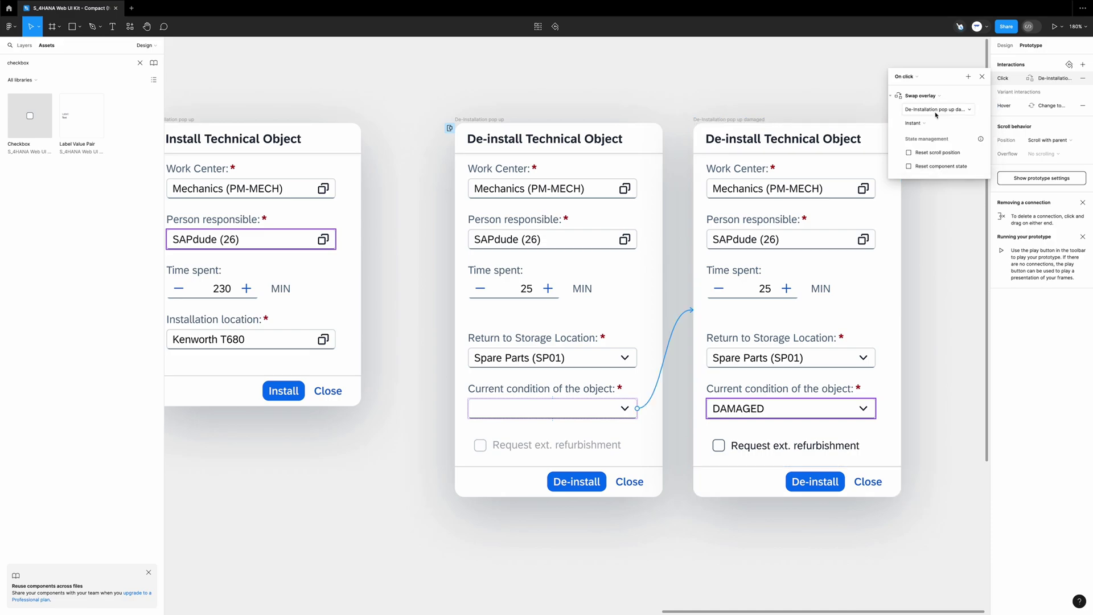
scroll(922, 452, "right", 5)
- Give the damaged dialog's Close button an On click Close overlay interaction
left_click(652, 436)
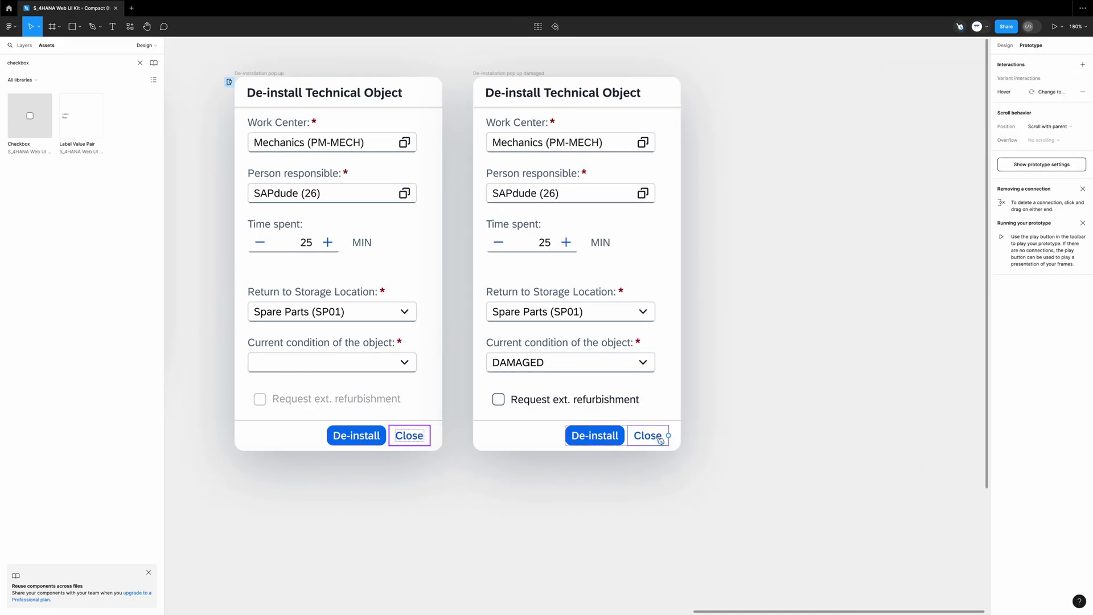
left_click(1083, 64)
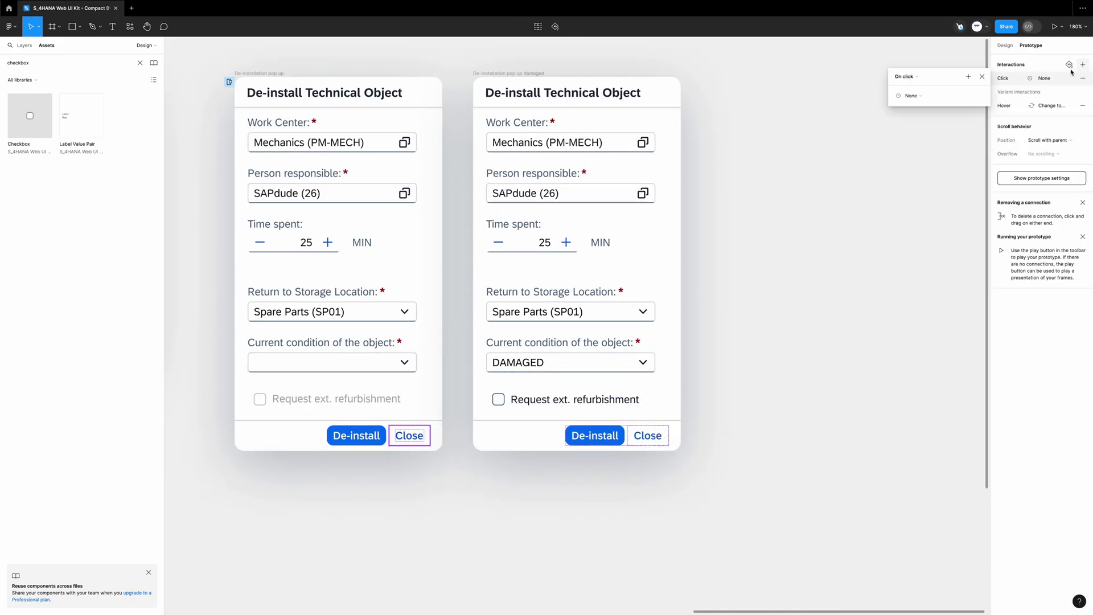
left_click(910, 95)
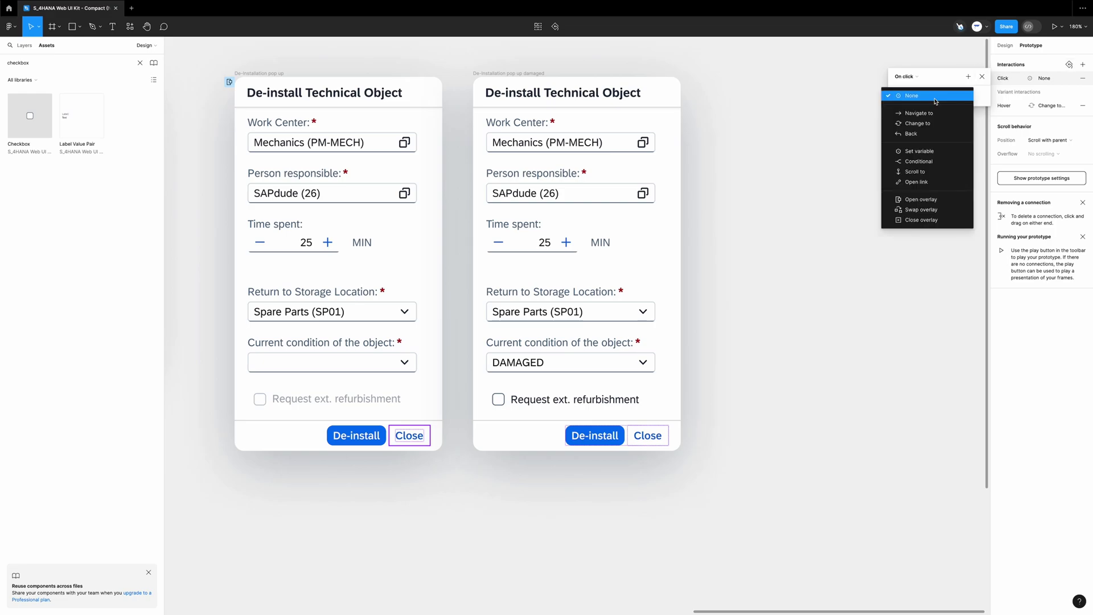
left_click(929, 220)
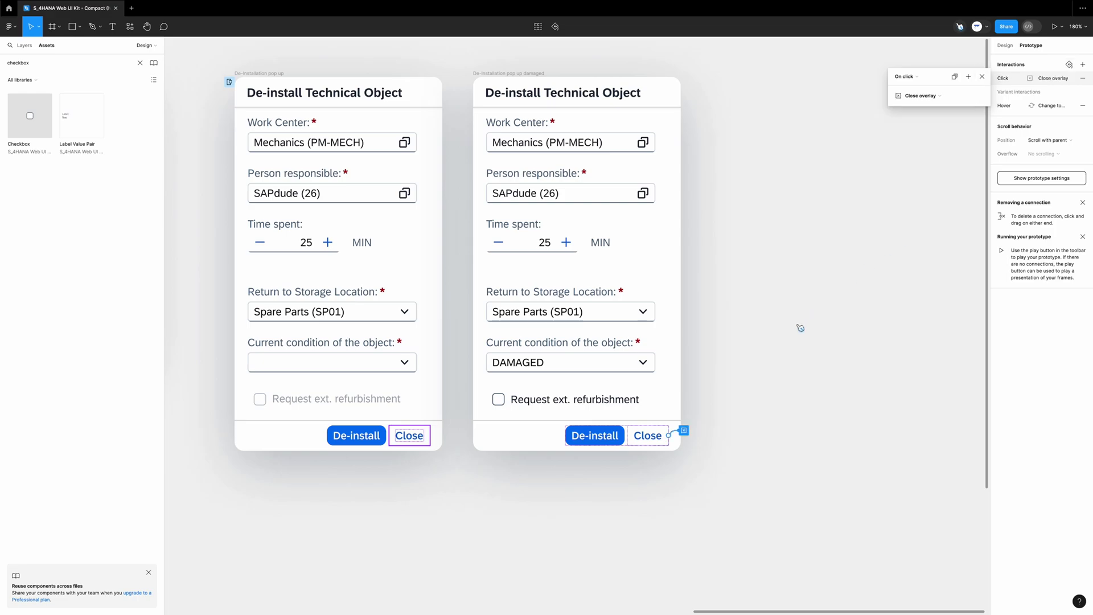
left_click(800, 328)
- Bring the full List Report Floorplan frame into view and select it by its frame label
scroll(795, 328, "down", 5)
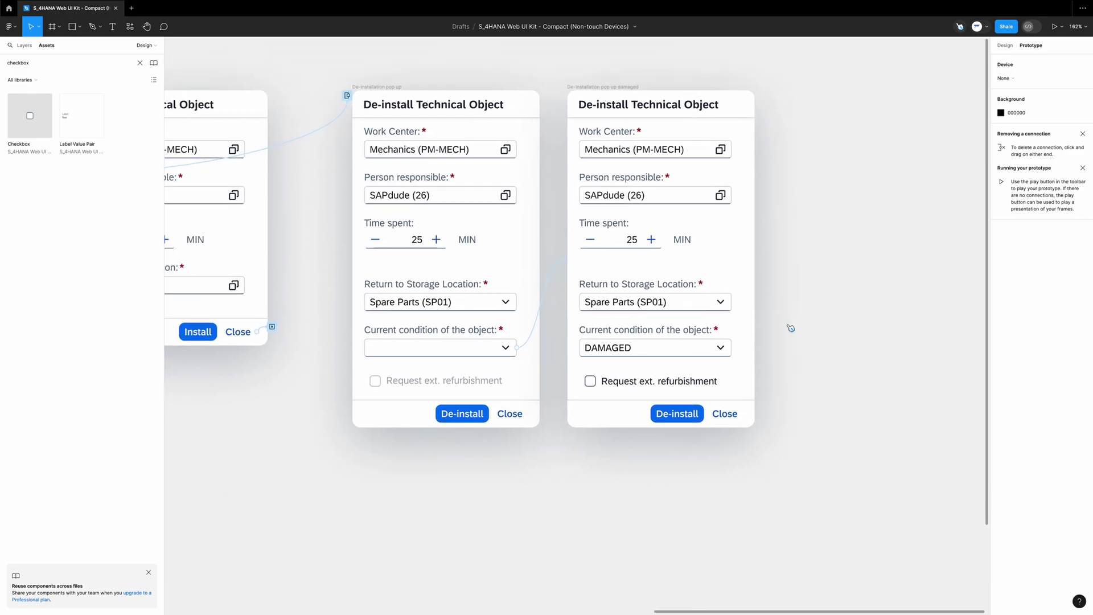
scroll(791, 328, "left", 2)
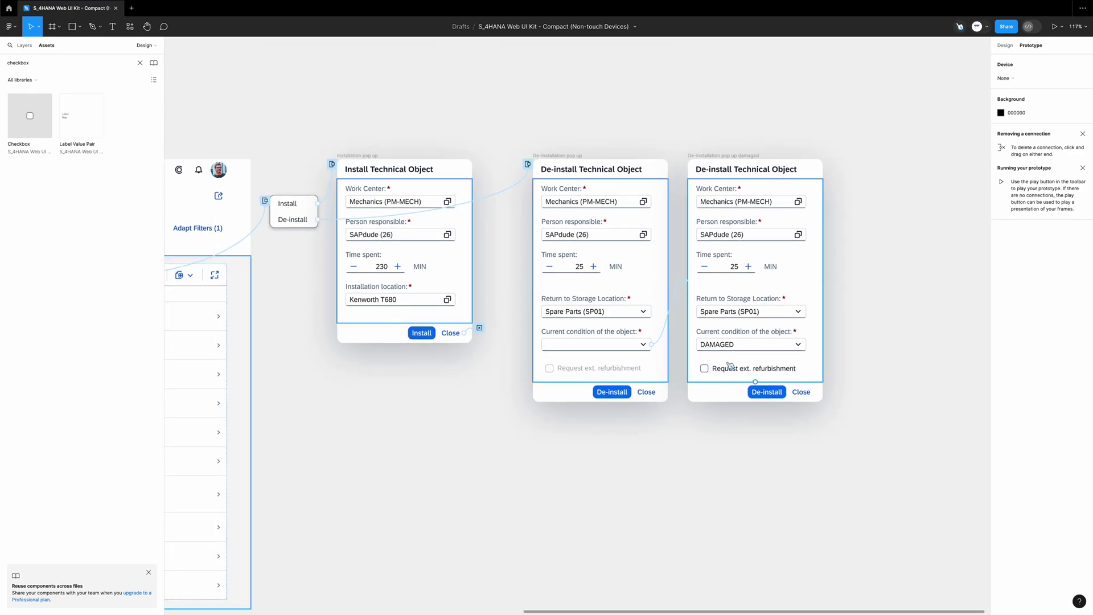
scroll(717, 369, "left", 2)
scroll(717, 369, "up", 1)
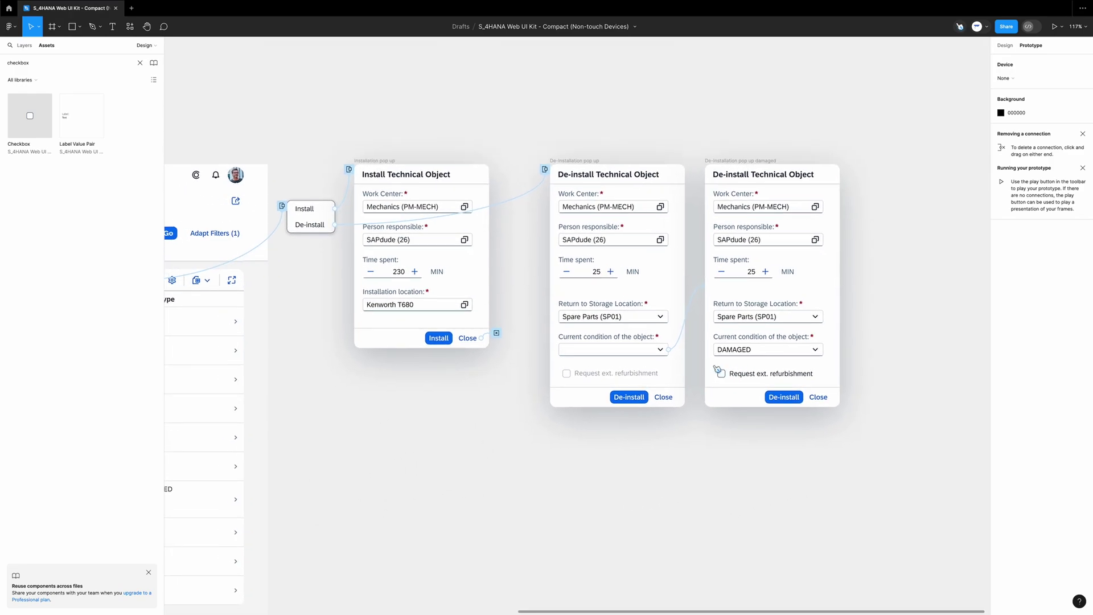
scroll(718, 369, "left", 10)
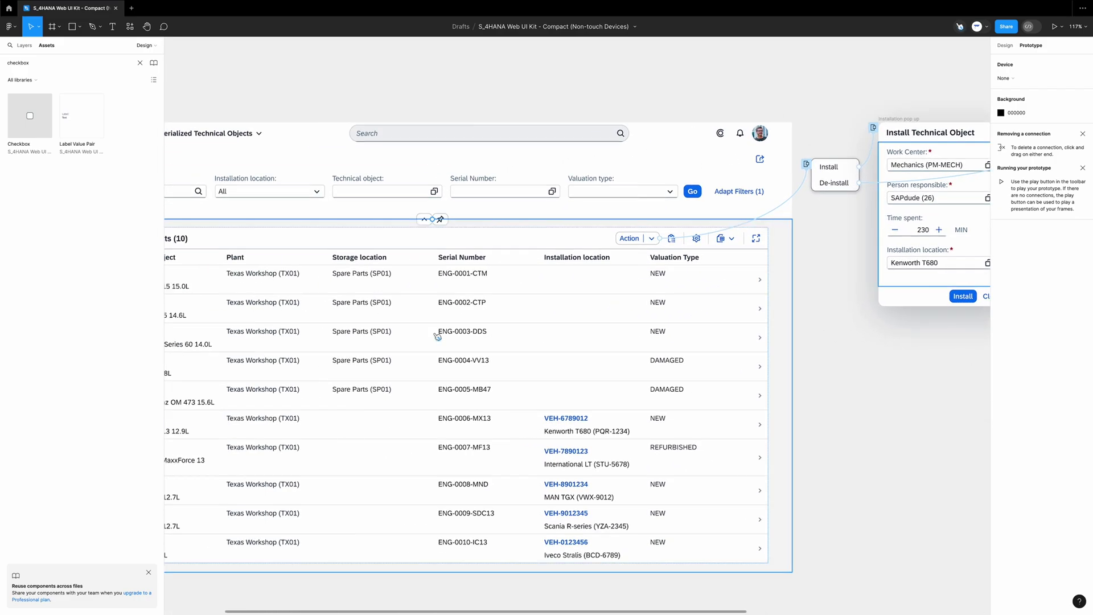
scroll(437, 336, "down", 3)
scroll(437, 336, "down", 1)
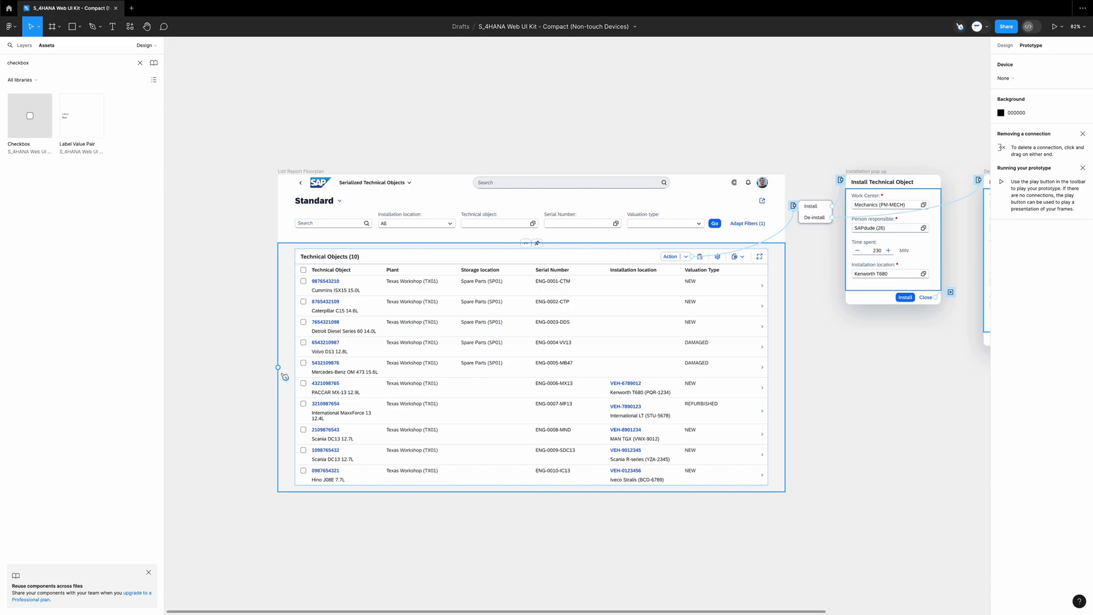
left_click(322, 172)
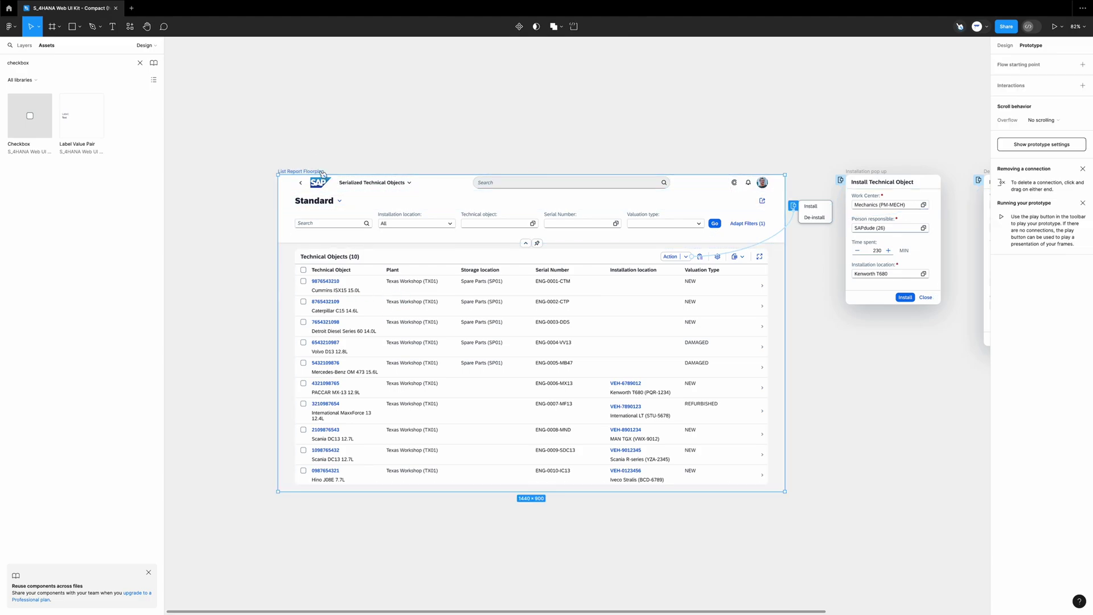
- Start presenting the prototype and test Action > Install, closing the Install dialog
left_click(1055, 27)
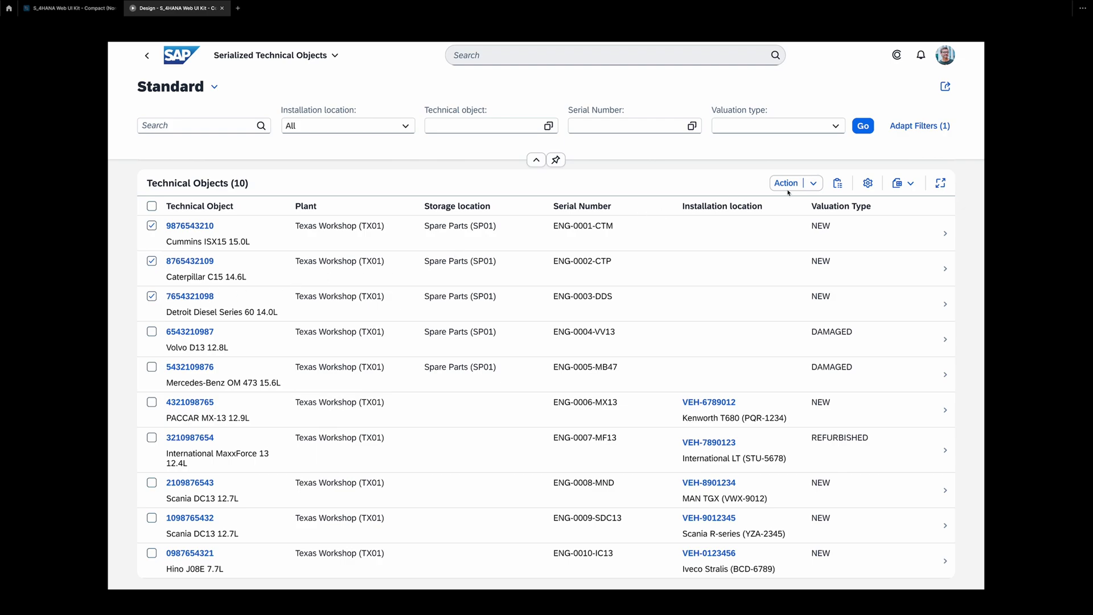
left_click(813, 182)
left_click(795, 202)
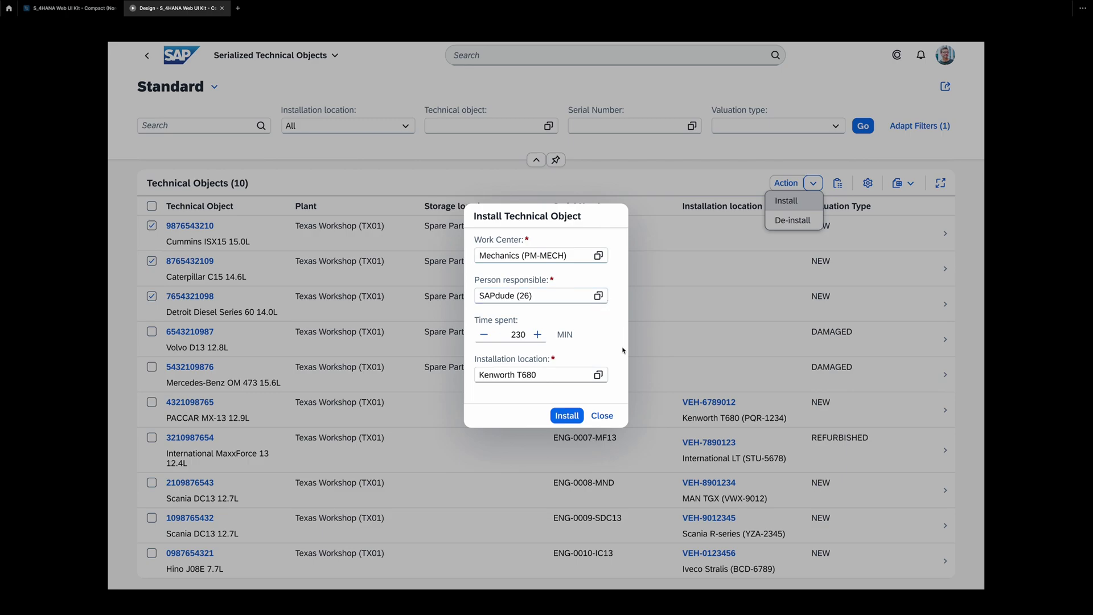
left_click(602, 416)
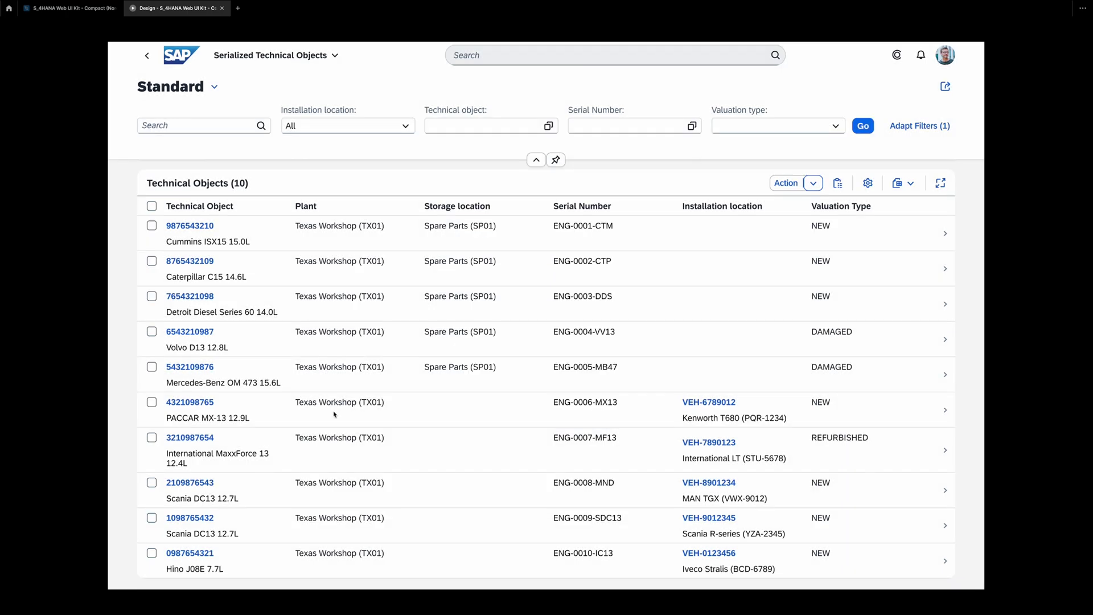
left_click(151, 402)
left_click(151, 437)
left_click(152, 482)
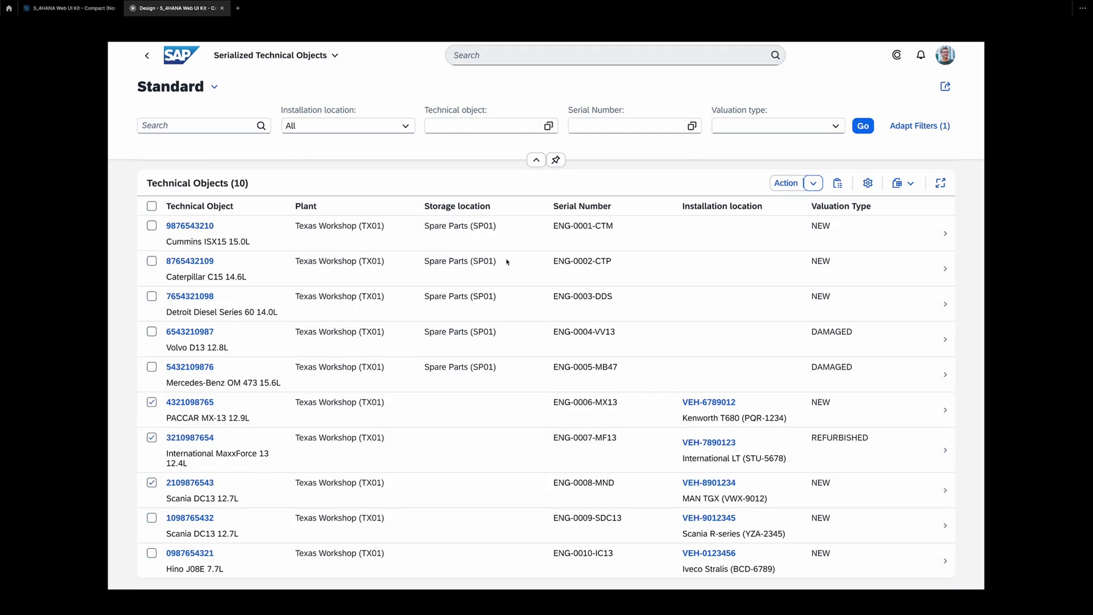
left_click(811, 184)
left_click(792, 220)
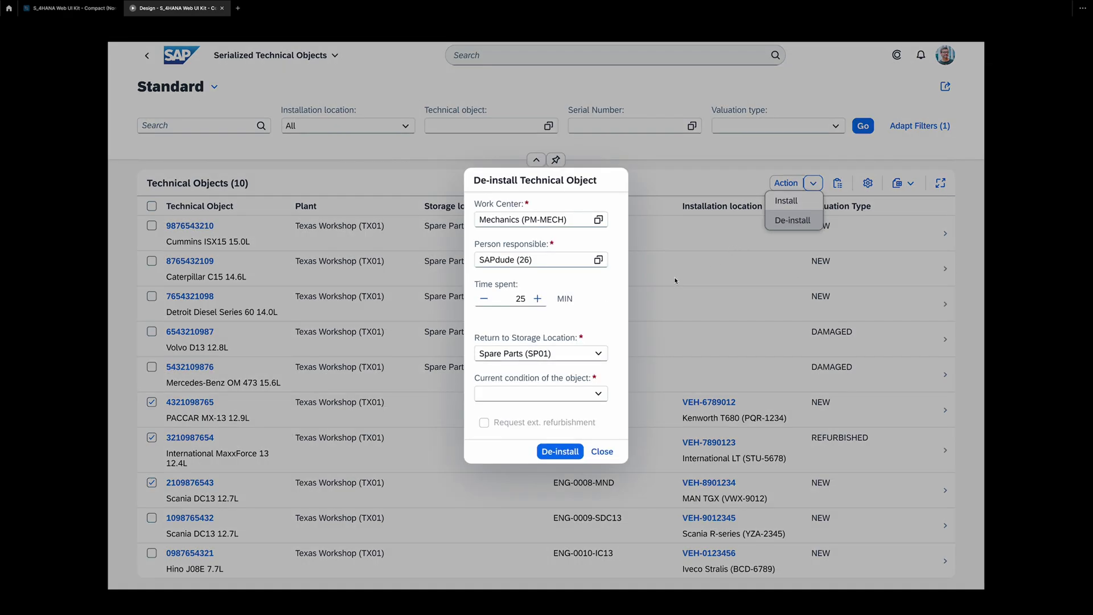
left_click(540, 393)
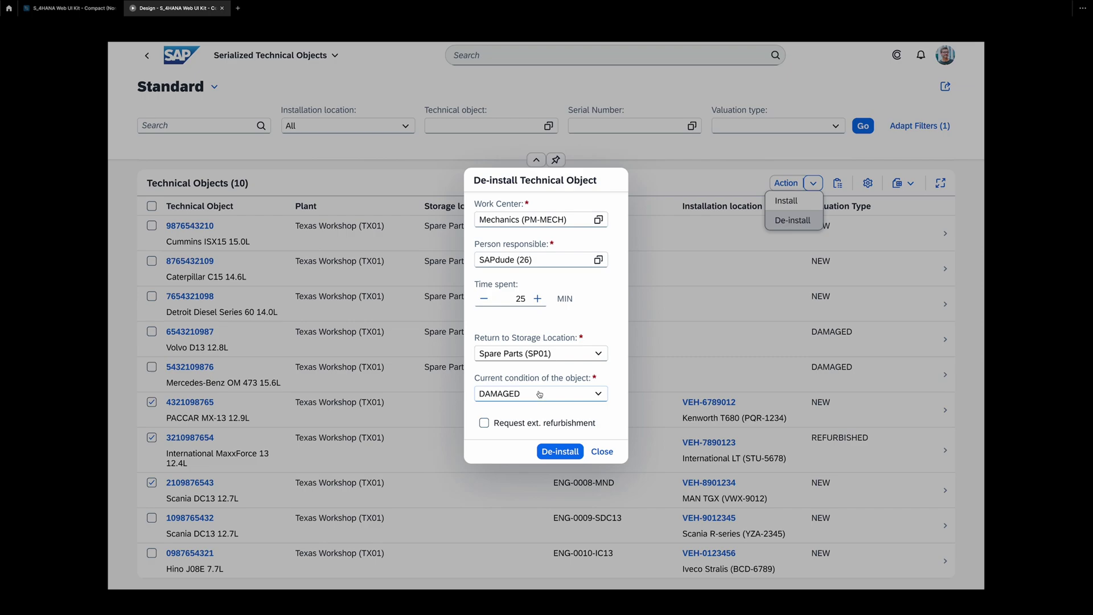